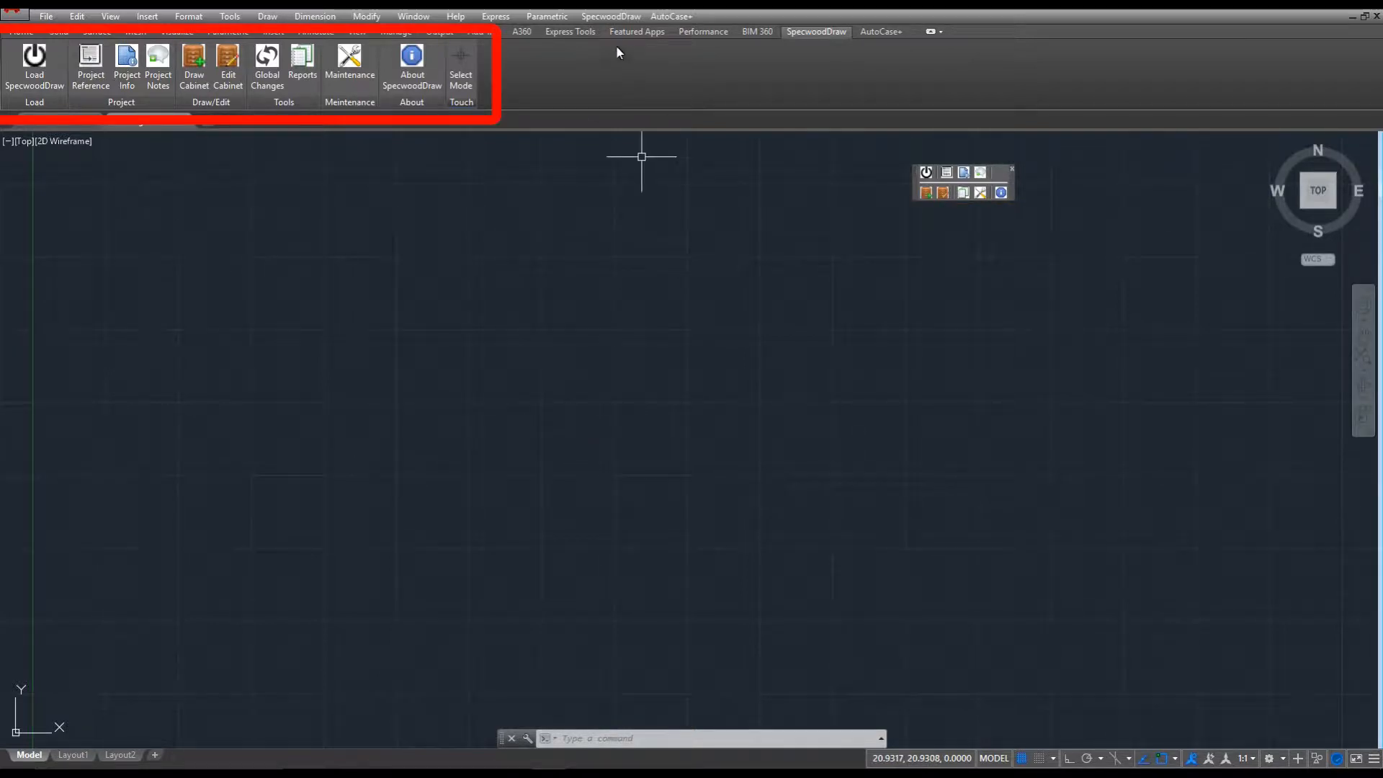
# Load SpecwoodDraw and sign in.
pyautogui.click(611, 16)
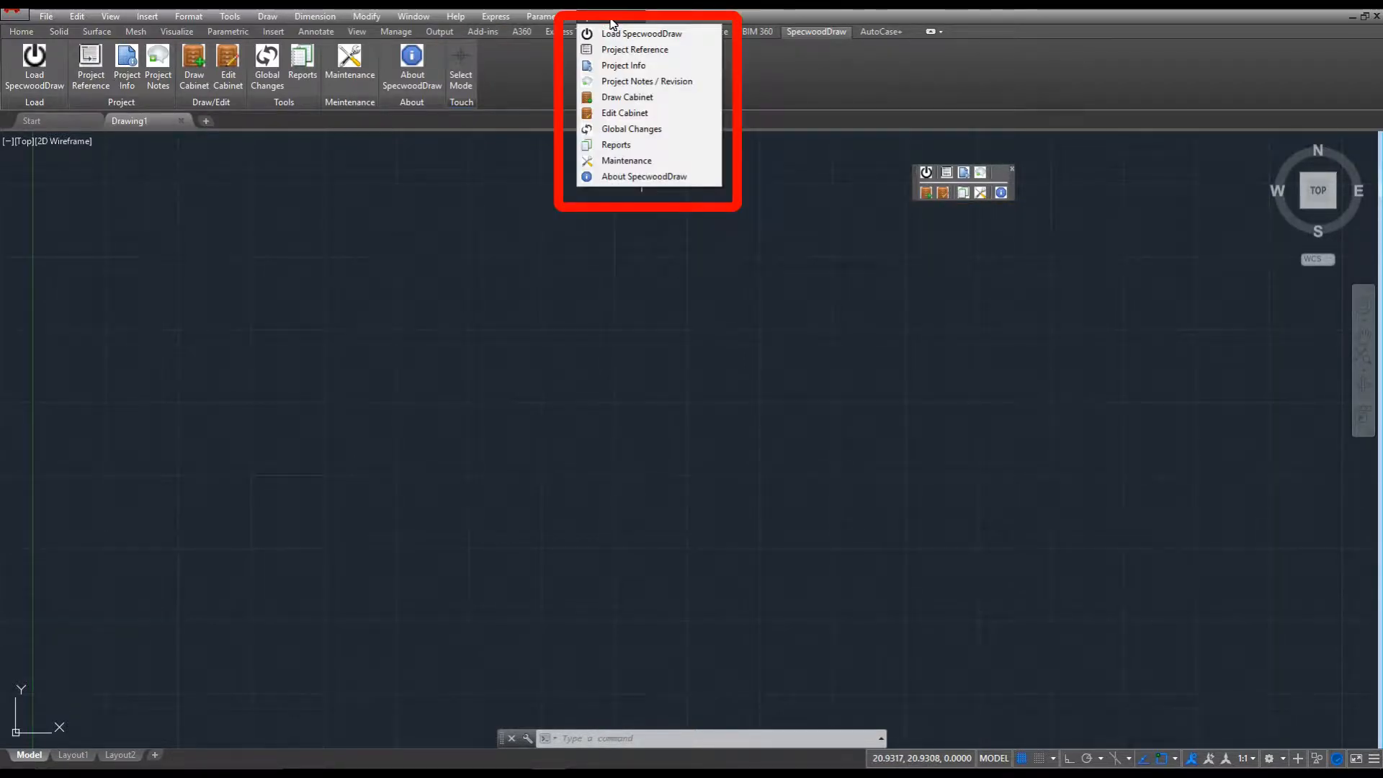
pyautogui.click(611, 15)
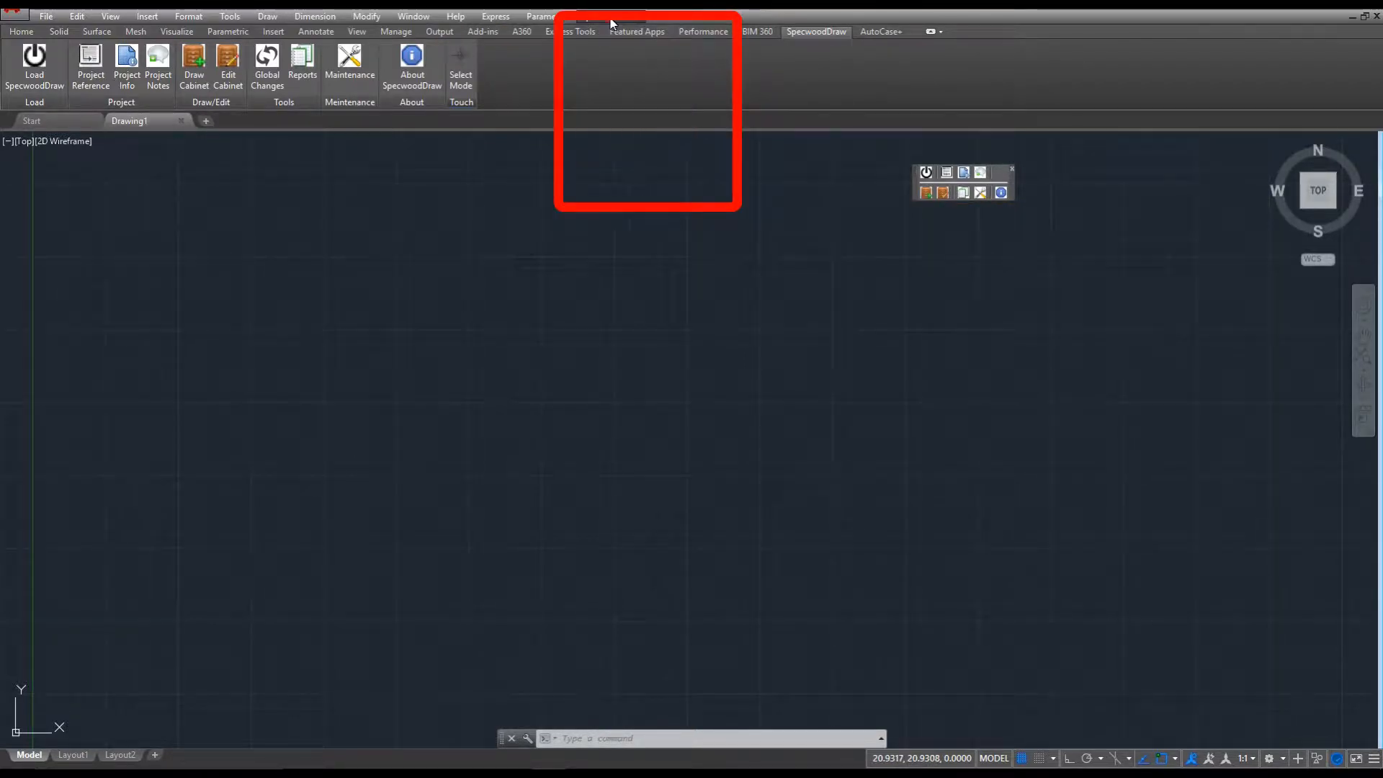
pyautogui.click(32, 75)
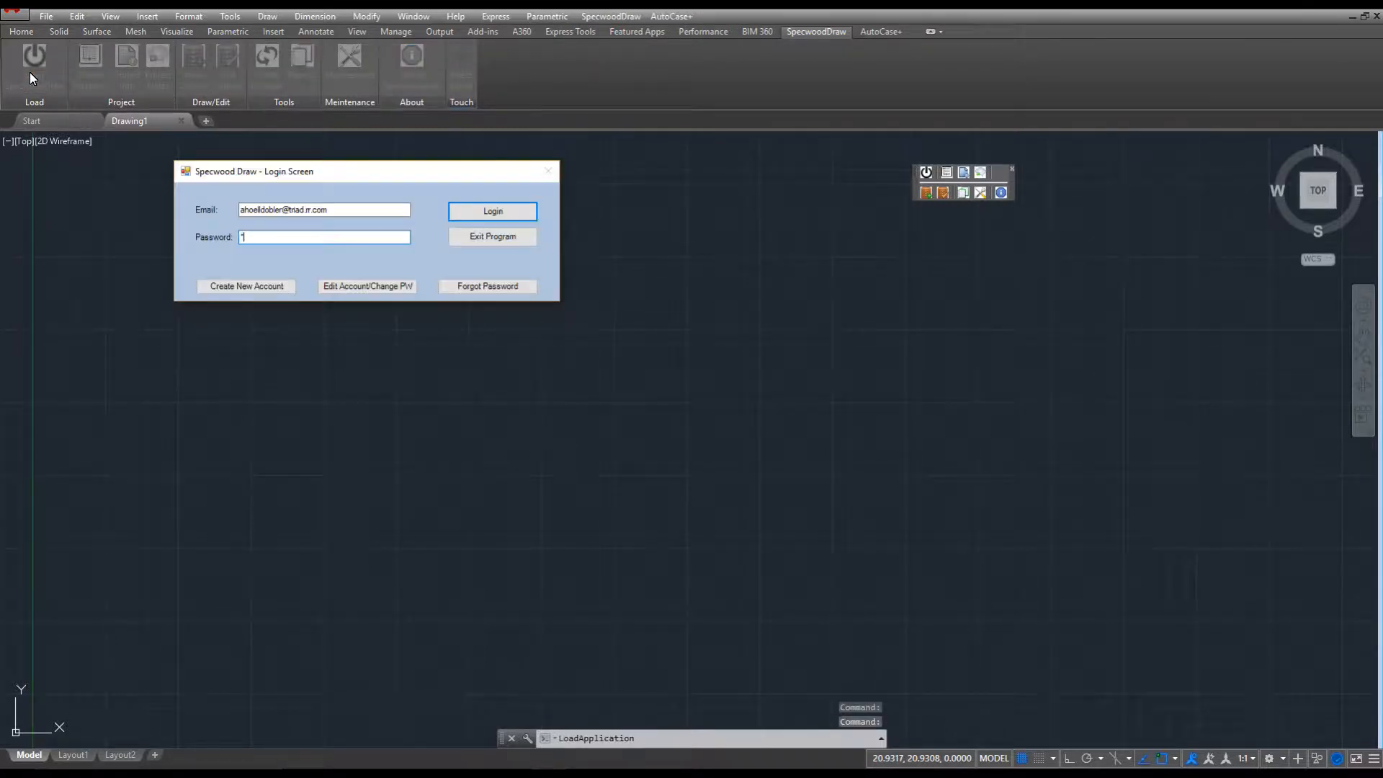
pyautogui.press('Return')
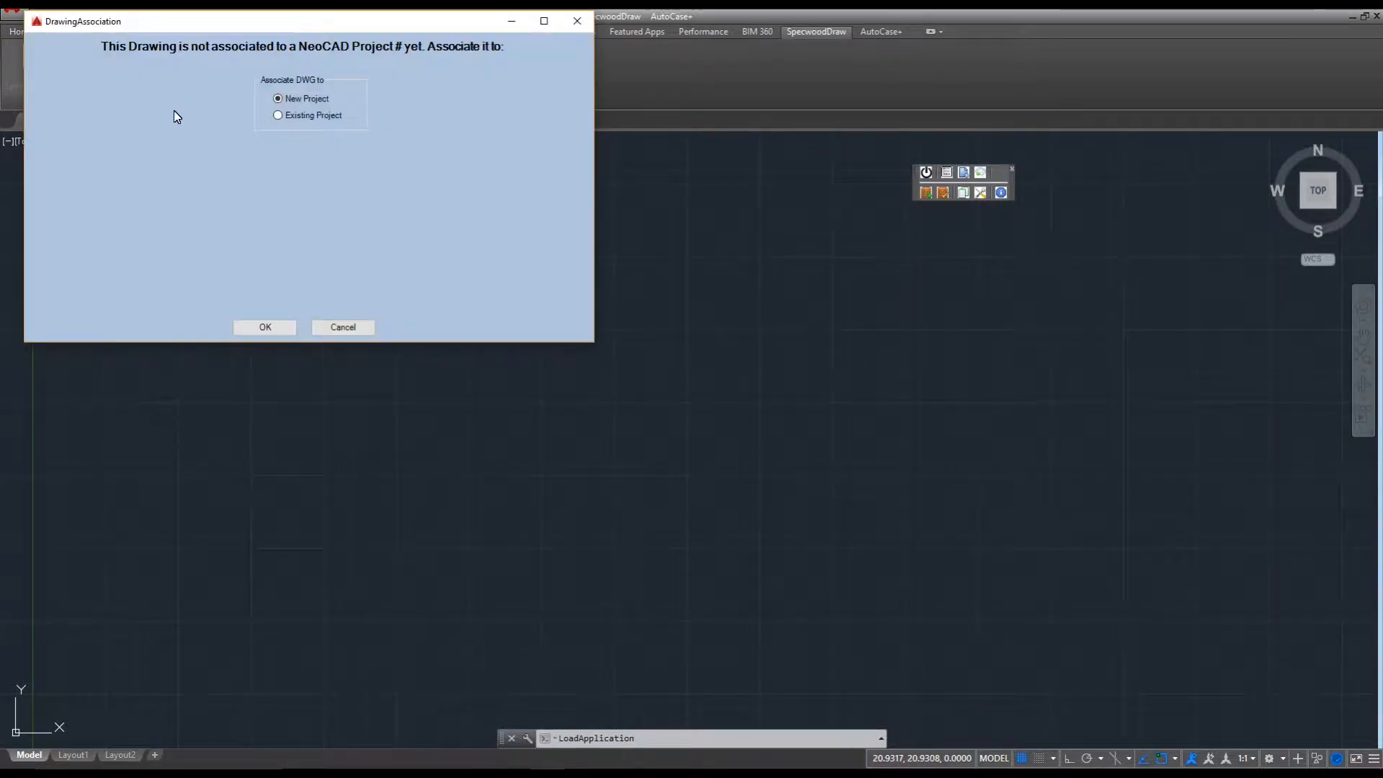
# Link the drawing to a New Project in the DrawingAssociation dialog.
pyautogui.click(278, 115)
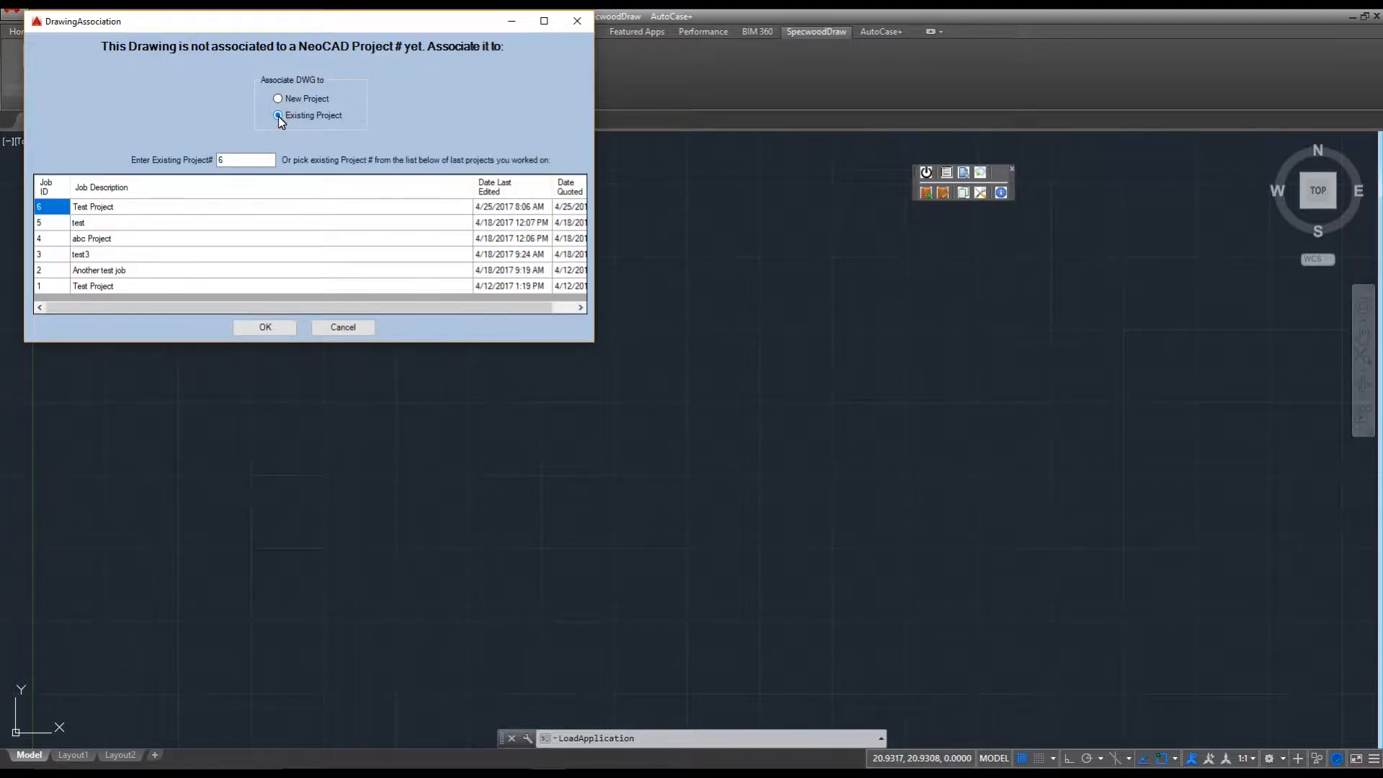
pyautogui.click(278, 99)
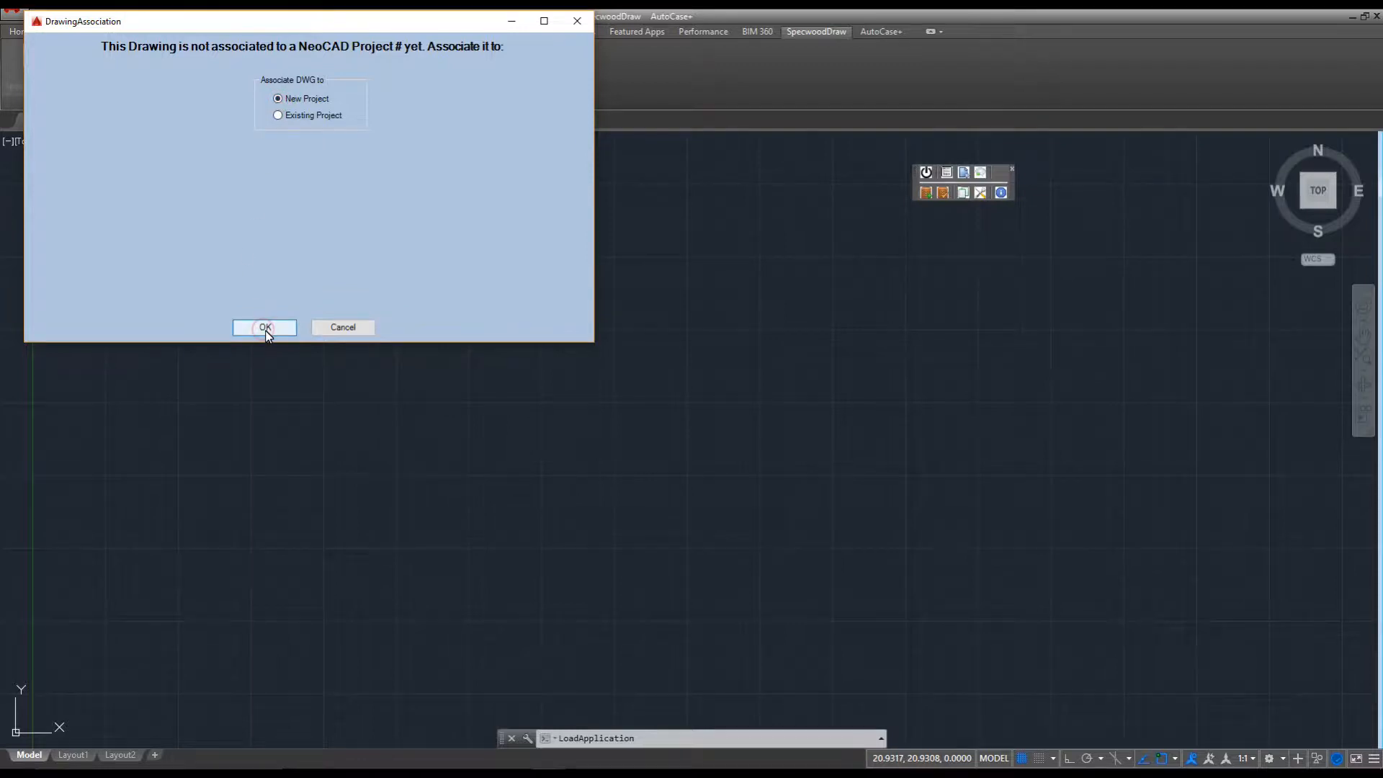
pyautogui.click(265, 327)
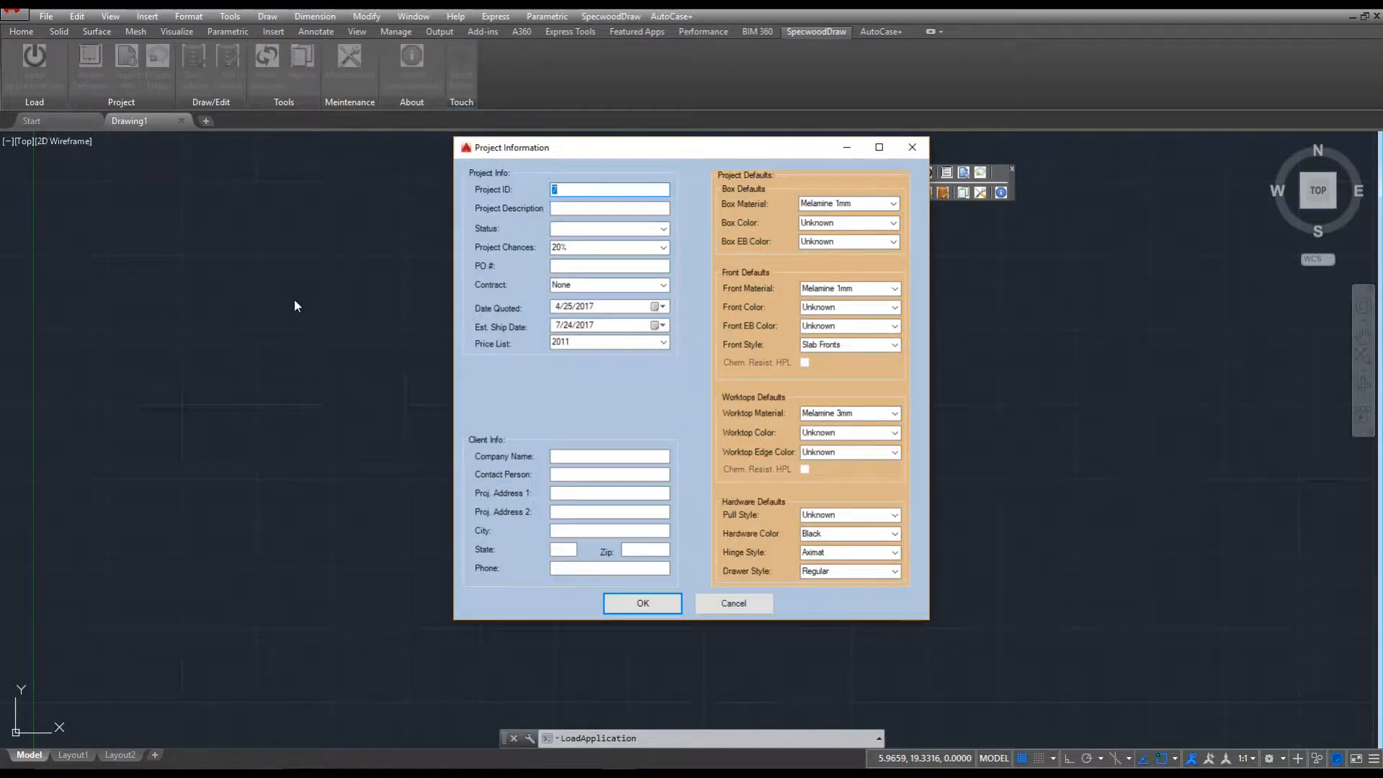
# Enter the project description 'Demo Project' and set its status to Quote.
pyautogui.click(585, 207)
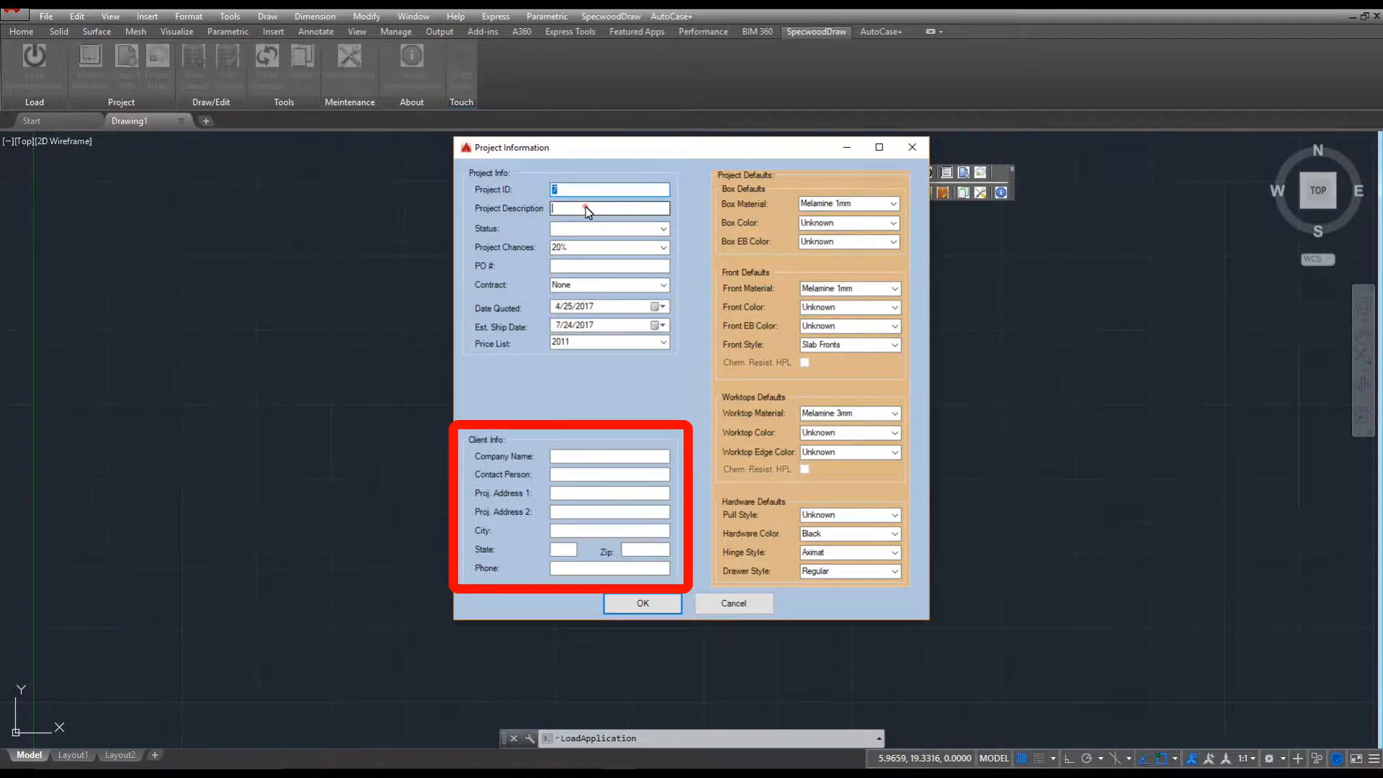
pyautogui.write('Demo Project')
pyautogui.click(660, 229)
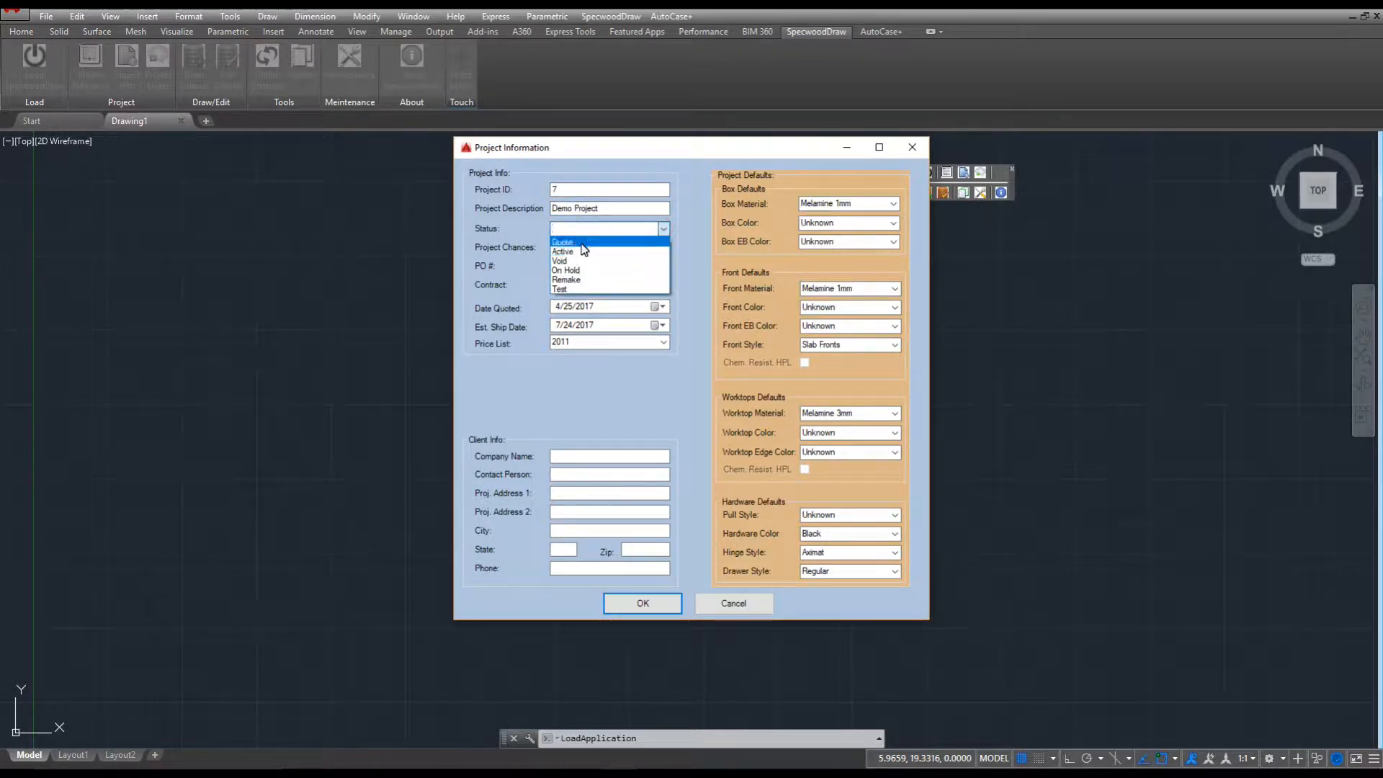
pyautogui.click(569, 238)
# Fill in company name 'Company XYZ', the contact person, street address, city and zip.
pyautogui.click(566, 456)
pyautogui.write('Company XYZ')
pyautogui.click(564, 477)
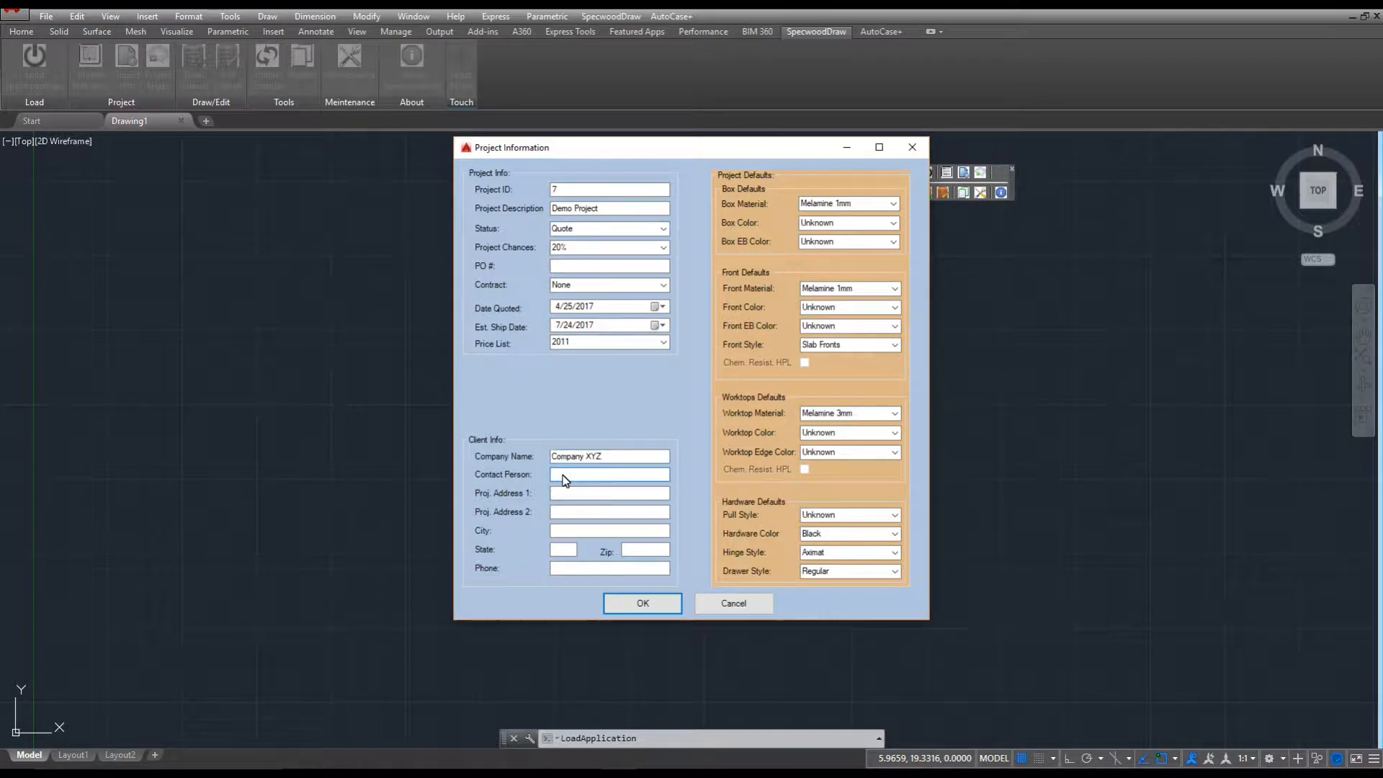
pyautogui.write('100 Main Street')
pyautogui.press('Tab')
pyautogui.write('Chica')
pyautogui.write('12345')
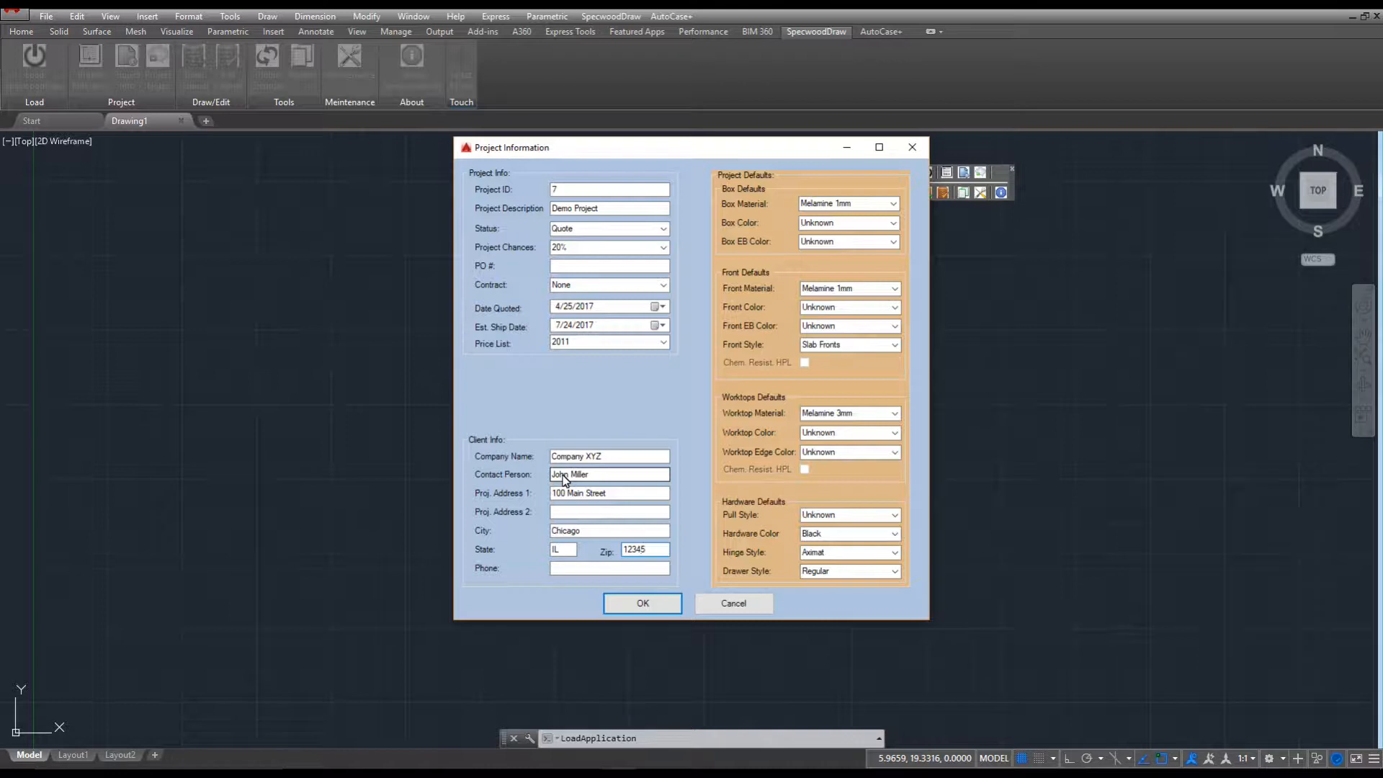
# Set Fashion Grey boxes with Grey edging and Fusion Maple Melamine 3mm fronts with Mambo edges.
pyautogui.click(893, 222)
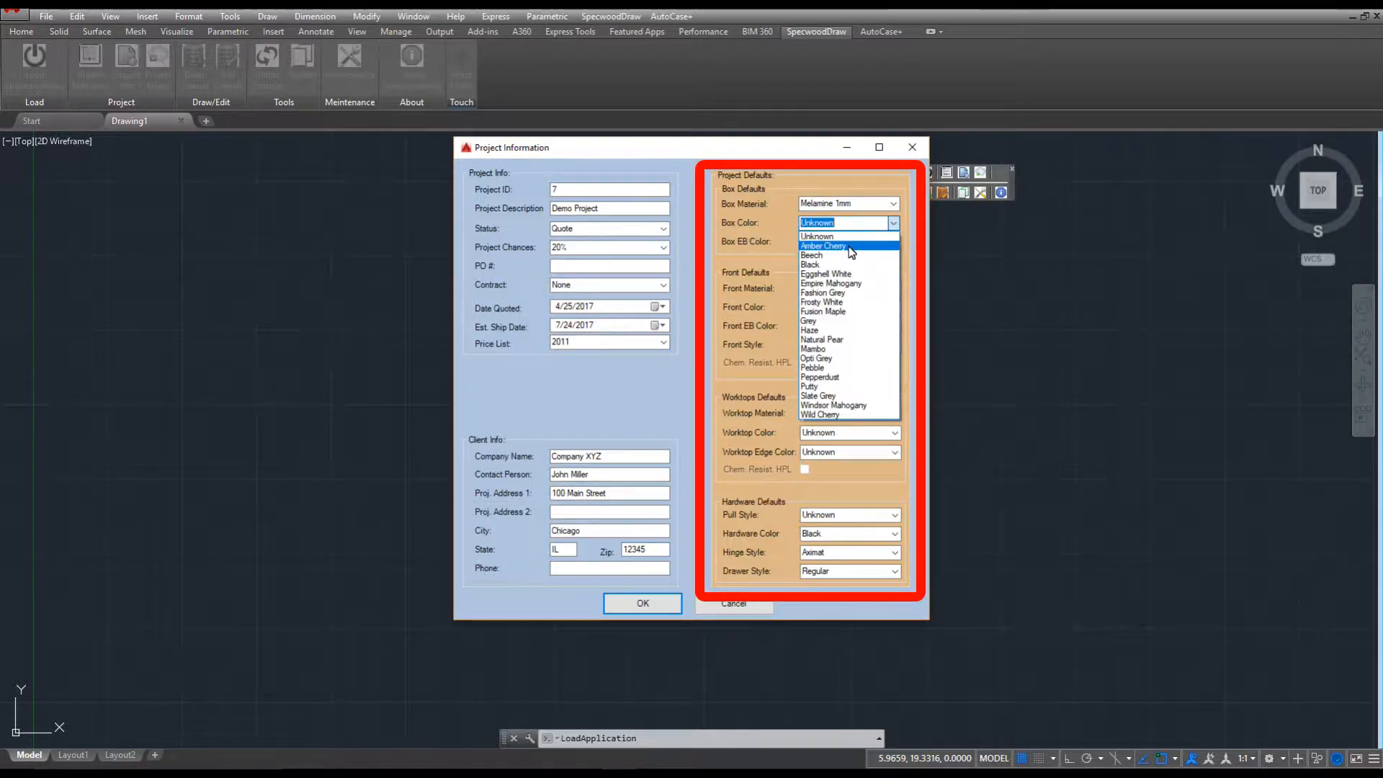
pyautogui.click(830, 292)
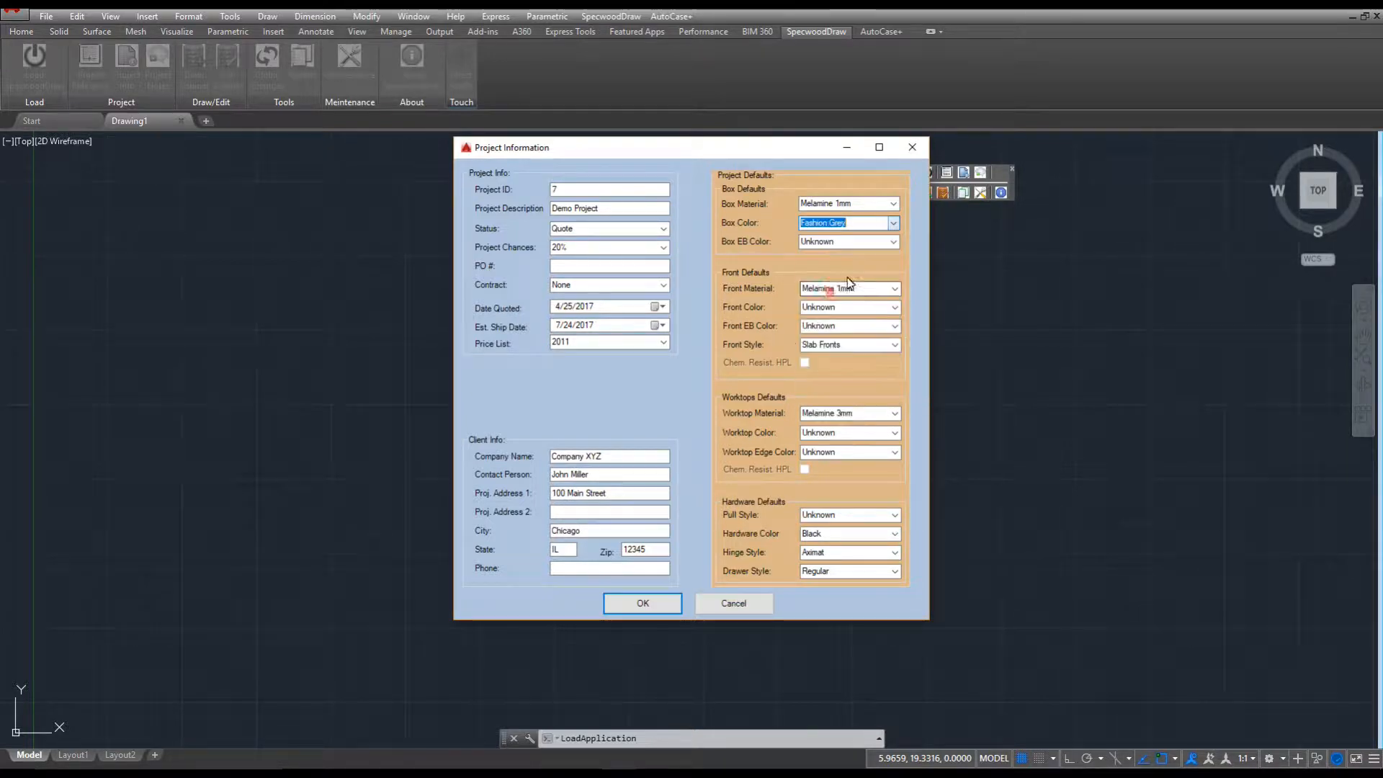
pyautogui.click(893, 242)
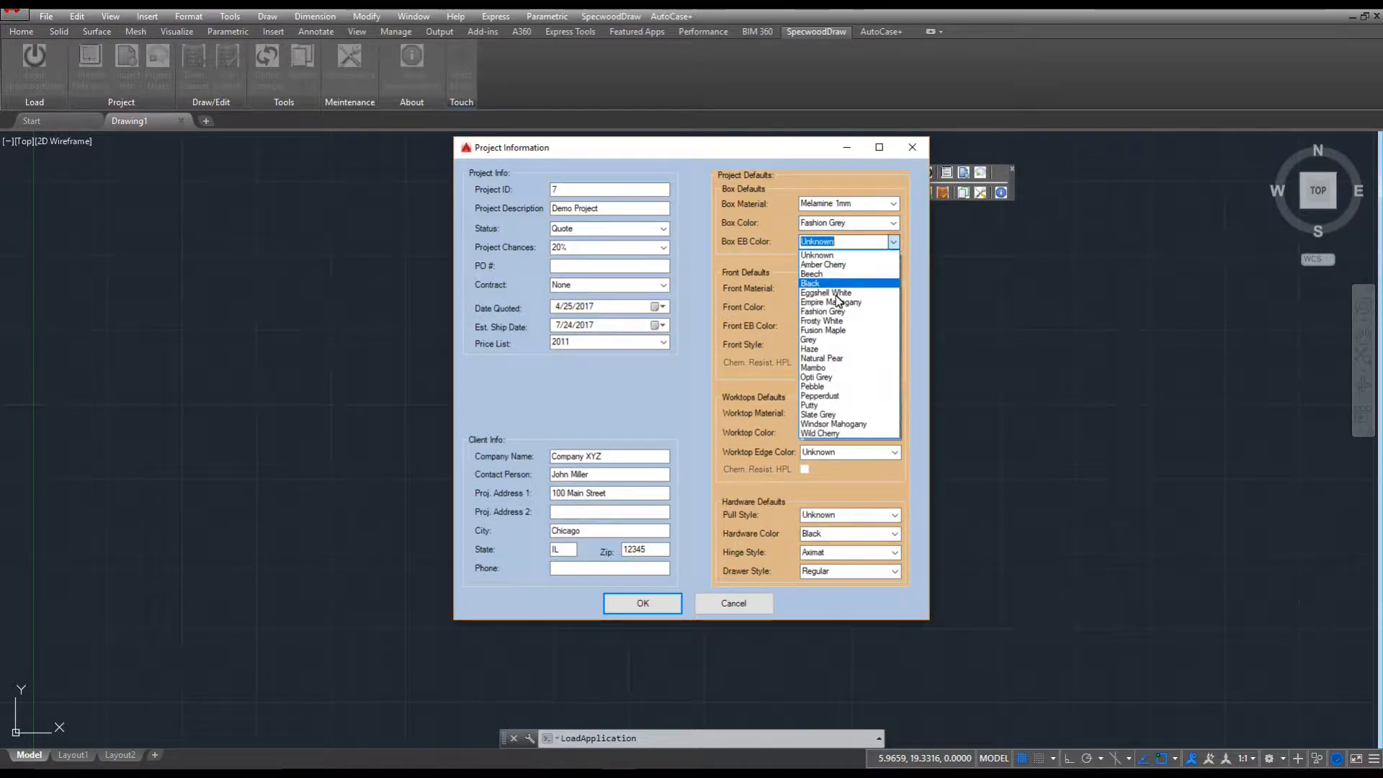
pyautogui.click(821, 340)
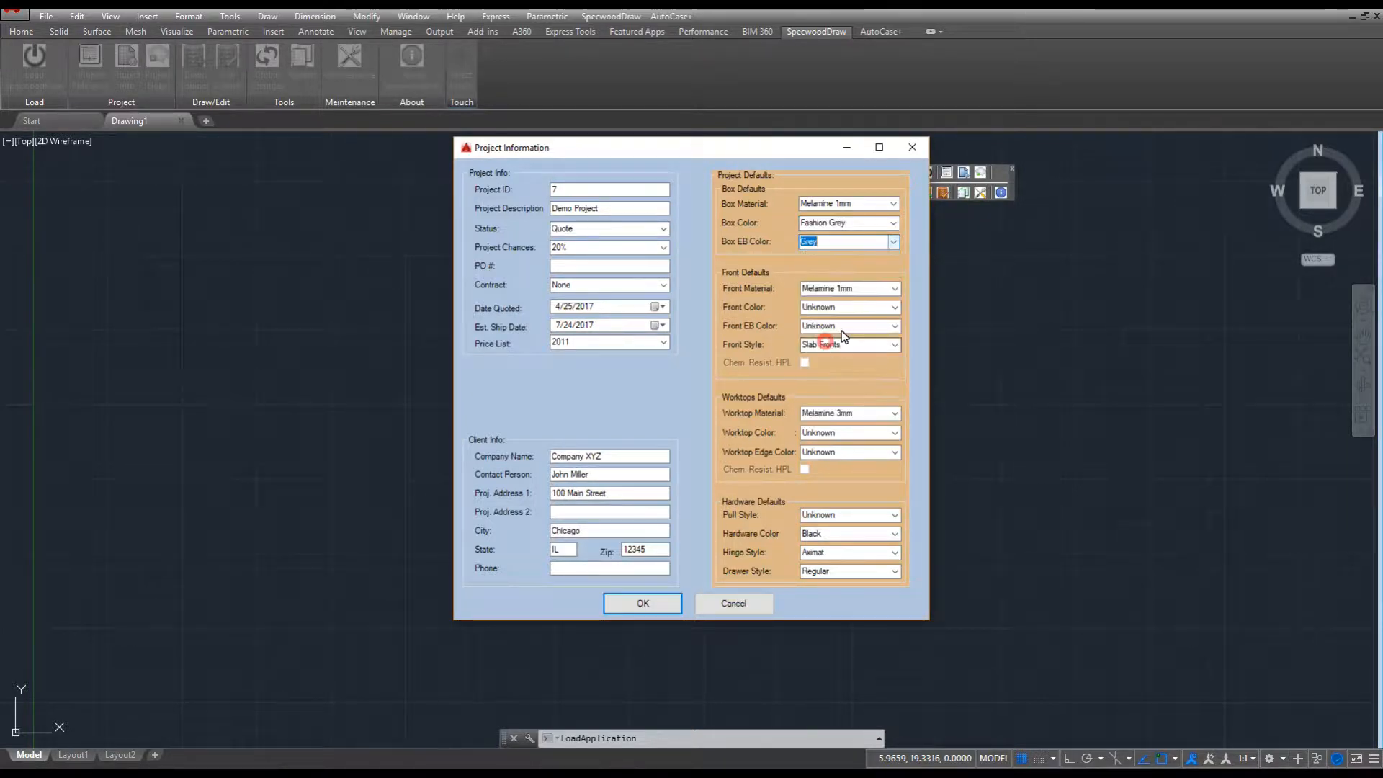
pyautogui.click(893, 288)
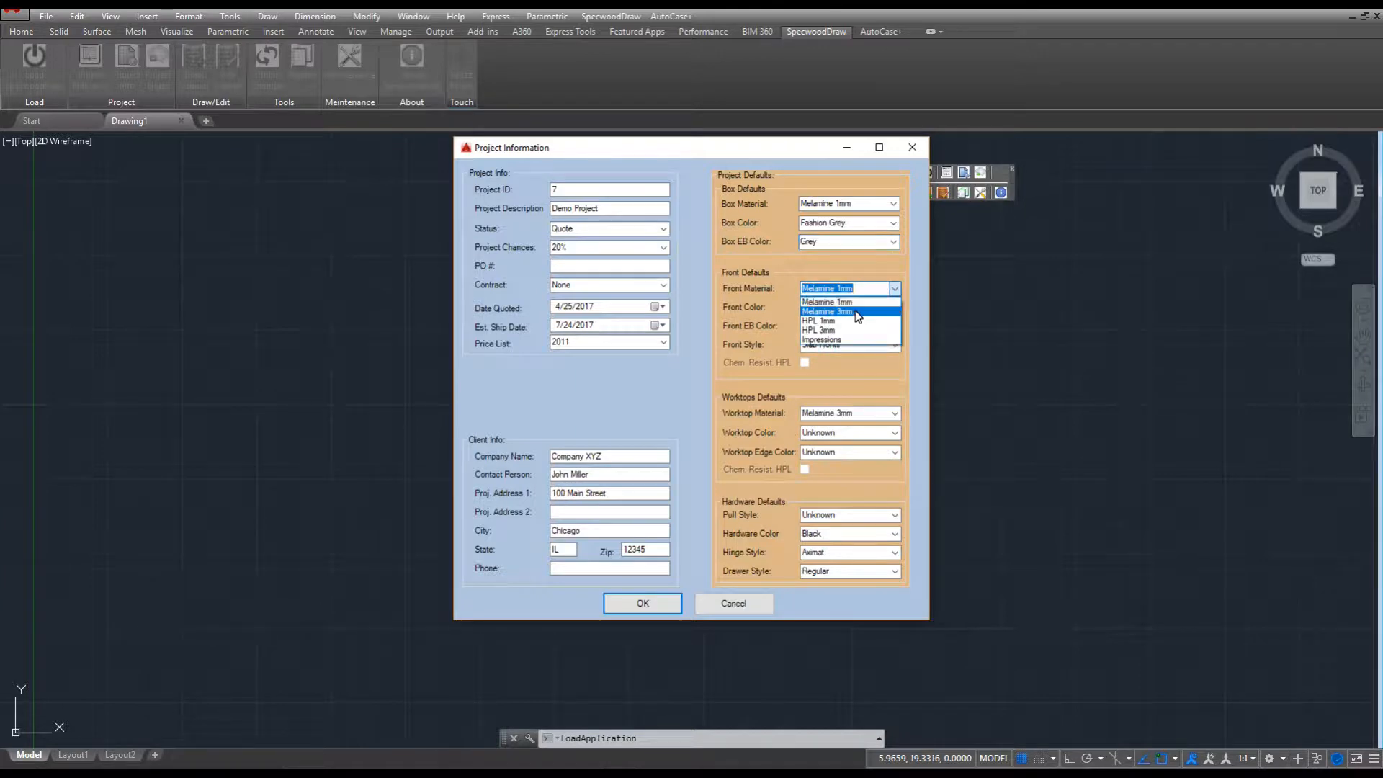
pyautogui.click(857, 313)
pyautogui.click(895, 307)
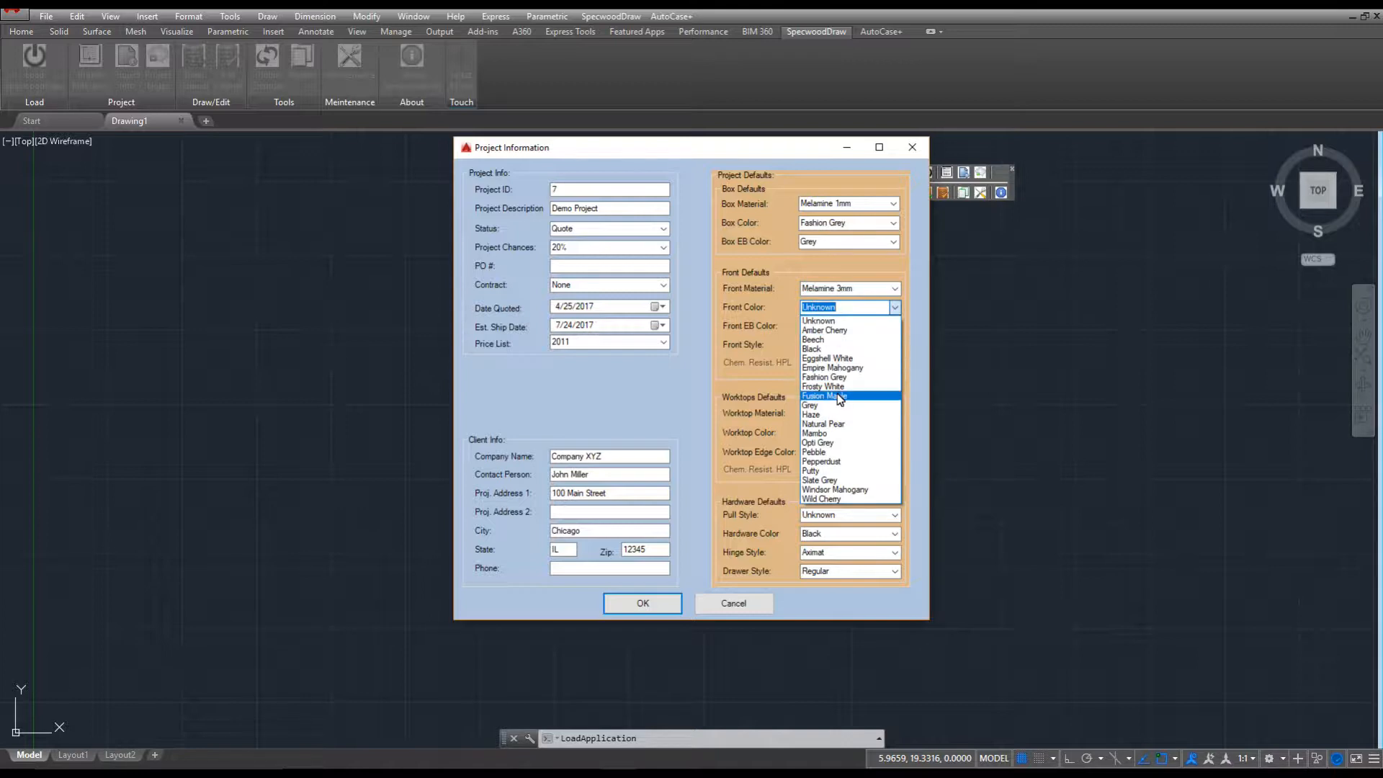
pyautogui.click(839, 398)
pyautogui.click(894, 327)
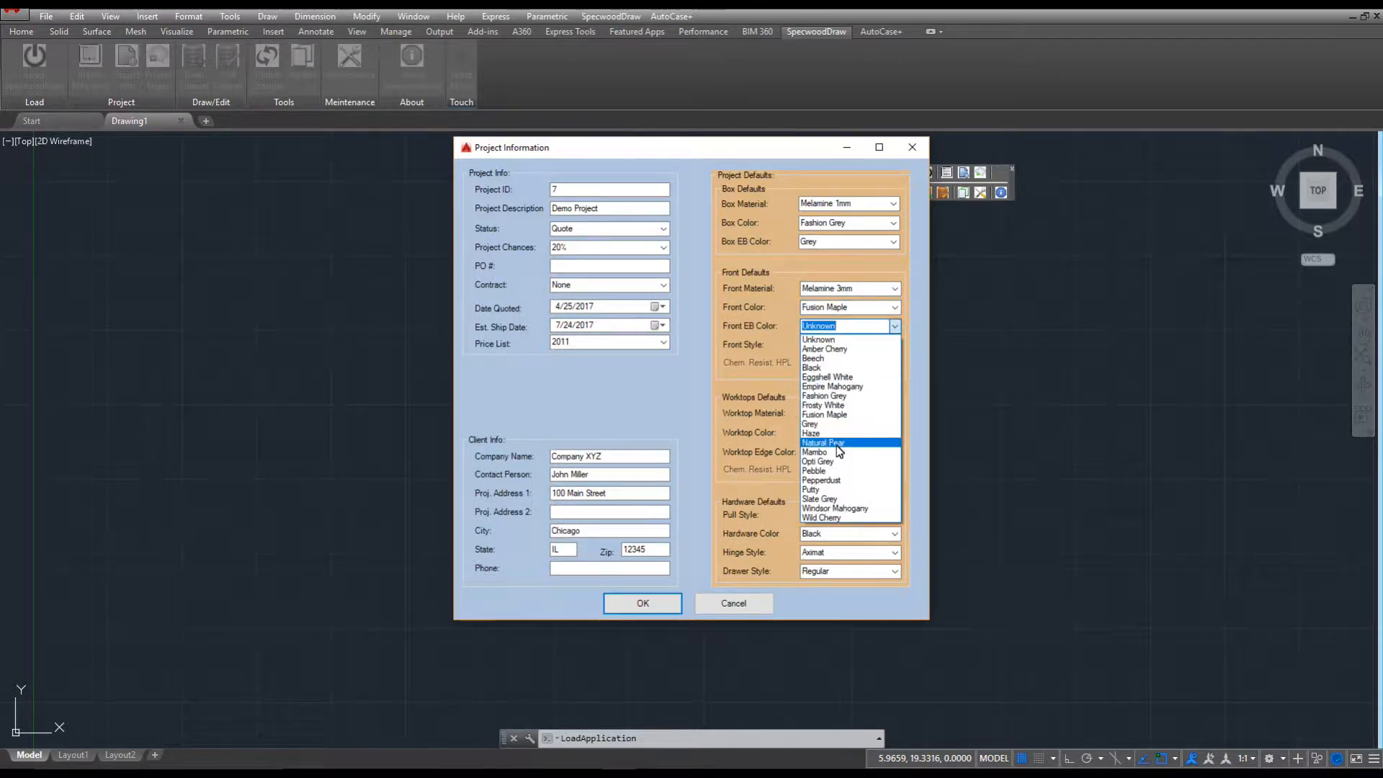
pyautogui.click(835, 452)
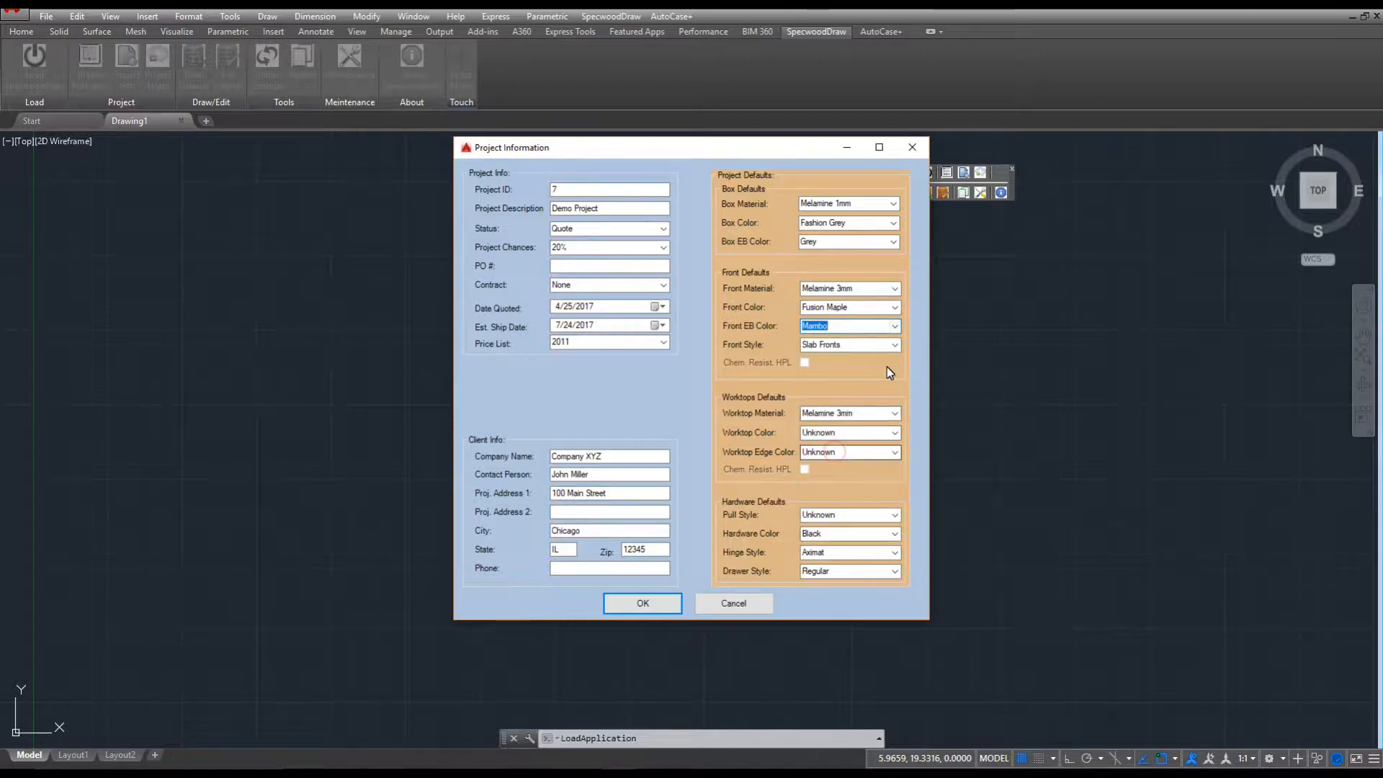
# Choose HPL 3mm Frosty White worktops with Natural Pear edges and Nickel Wire pulls, then save.
pyautogui.click(895, 414)
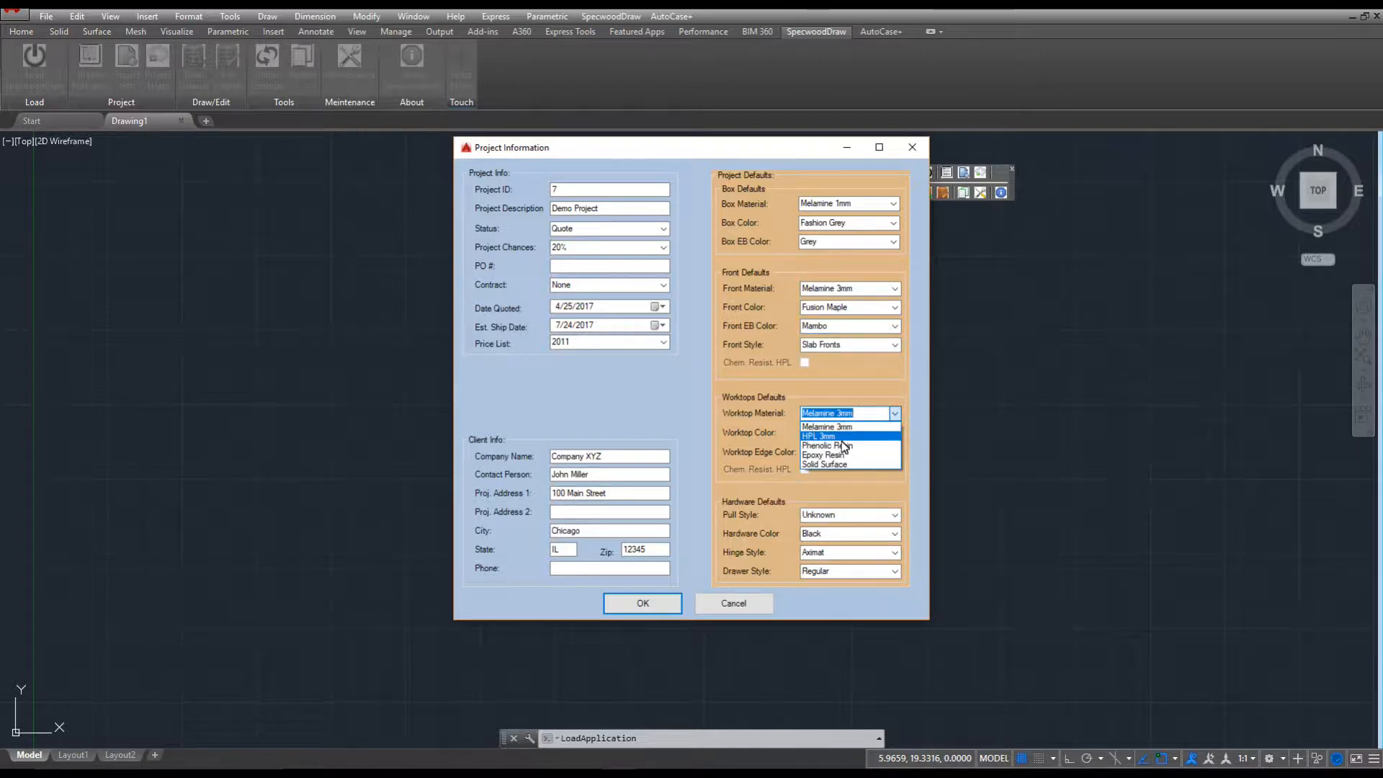
pyautogui.click(840, 437)
pyautogui.click(895, 432)
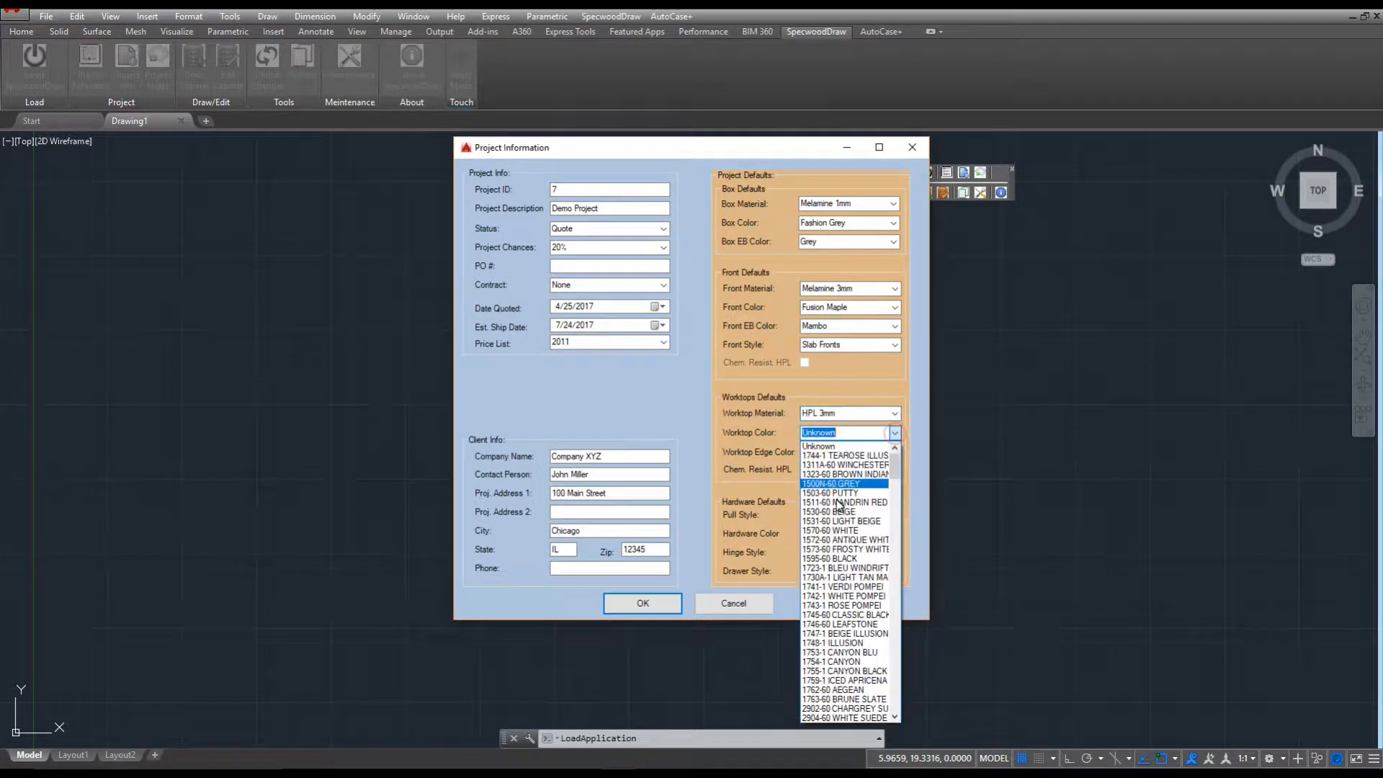
pyautogui.click(853, 548)
pyautogui.click(893, 454)
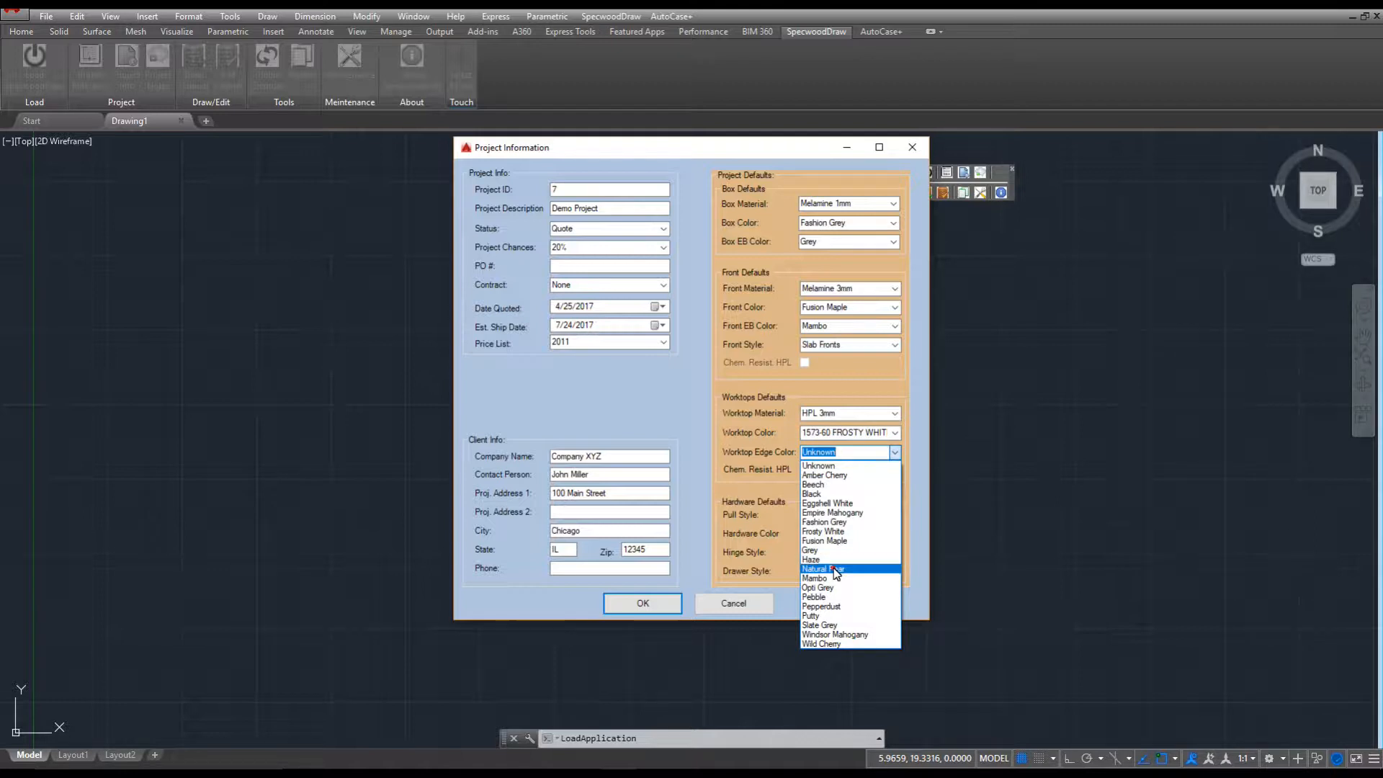
pyautogui.click(835, 570)
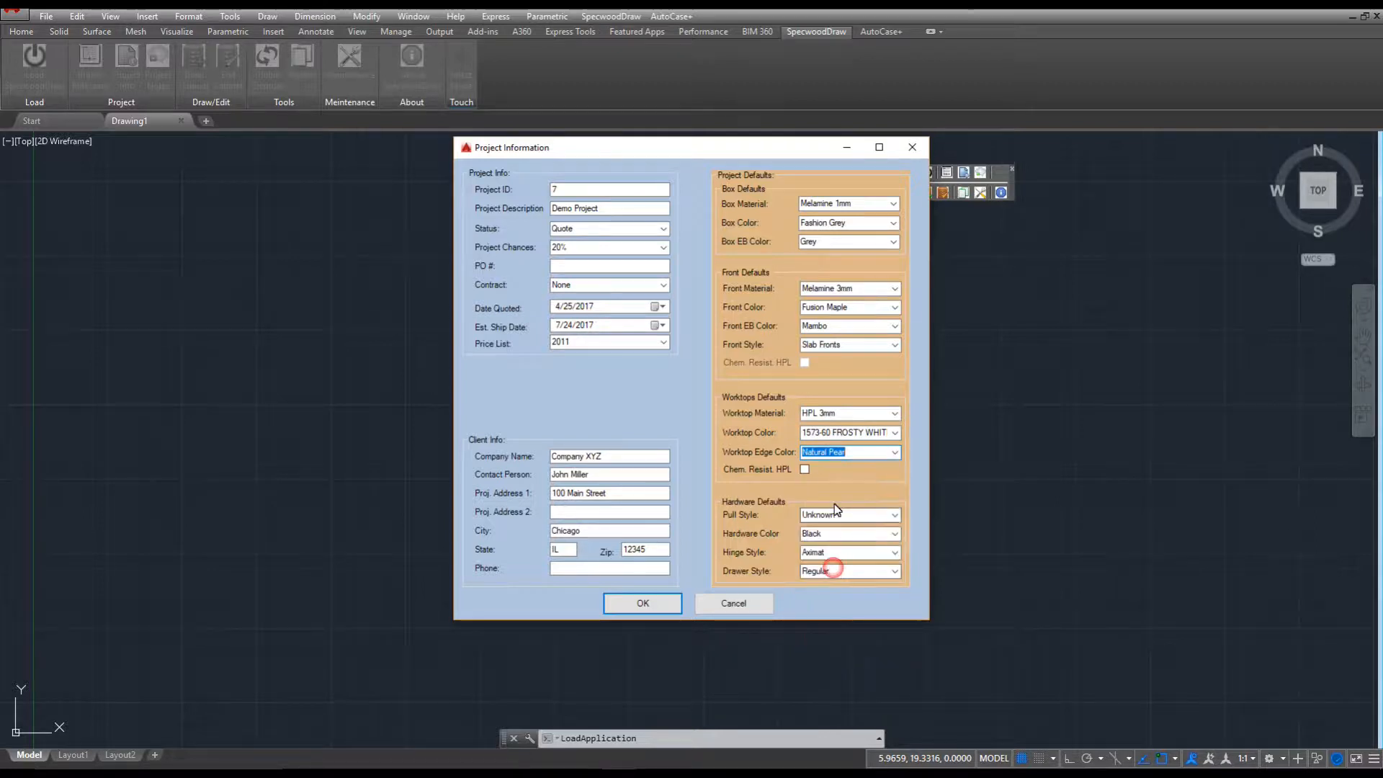
pyautogui.click(895, 514)
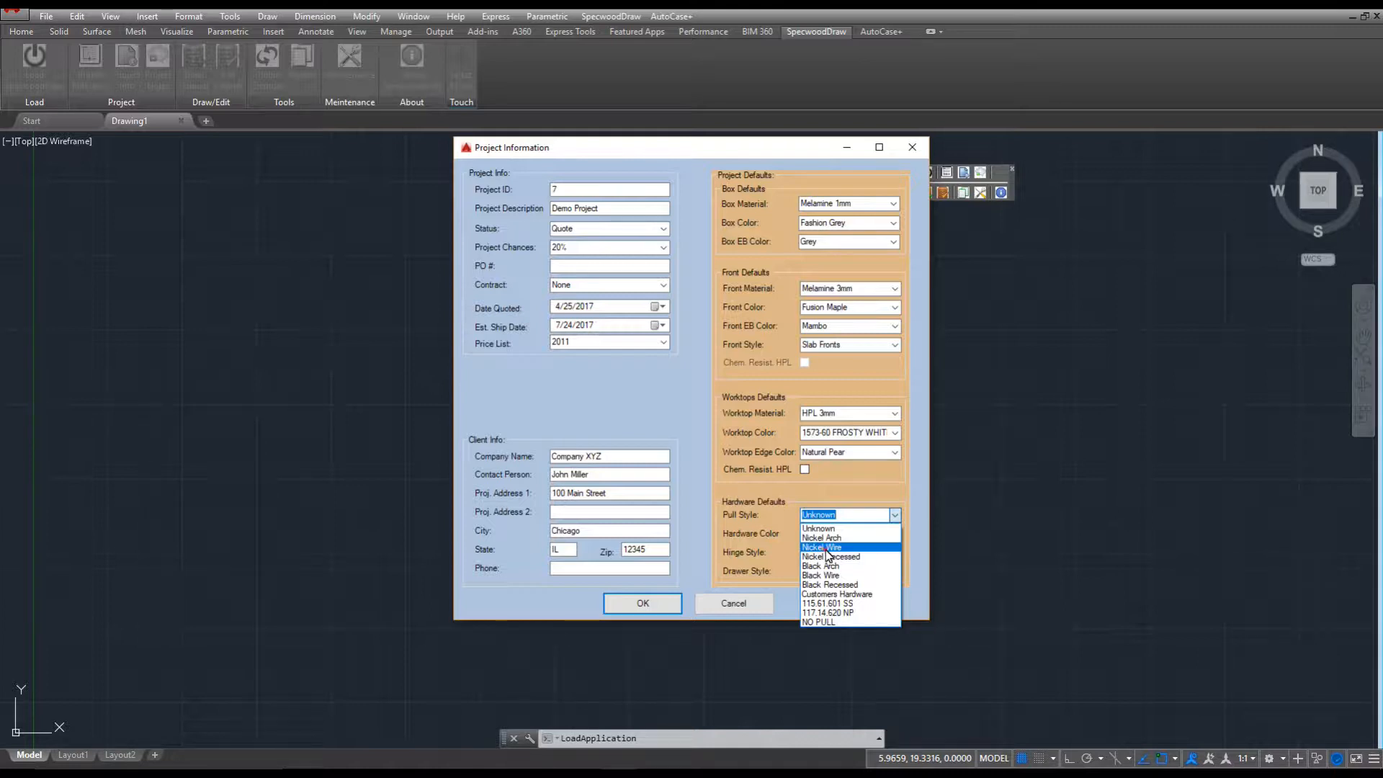
pyautogui.click(826, 548)
pyautogui.click(642, 605)
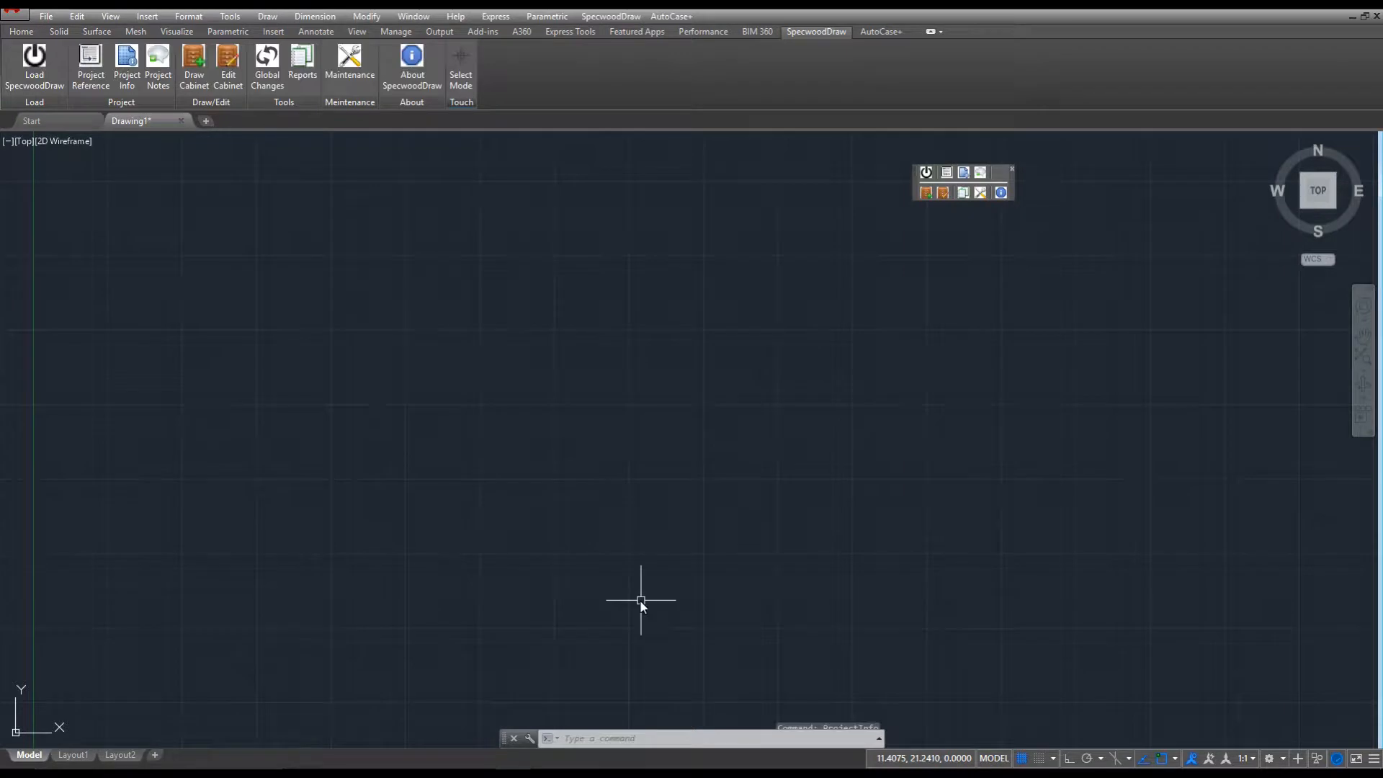
# Open the Insert Item dialog with Draw Cabinet on the SpecwoodDraw ribbon.
pyautogui.click(206, 85)
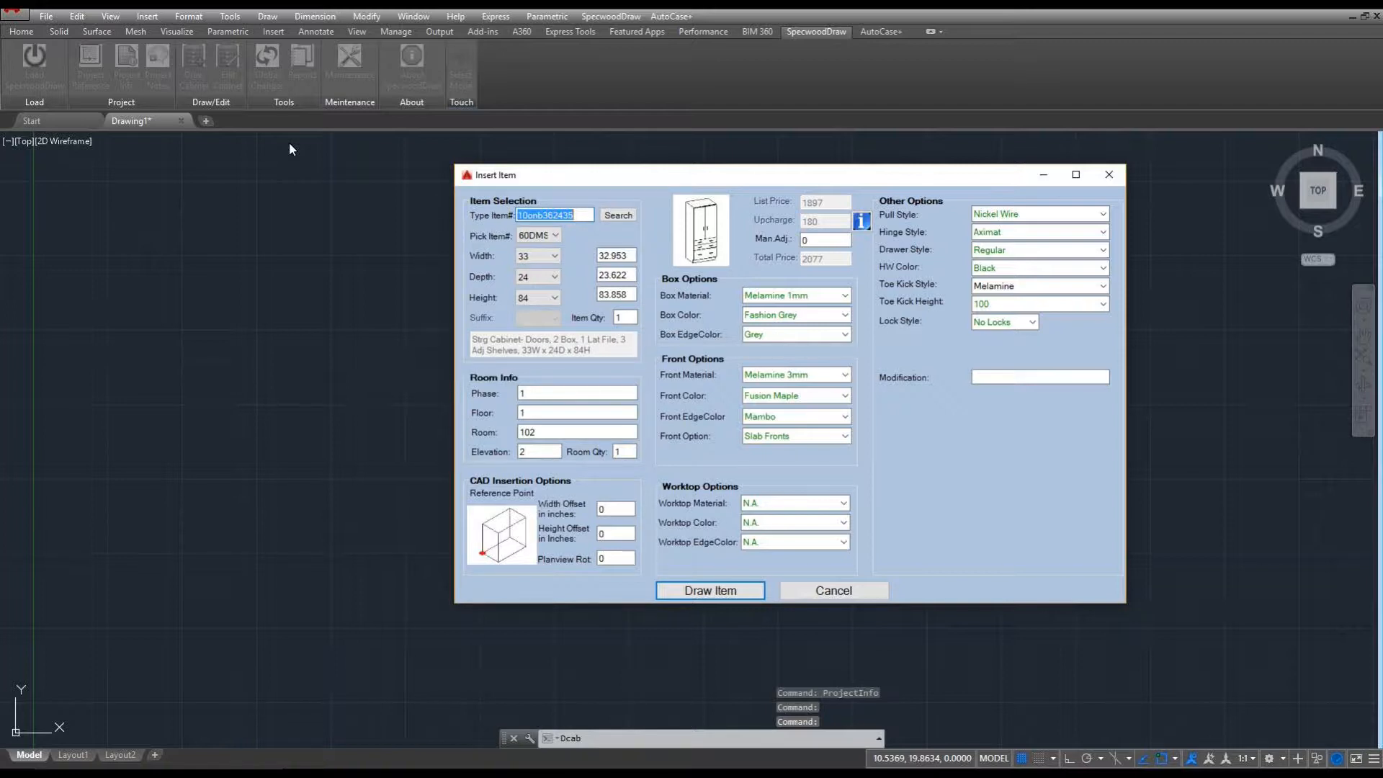
# Configure a 10FQQ drawer cabinet 36 wide, 24 deep and 42 high, and refresh the item.
pyautogui.write('10drb')
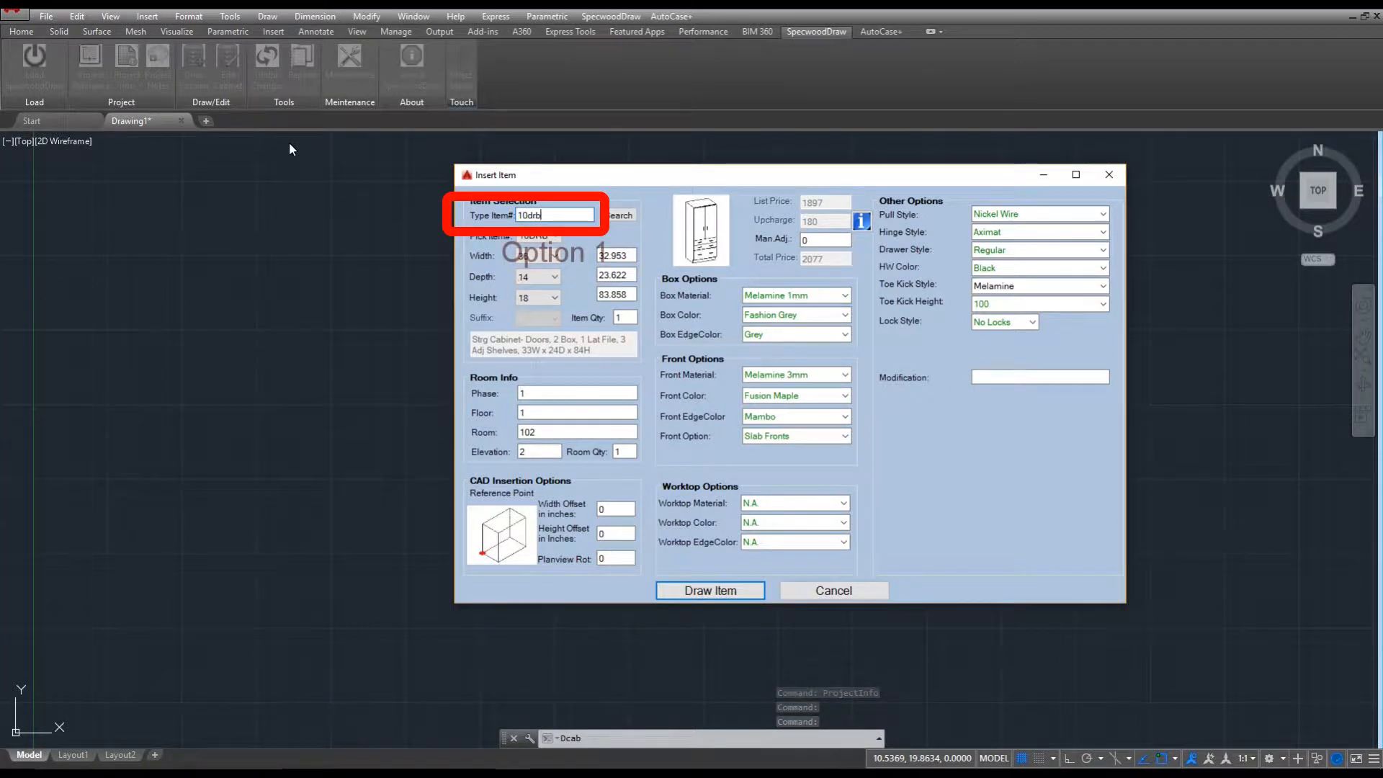
pyautogui.write('362435')
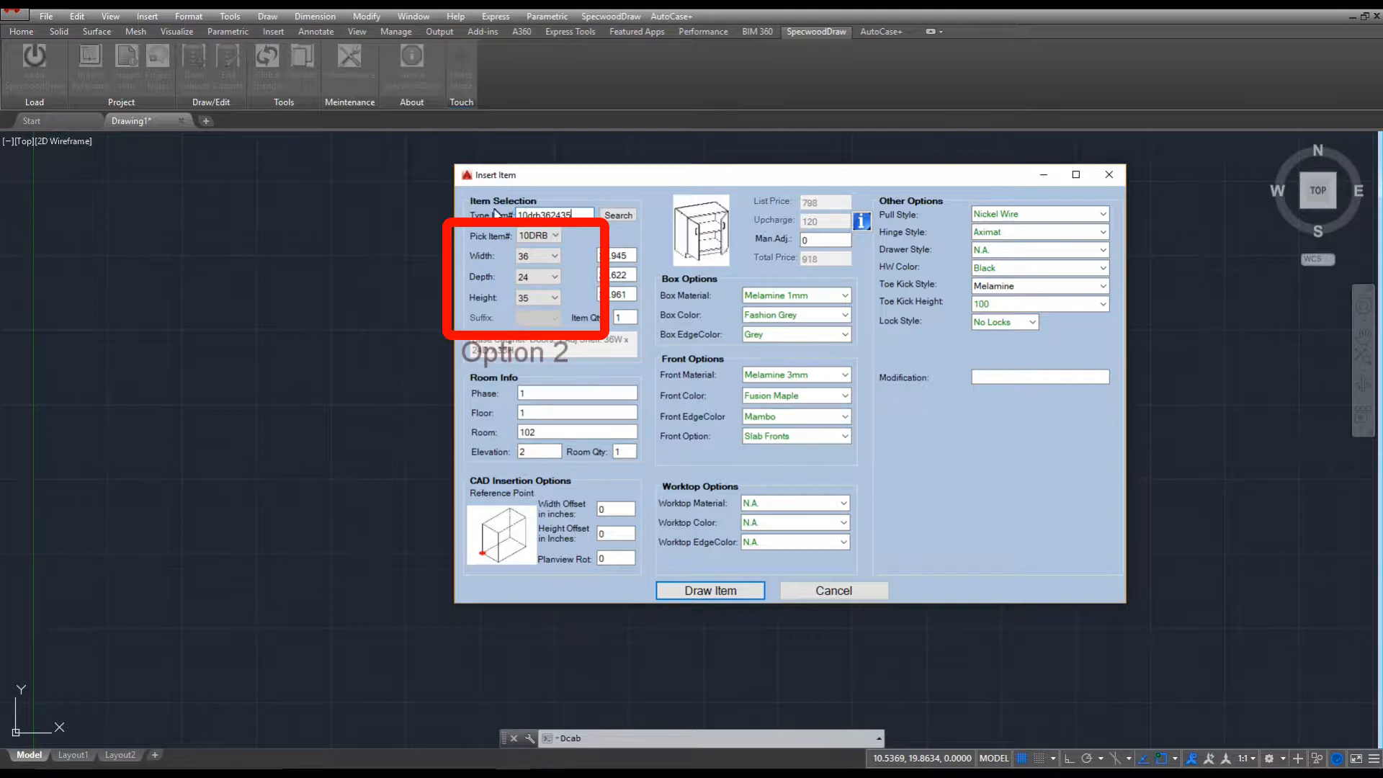
pyautogui.click(534, 236)
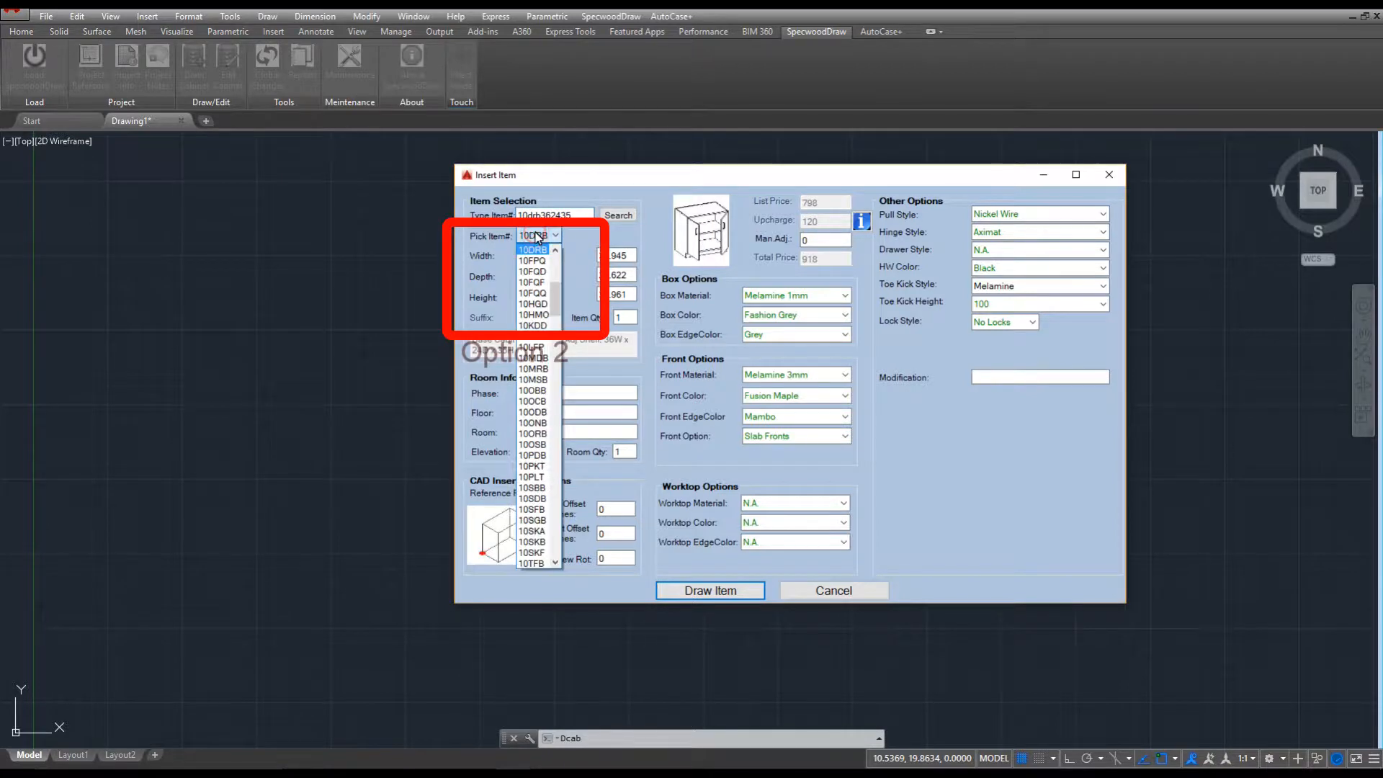
pyautogui.click(540, 294)
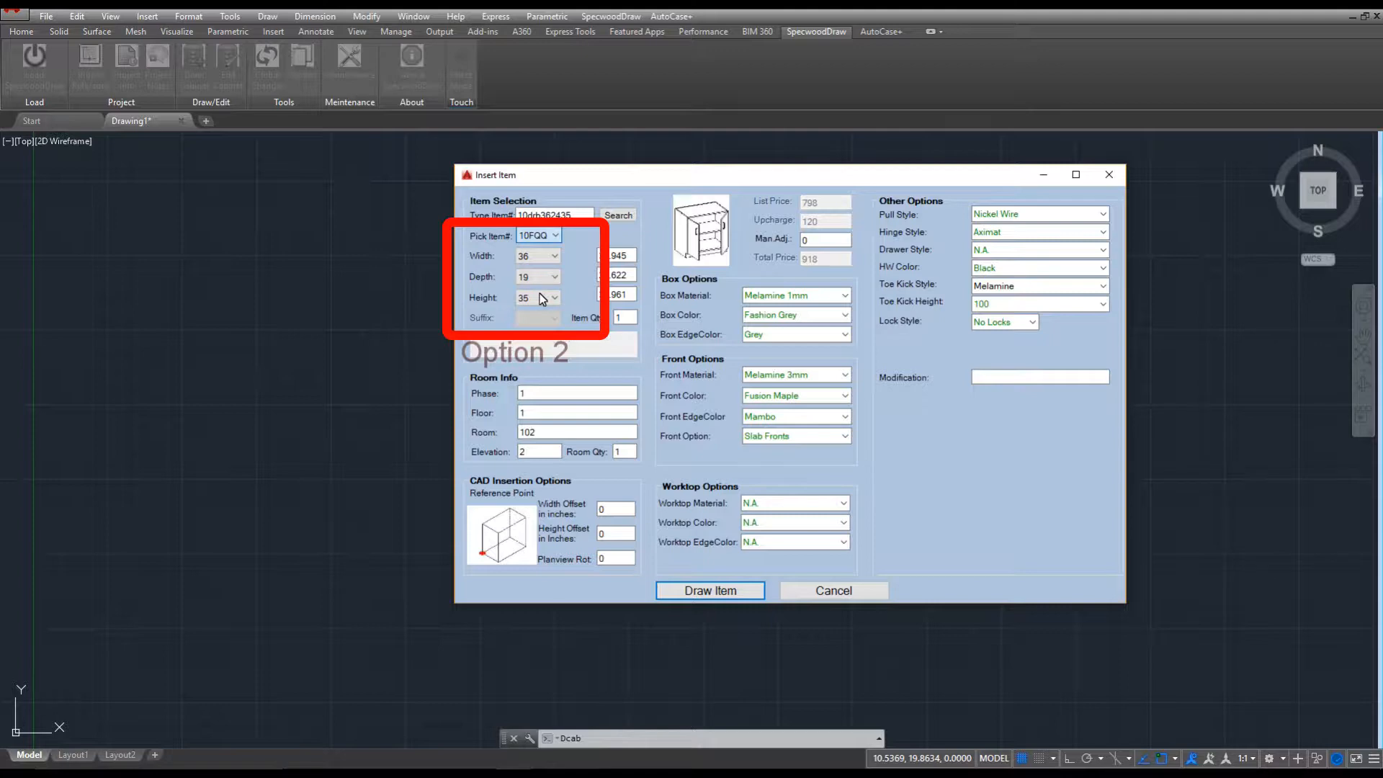
pyautogui.click(541, 280)
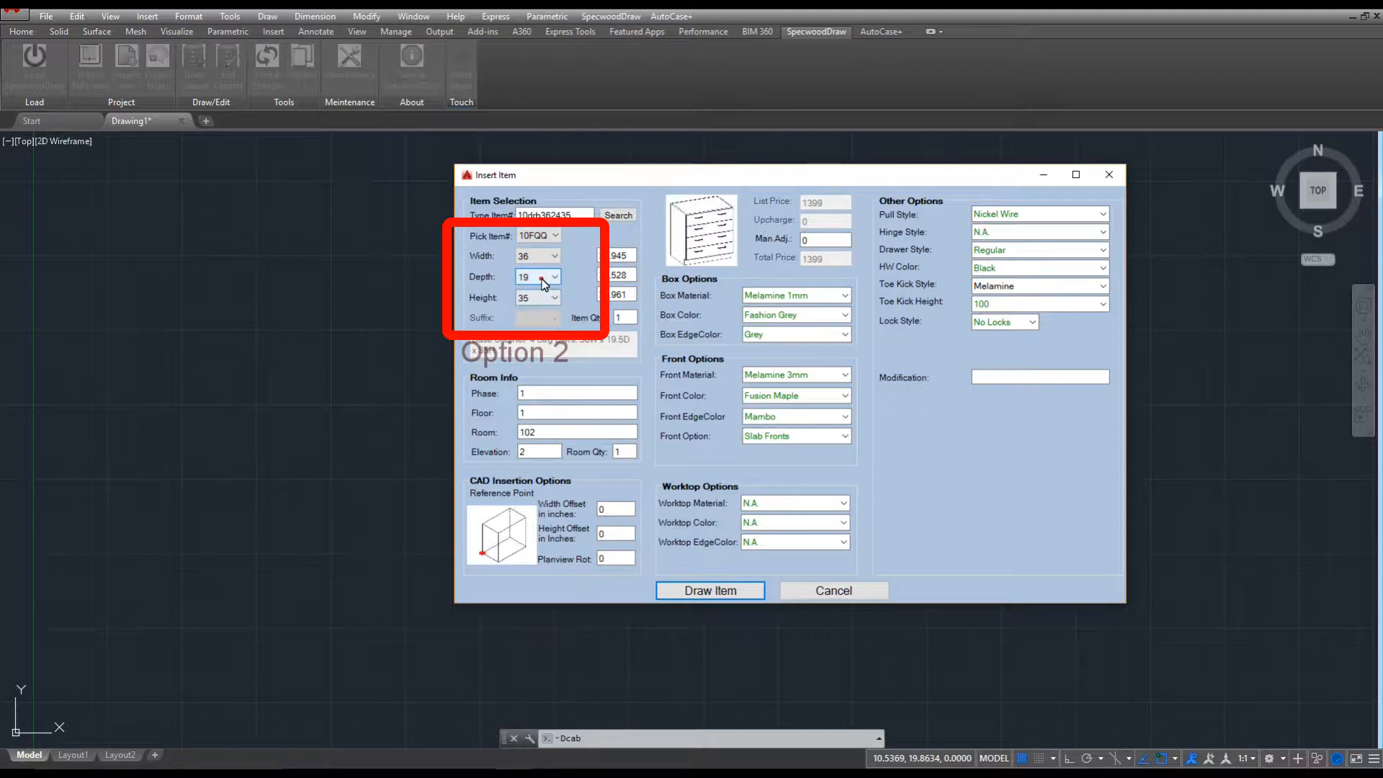
pyautogui.click(540, 302)
pyautogui.click(540, 297)
pyautogui.click(530, 355)
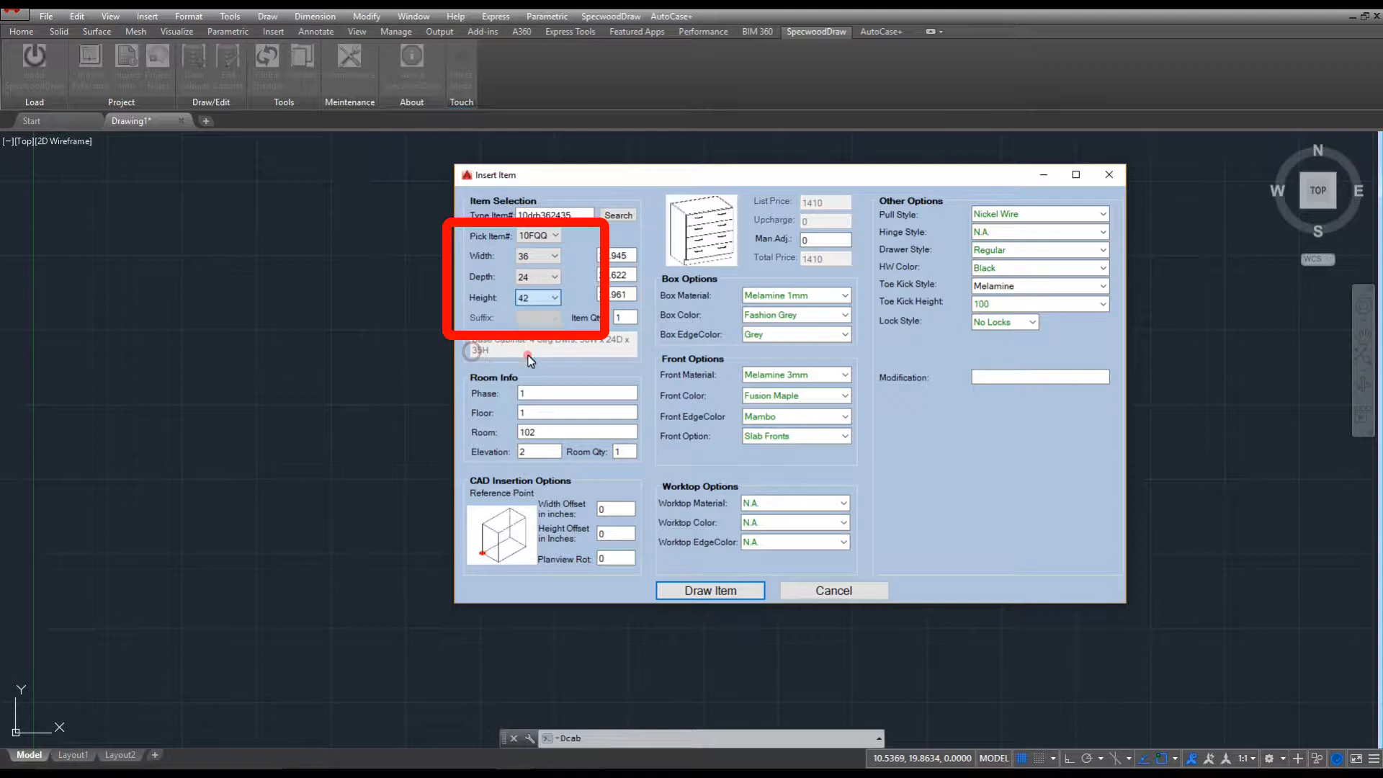
pyautogui.click(617, 215)
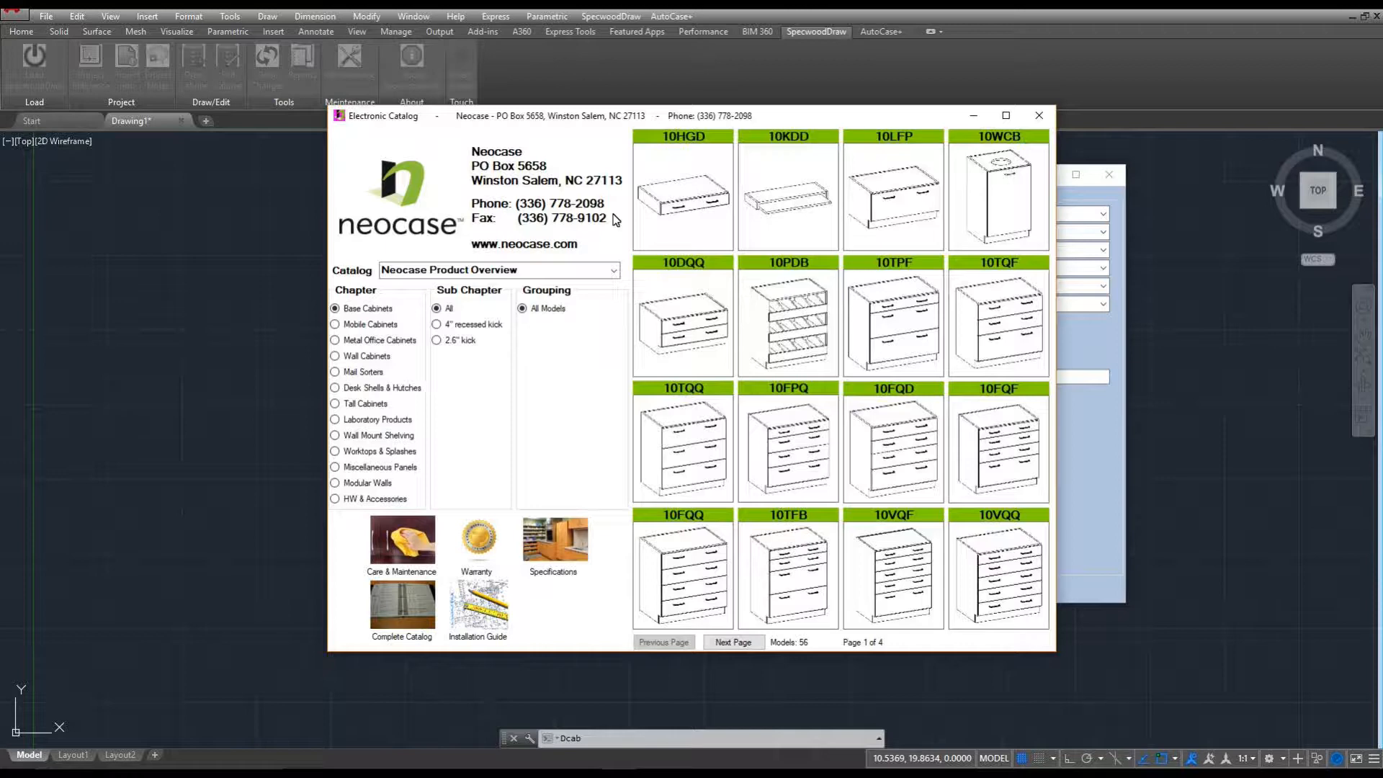
# In the catalog, pick 60DMS under Tall Cabinets › 4" recessed kick and confirm it.
pyautogui.click(335, 405)
pyautogui.click(437, 325)
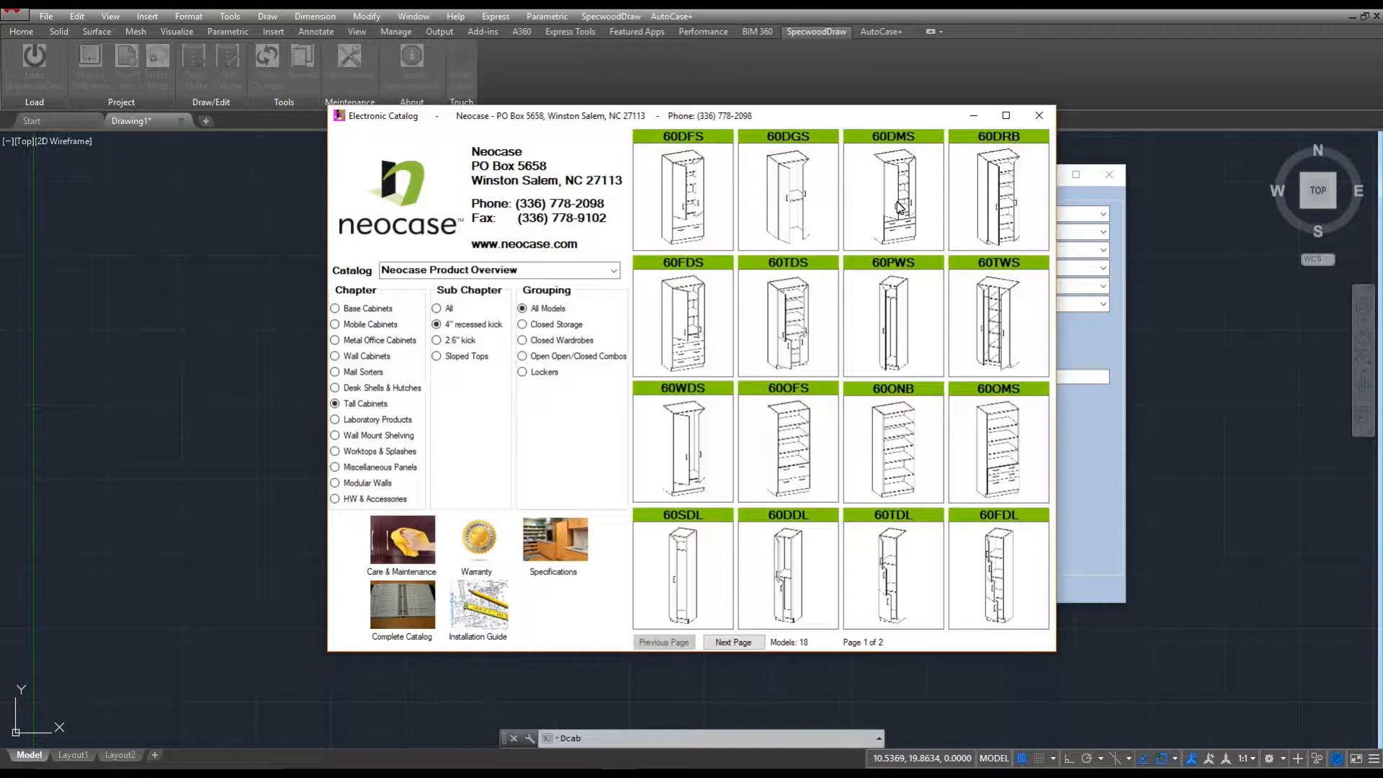
pyautogui.click(899, 205)
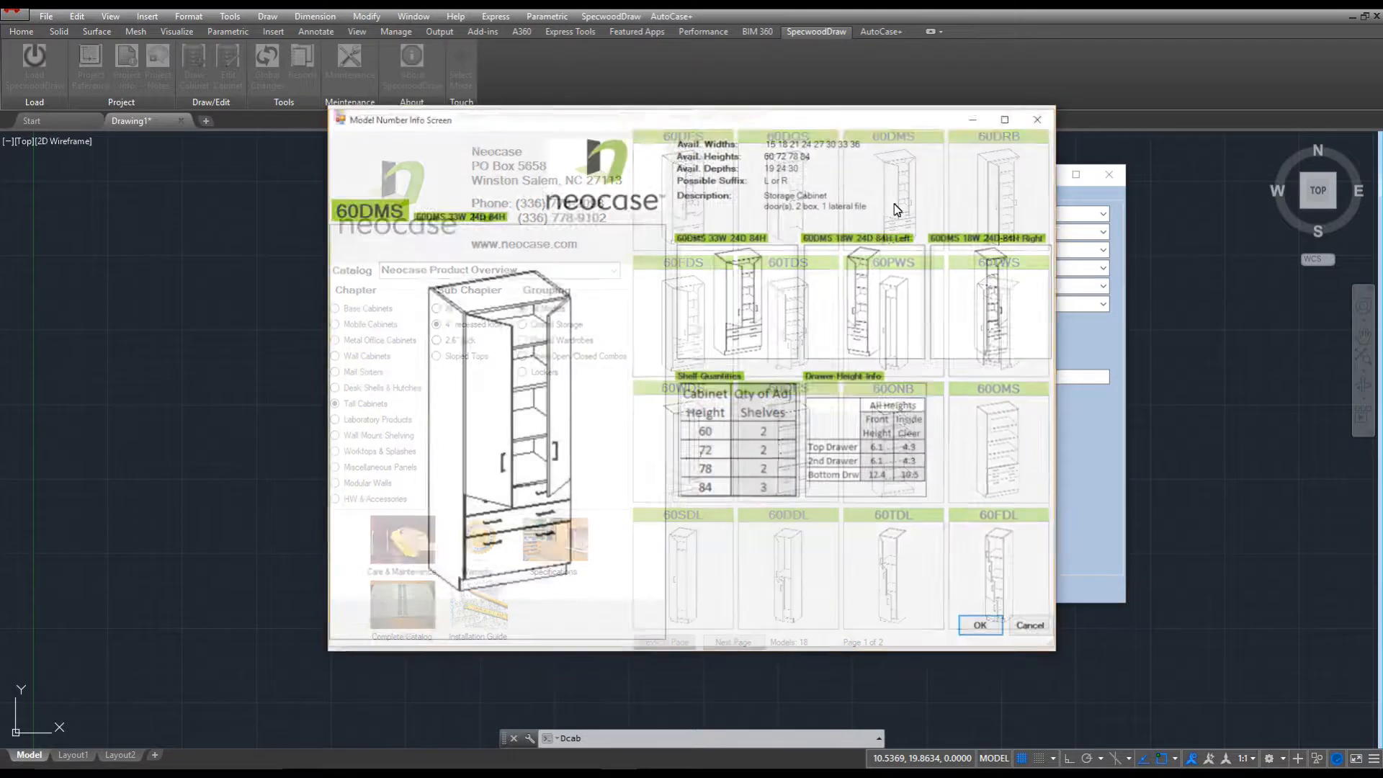
pyautogui.click(994, 636)
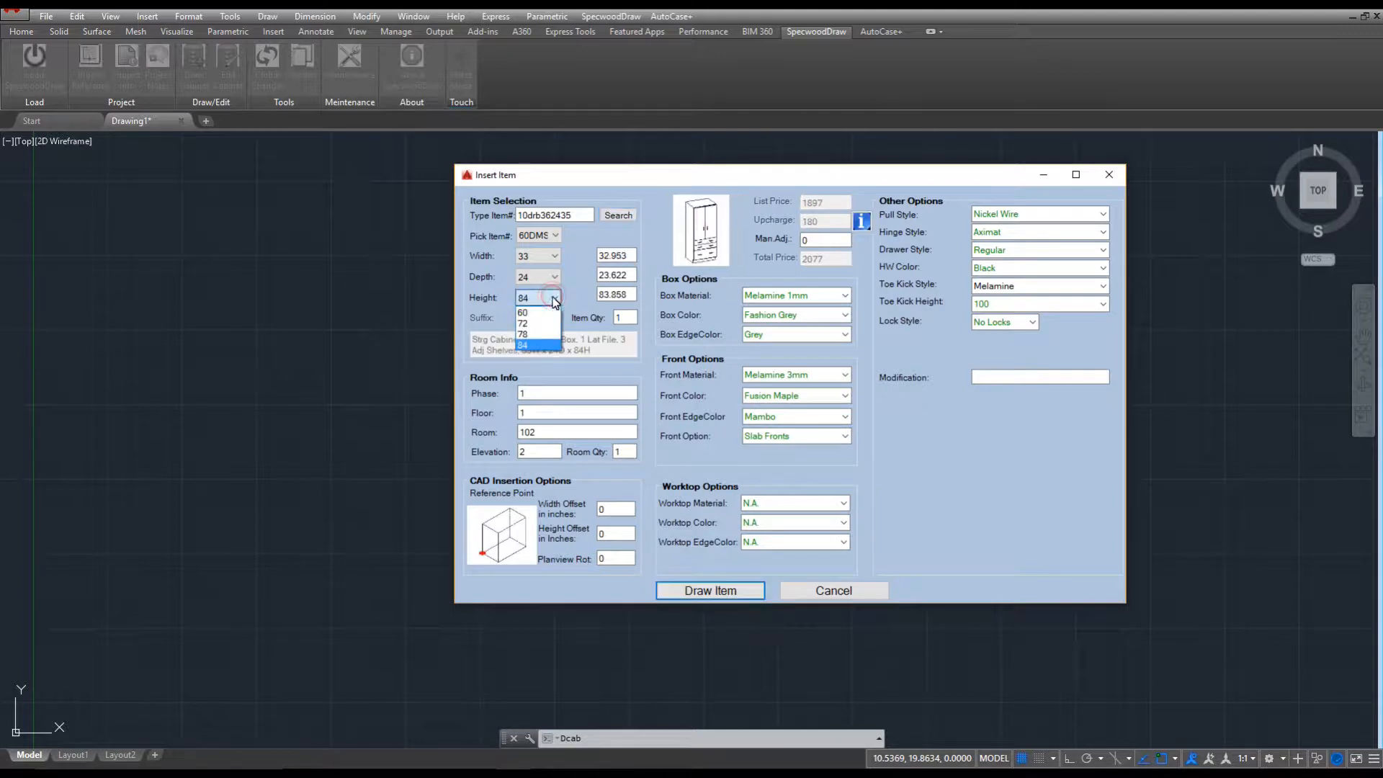
# Keep the cabinet height at 84 after briefly trying 78.
pyautogui.click(527, 333)
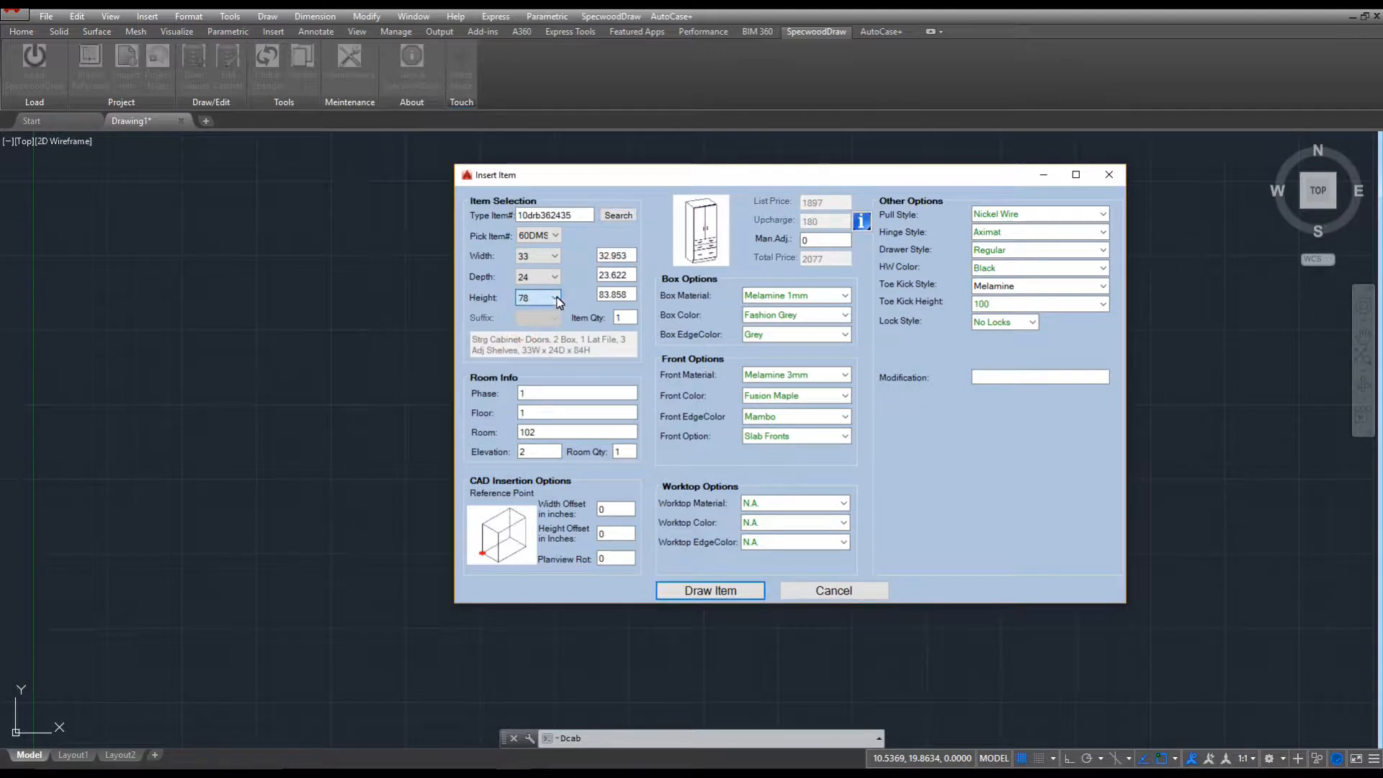
pyautogui.click(554, 296)
pyautogui.click(526, 344)
# Assign the cabinet to room 'Patient Room' at elevation 1.
pyautogui.moveTo(544, 432); pyautogui.dragTo(481, 437)
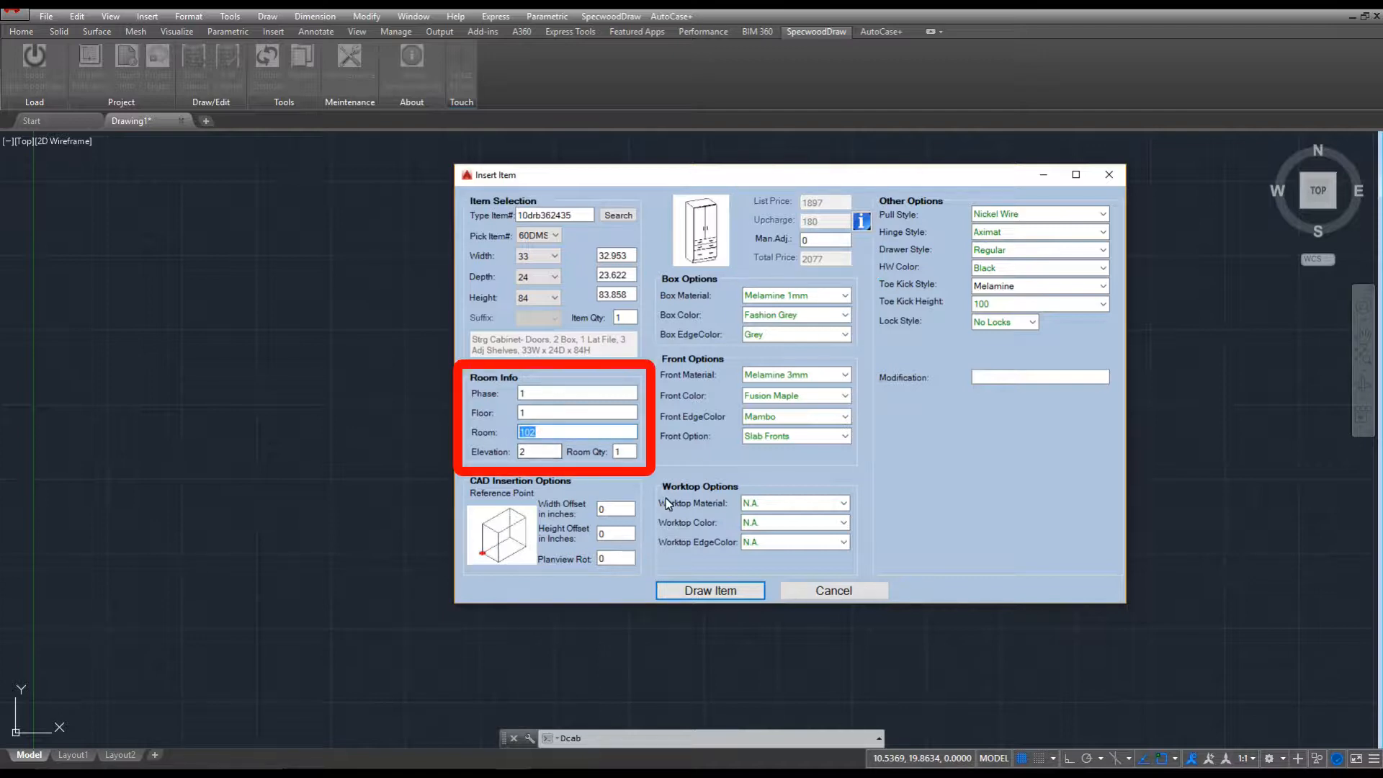
pyautogui.write('Patient Room')
pyautogui.doubleClick(526, 452)
pyautogui.write('1')
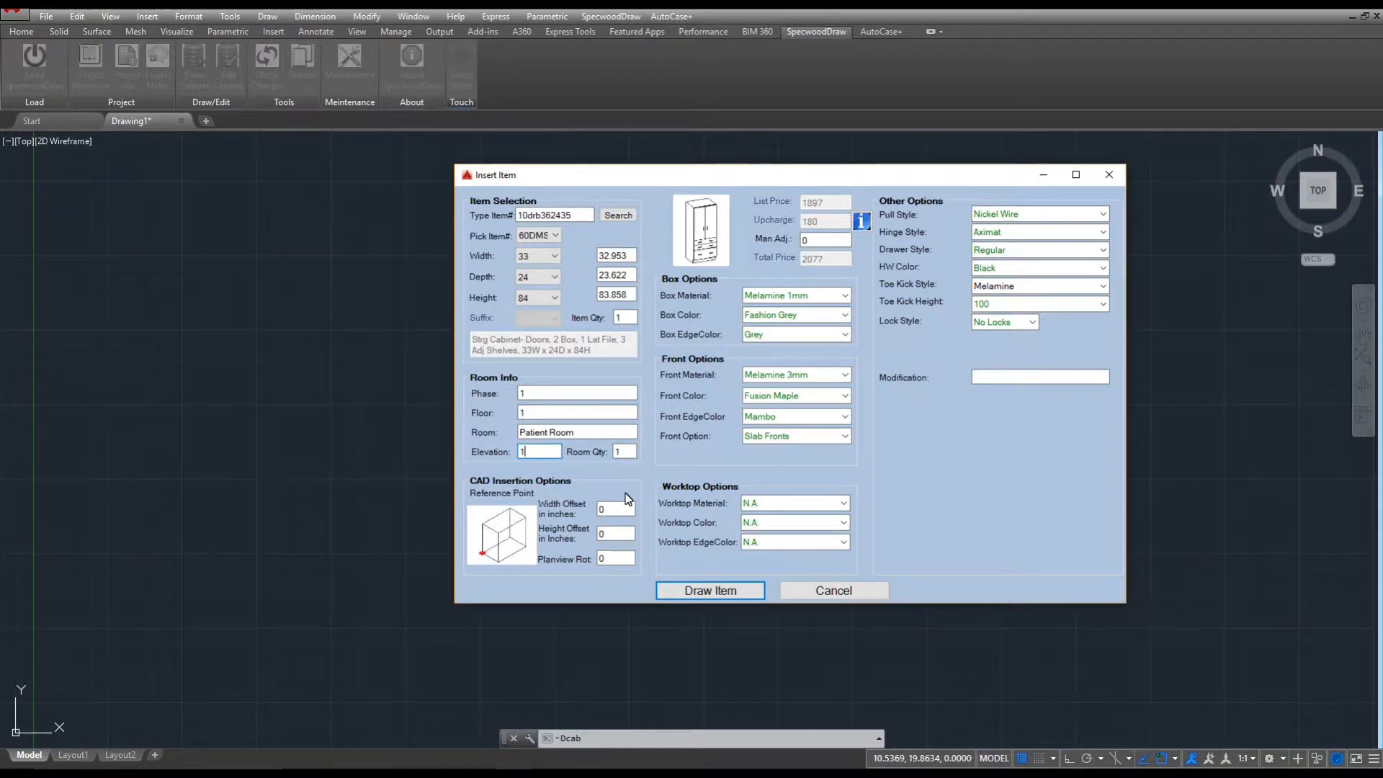
pyautogui.click(482, 526)
pyautogui.click(525, 548)
pyautogui.click(510, 535)
pyautogui.click(489, 558)
pyautogui.click(484, 556)
pyautogui.click(1103, 249)
pyautogui.click(1037, 276)
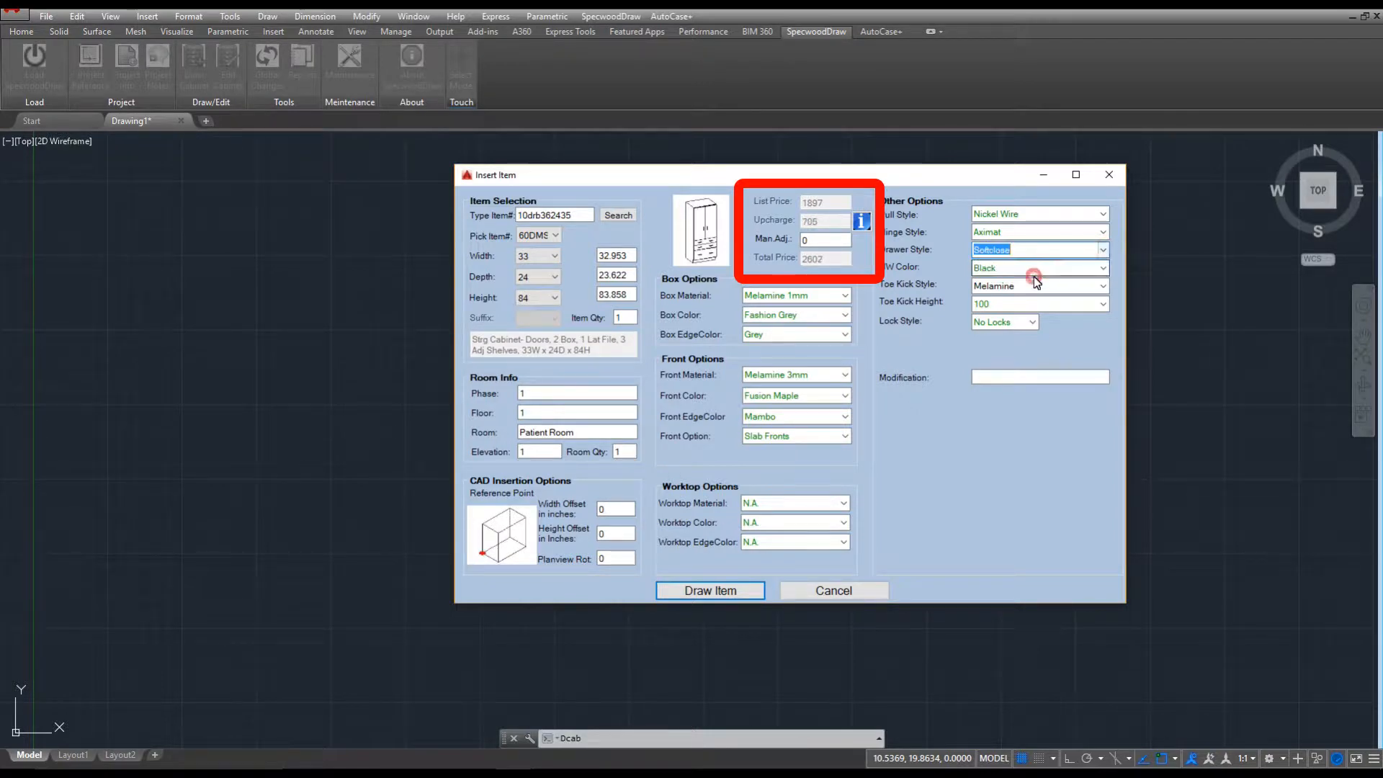
pyautogui.click(1103, 249)
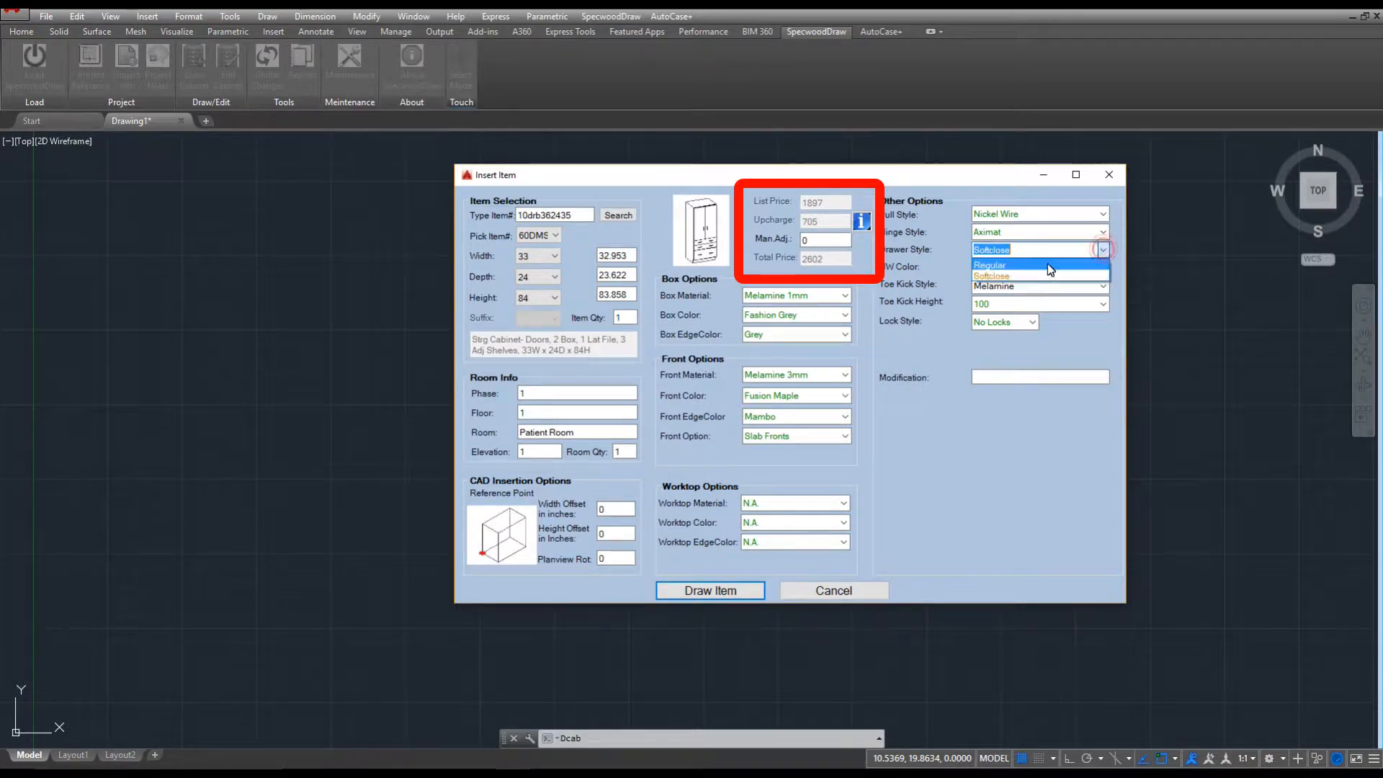
pyautogui.click(1045, 266)
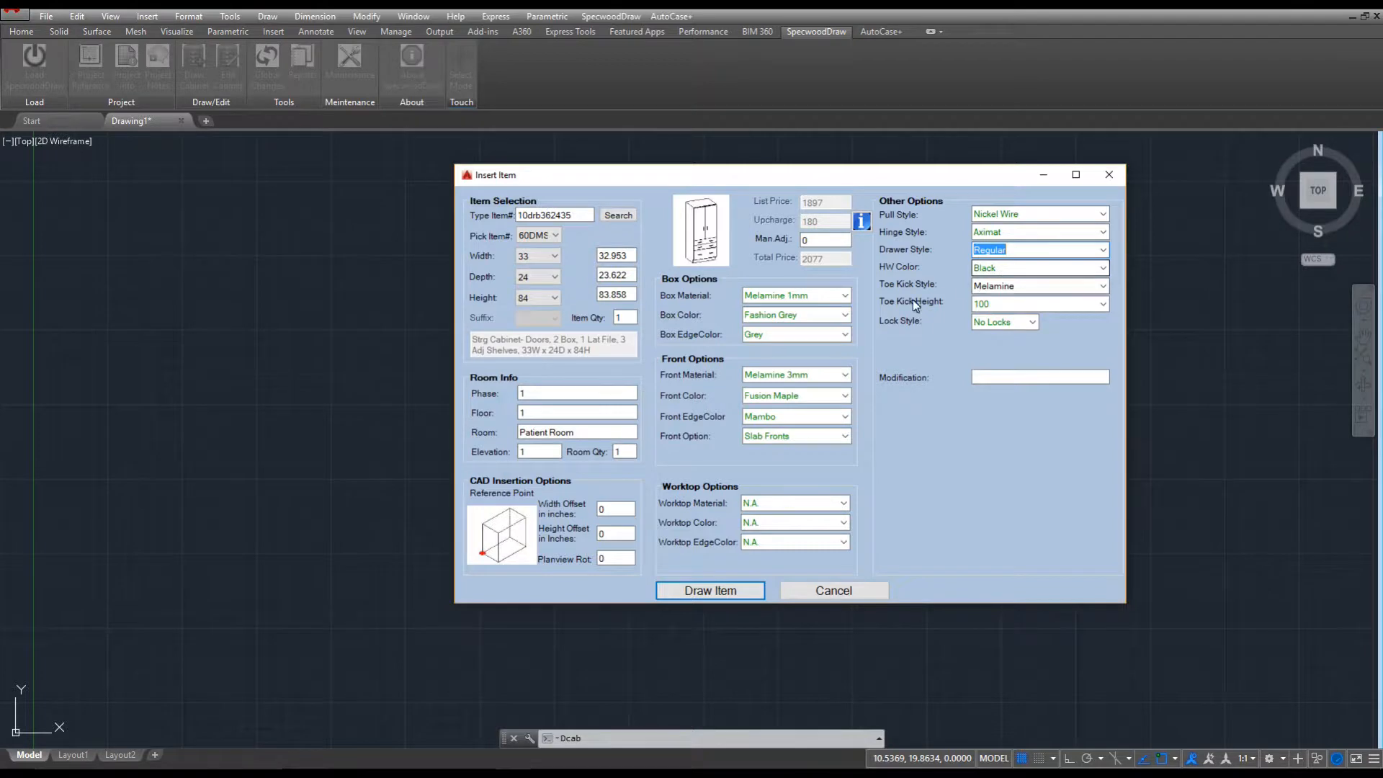
# Try an Amber Cherry box colour, then restore Fashion Grey.
pyautogui.click(845, 315)
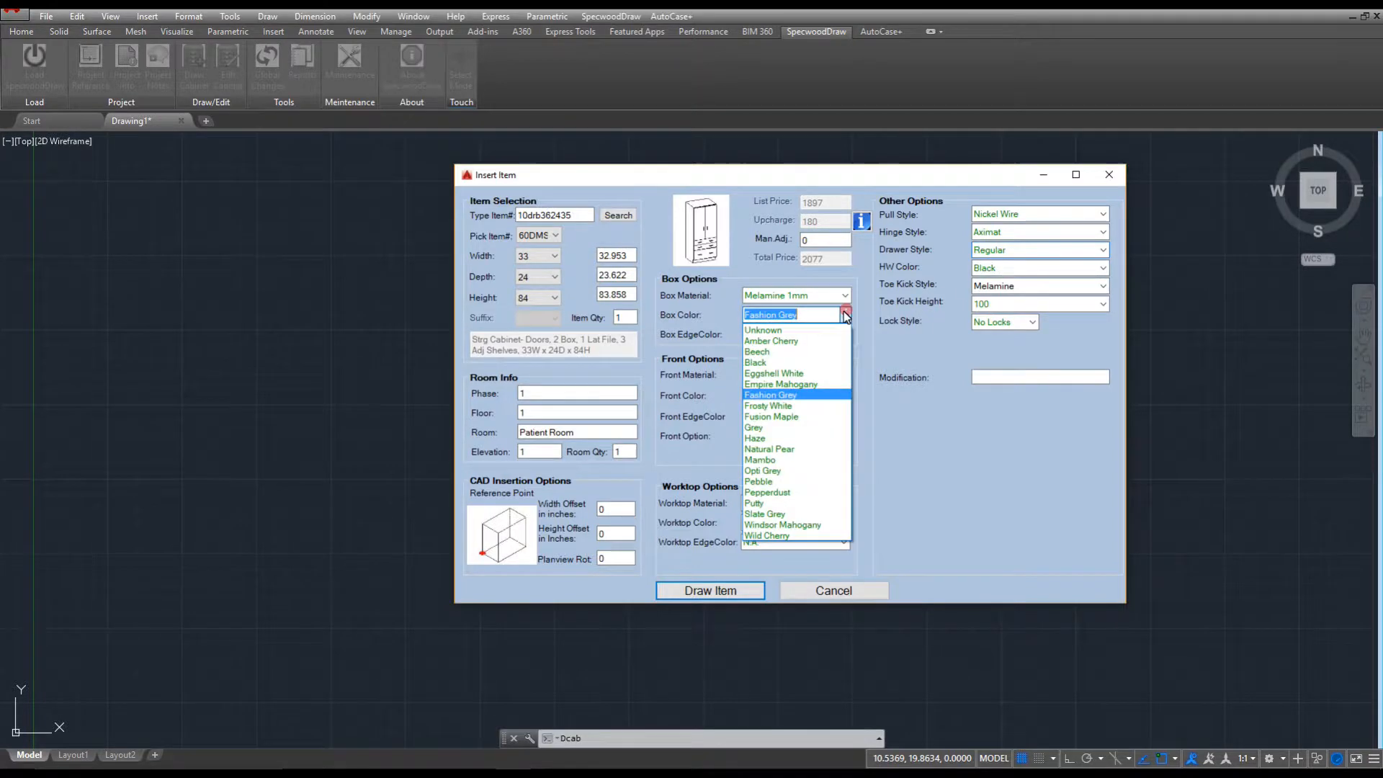
pyautogui.click(772, 342)
pyautogui.click(774, 335)
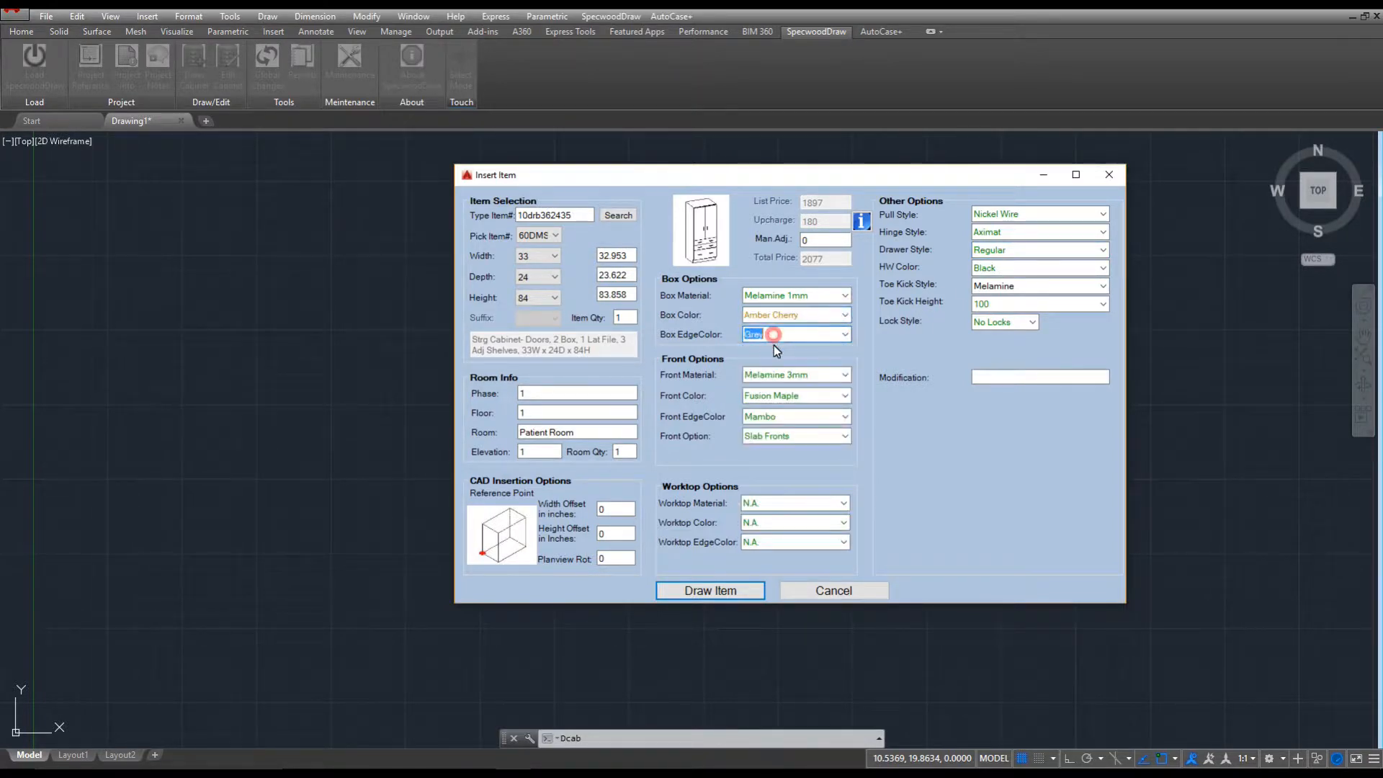
pyautogui.click(844, 316)
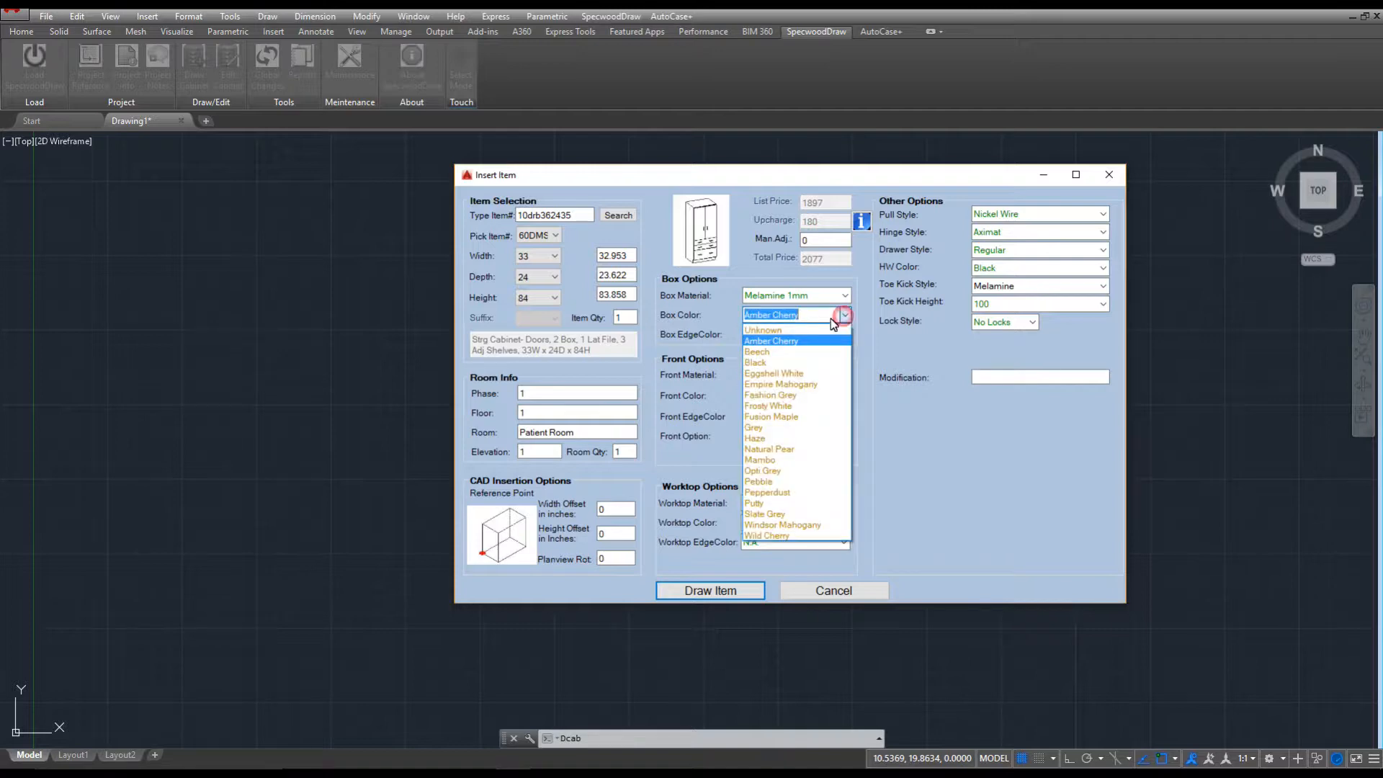
pyautogui.click(788, 396)
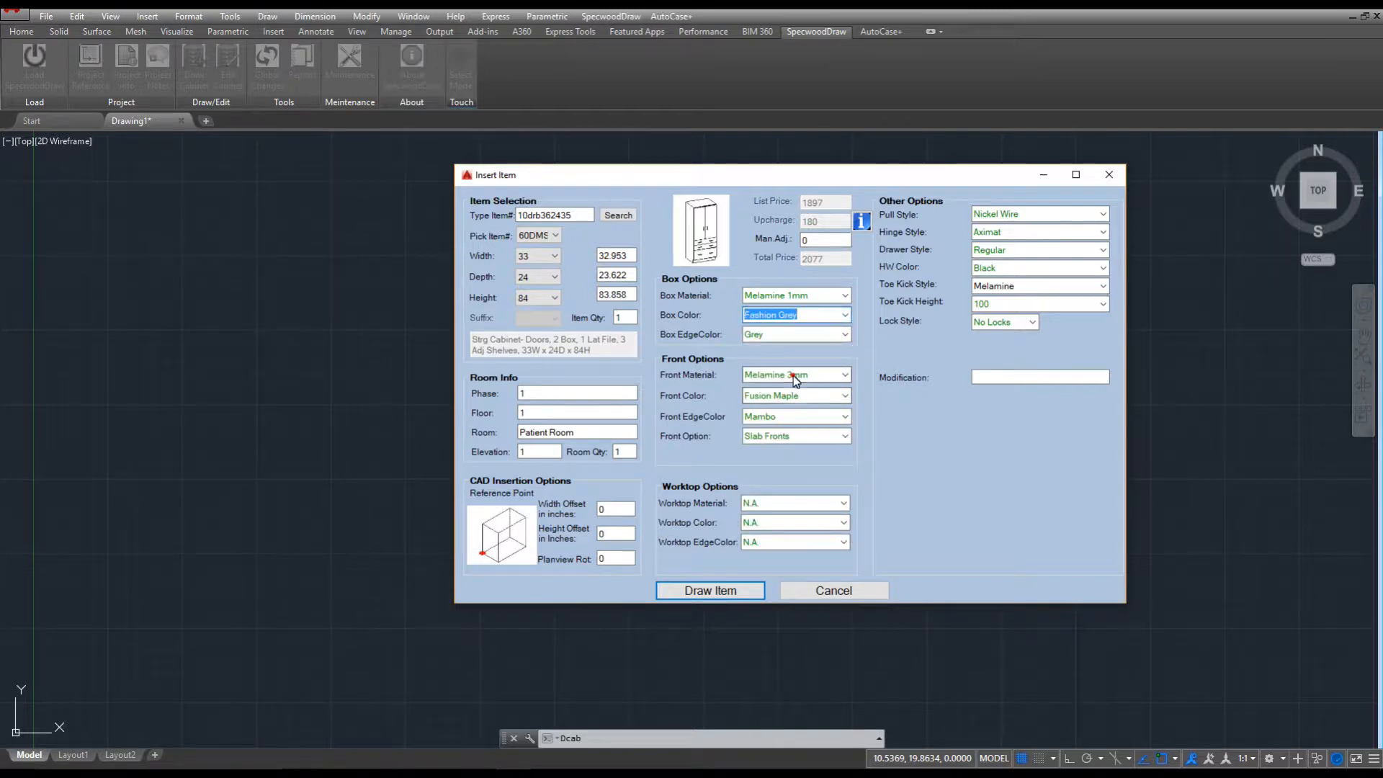
pyautogui.click(792, 375)
# Try HPL 1mm BR-6-1T BRECCIA fronts, reset by re-picking height 84, and draw the cabinet.
pyautogui.click(845, 375)
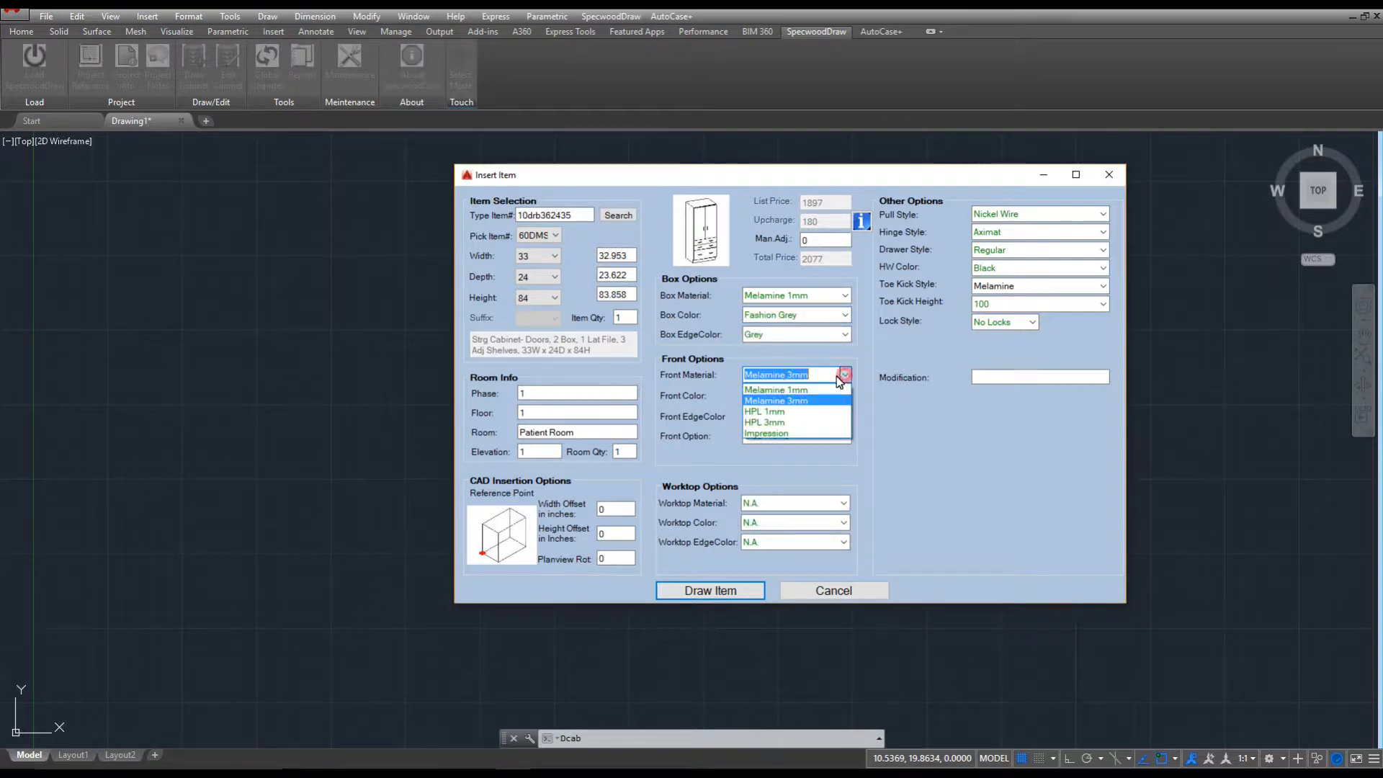
pyautogui.click(788, 415)
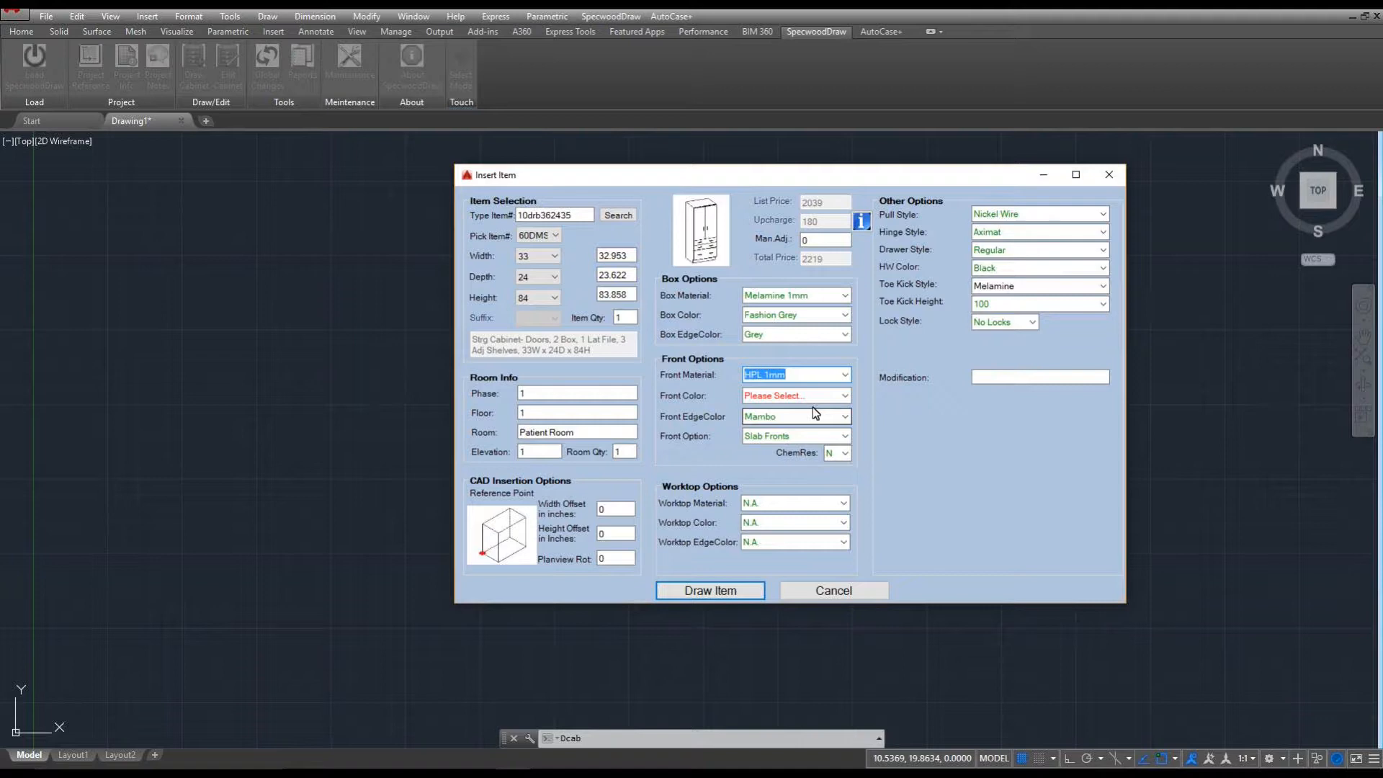
pyautogui.click(845, 395)
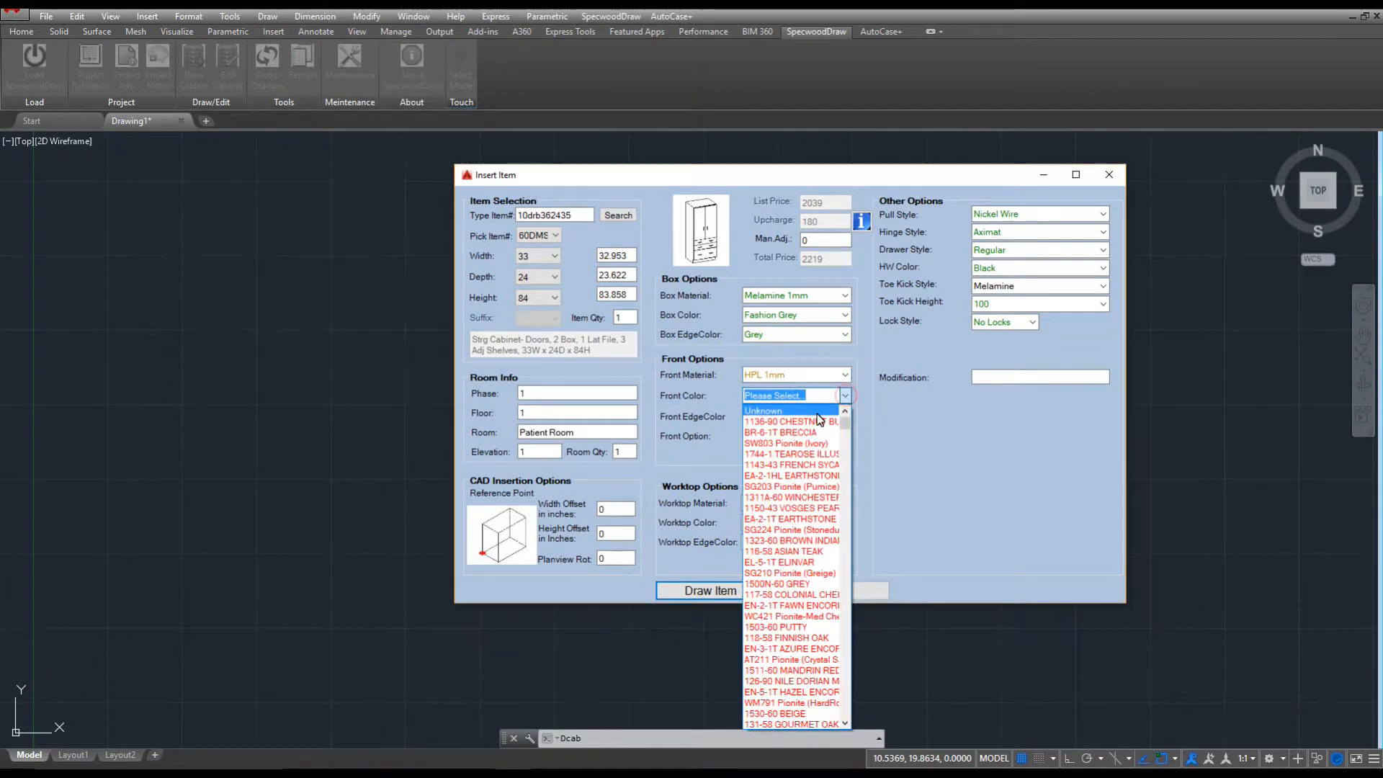
pyautogui.click(809, 431)
pyautogui.click(793, 417)
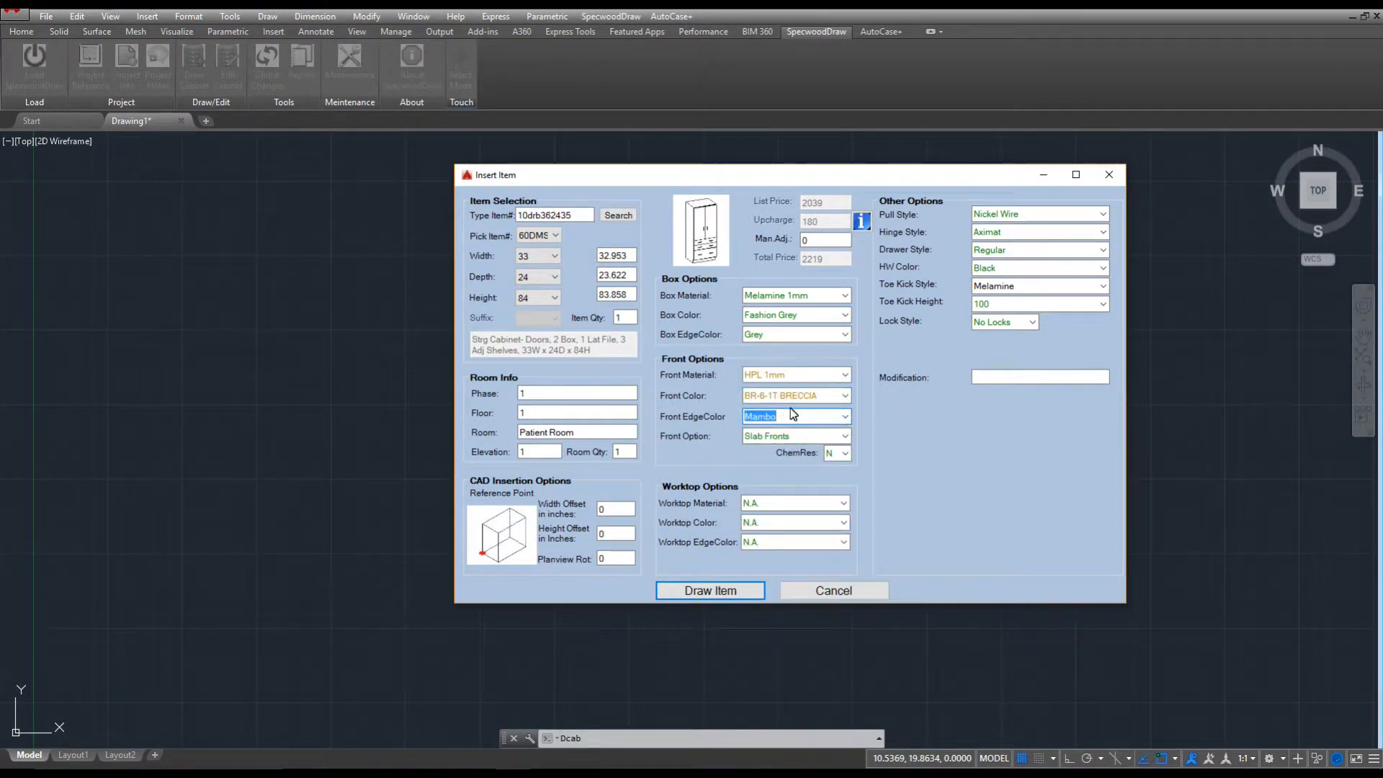
pyautogui.click(554, 300)
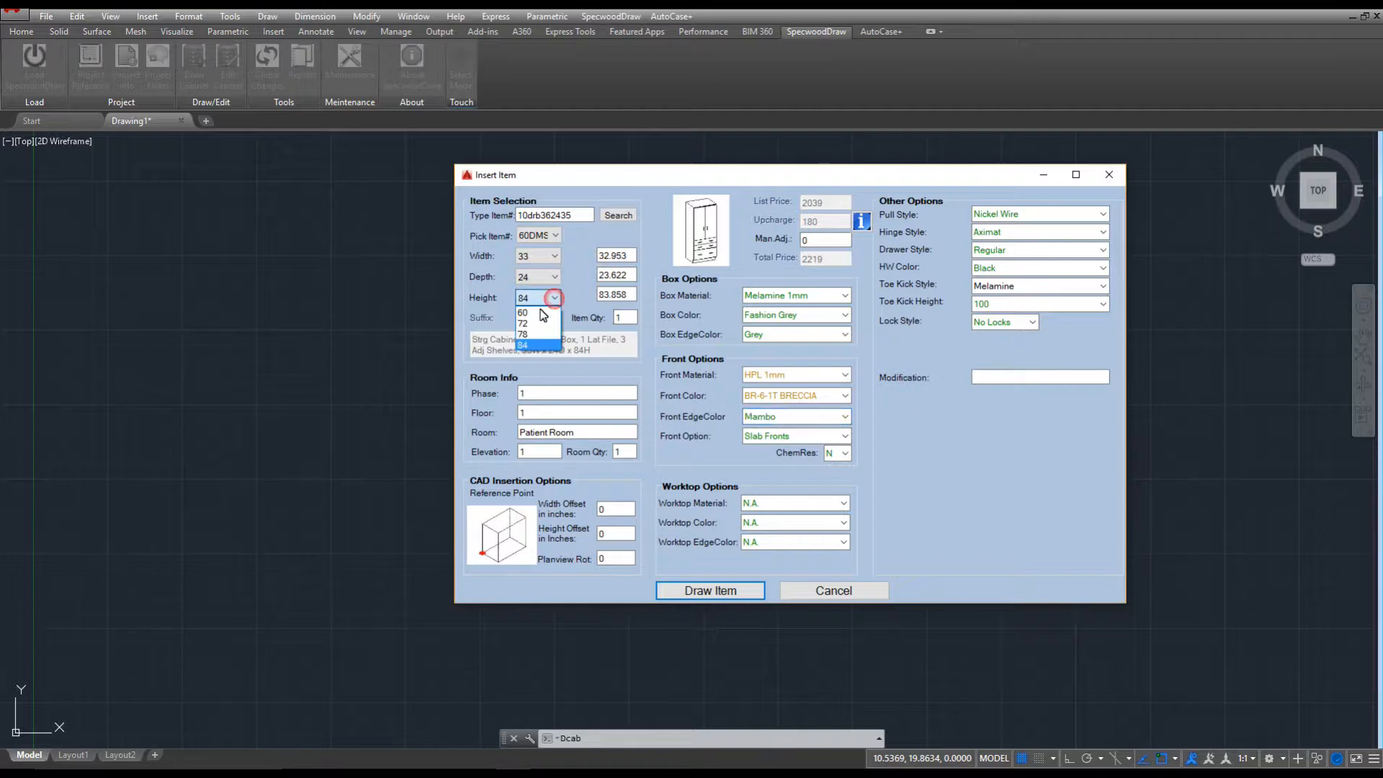
pyautogui.click(532, 347)
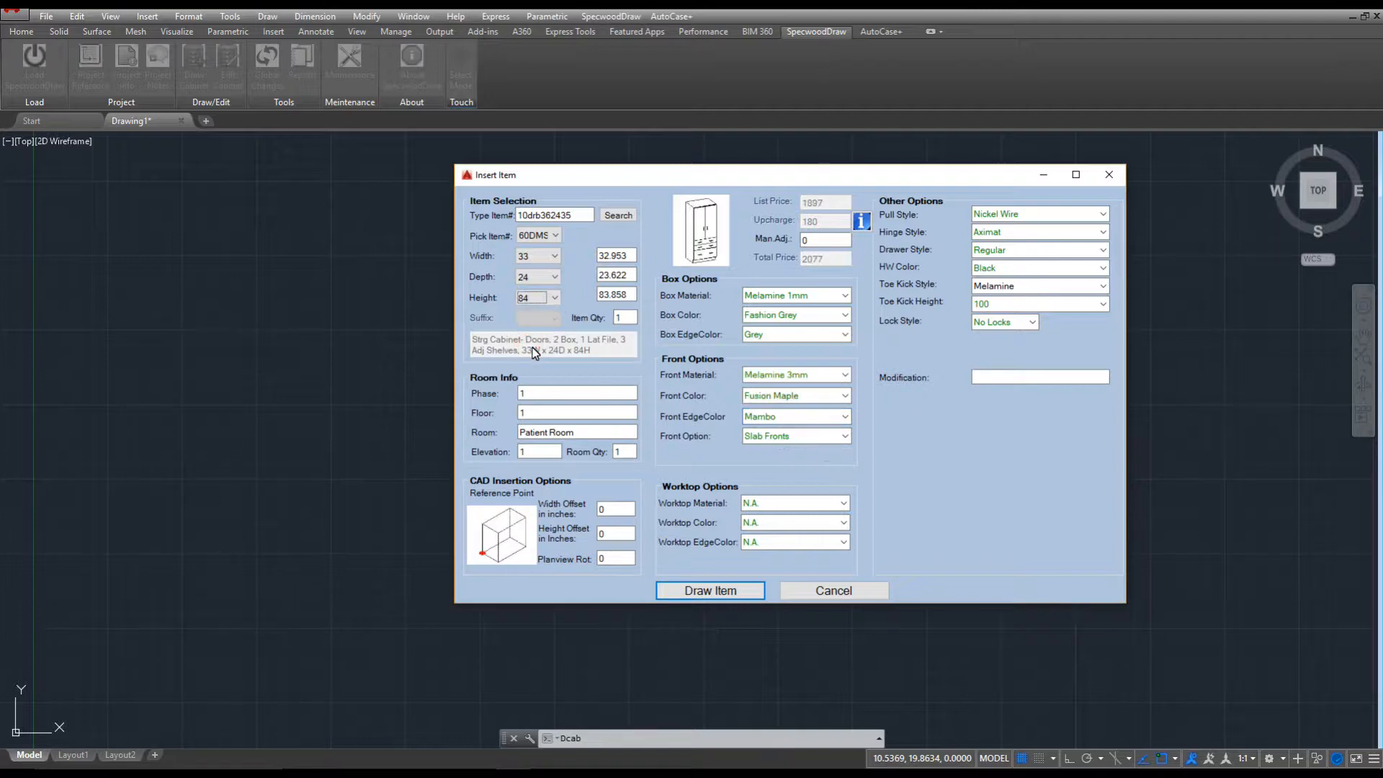
pyautogui.click(716, 591)
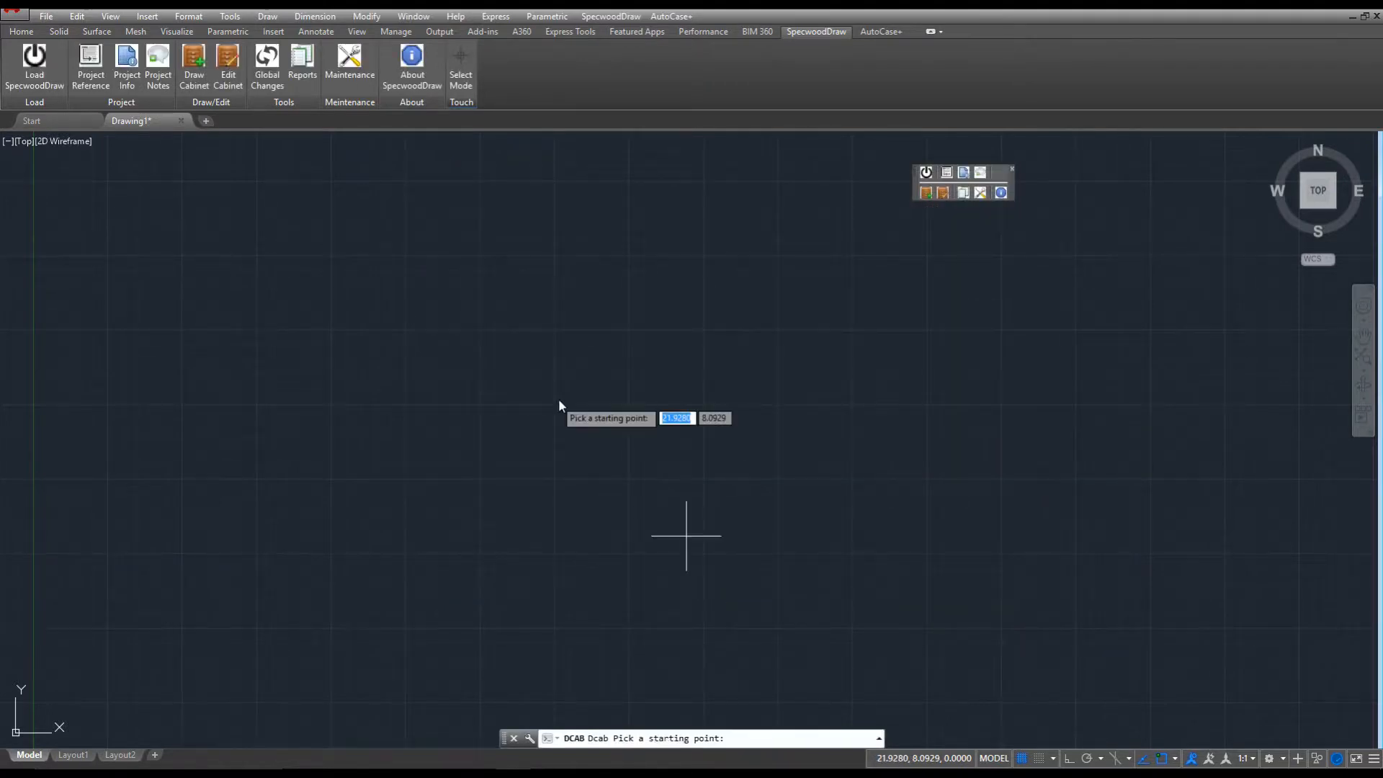
# Place the 60DMS cabinet and view it from Top, SW Isometric and SE Isometric.
pyautogui.click(479, 338)
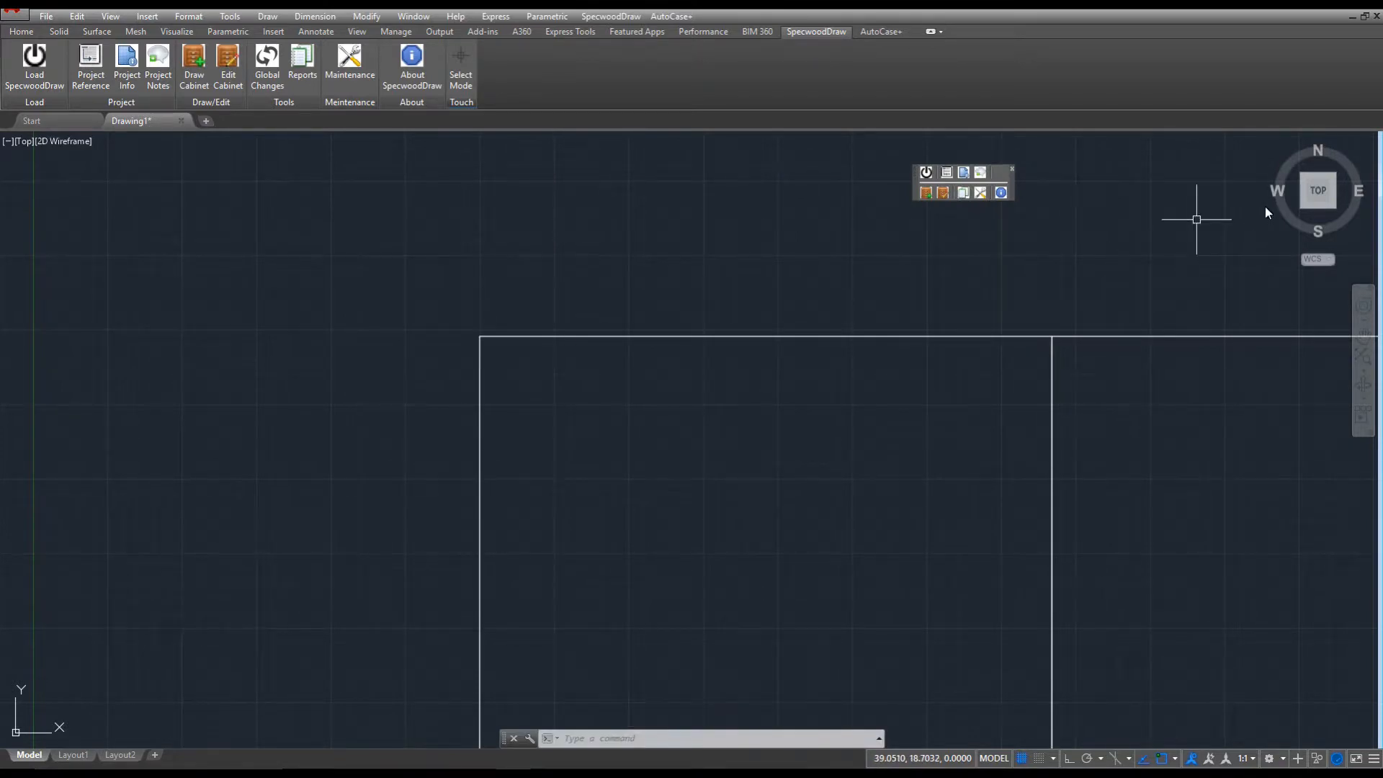
pyautogui.click(1320, 191)
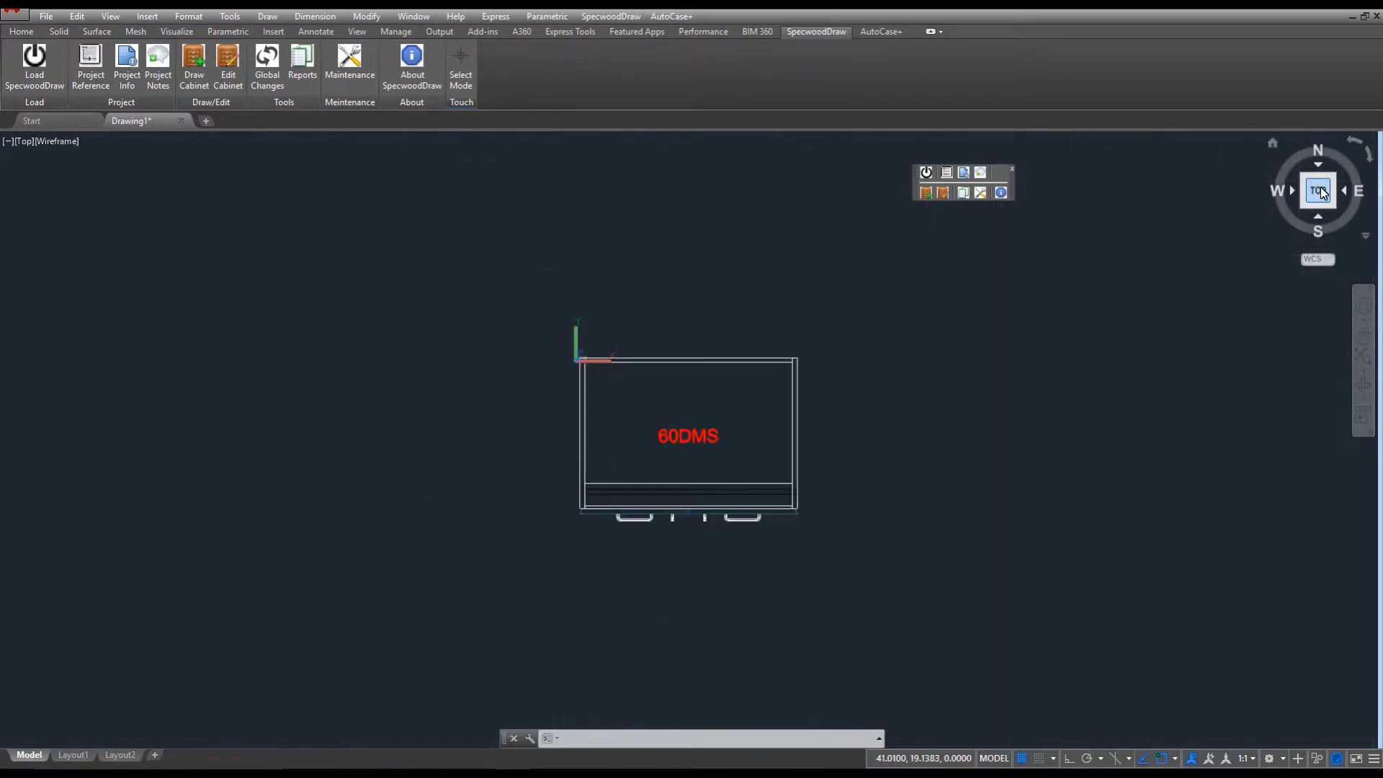
pyautogui.click(1303, 205)
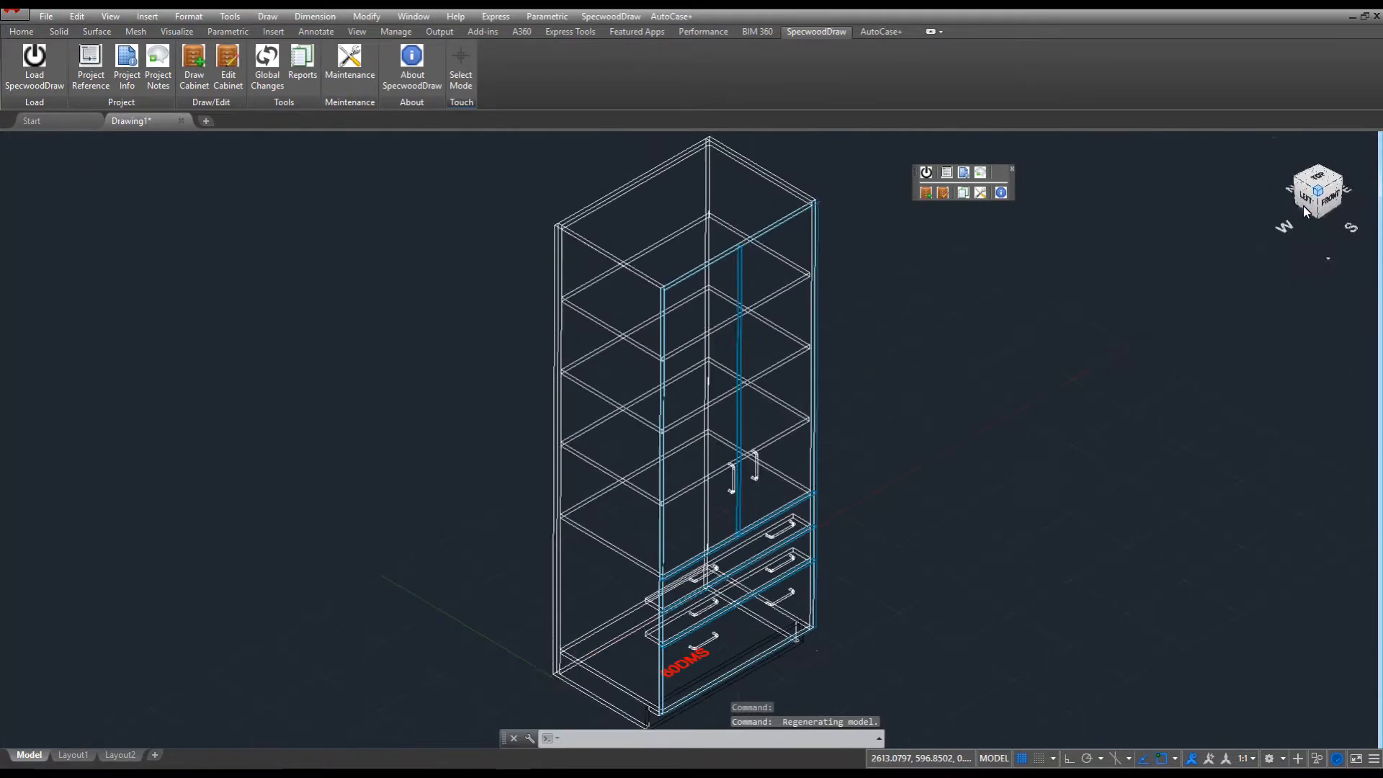
pyautogui.click(1339, 180)
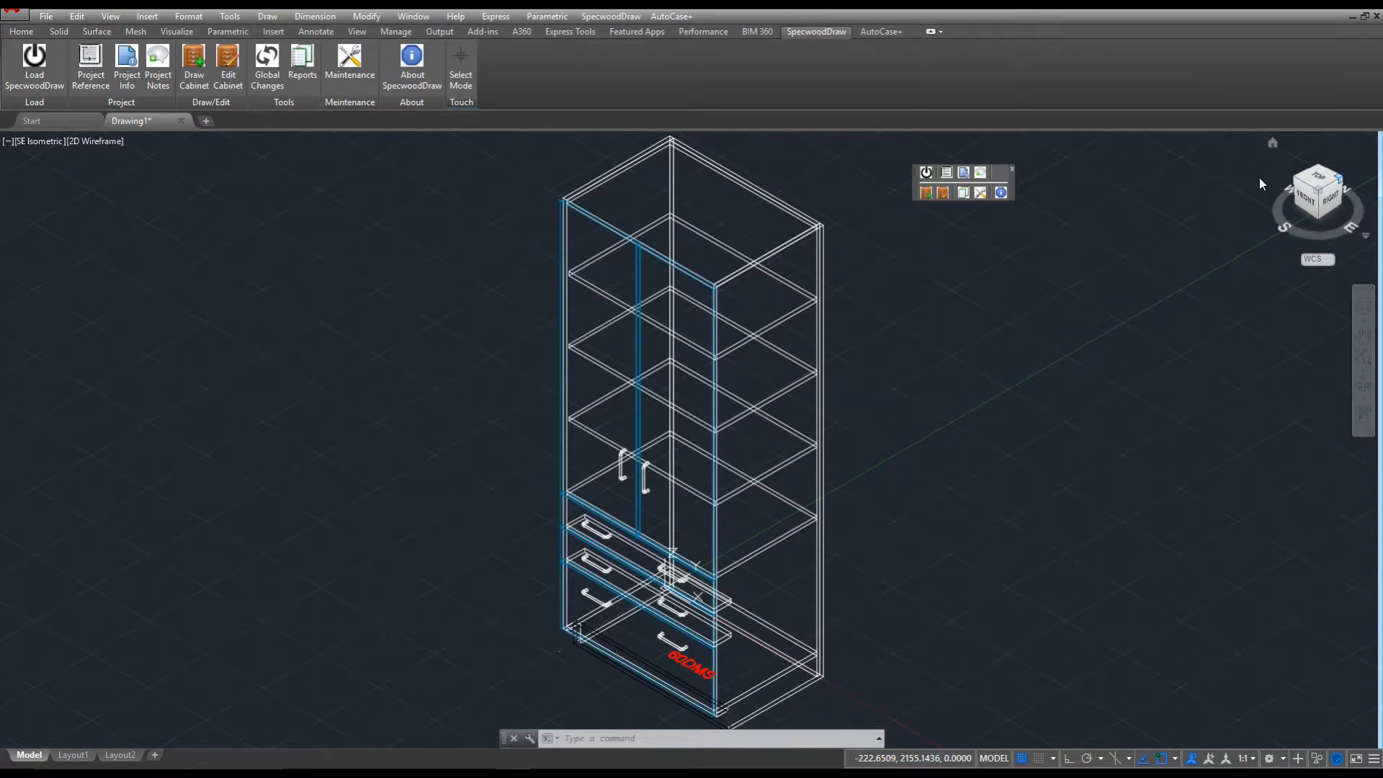
# Insert a 10FQQ pedestal, 36x24x29, beside the 60DMS tall cabinet.
pyautogui.click(191, 69)
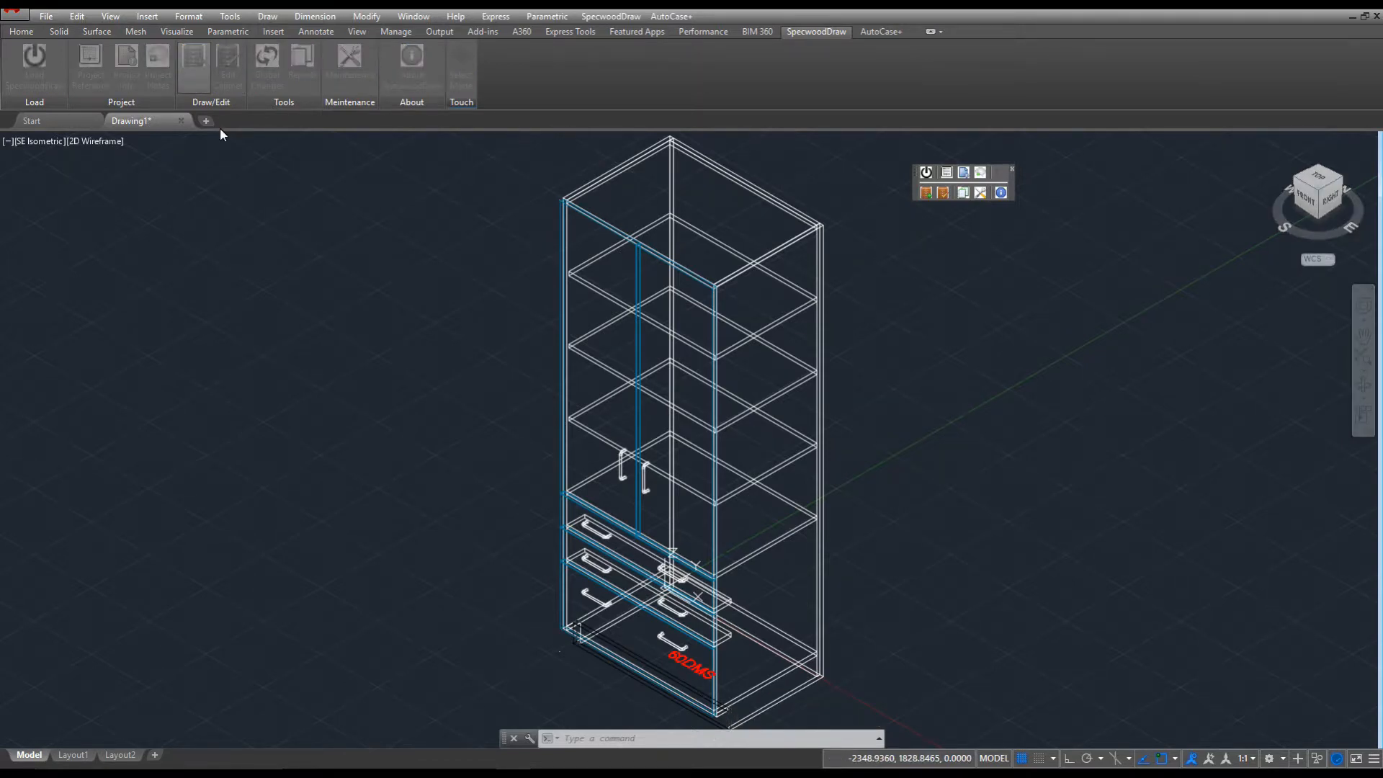
pyautogui.write('10fq')
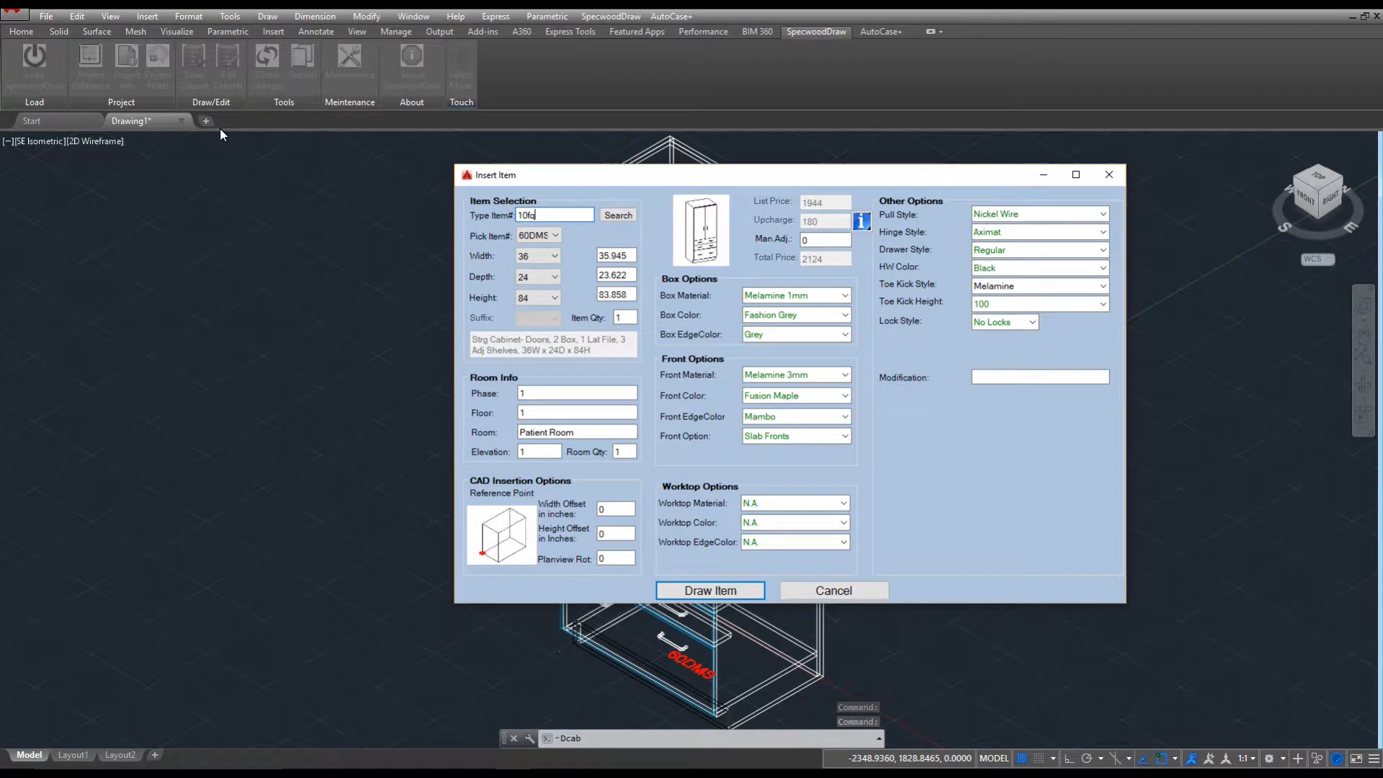
pyautogui.write('q362429')
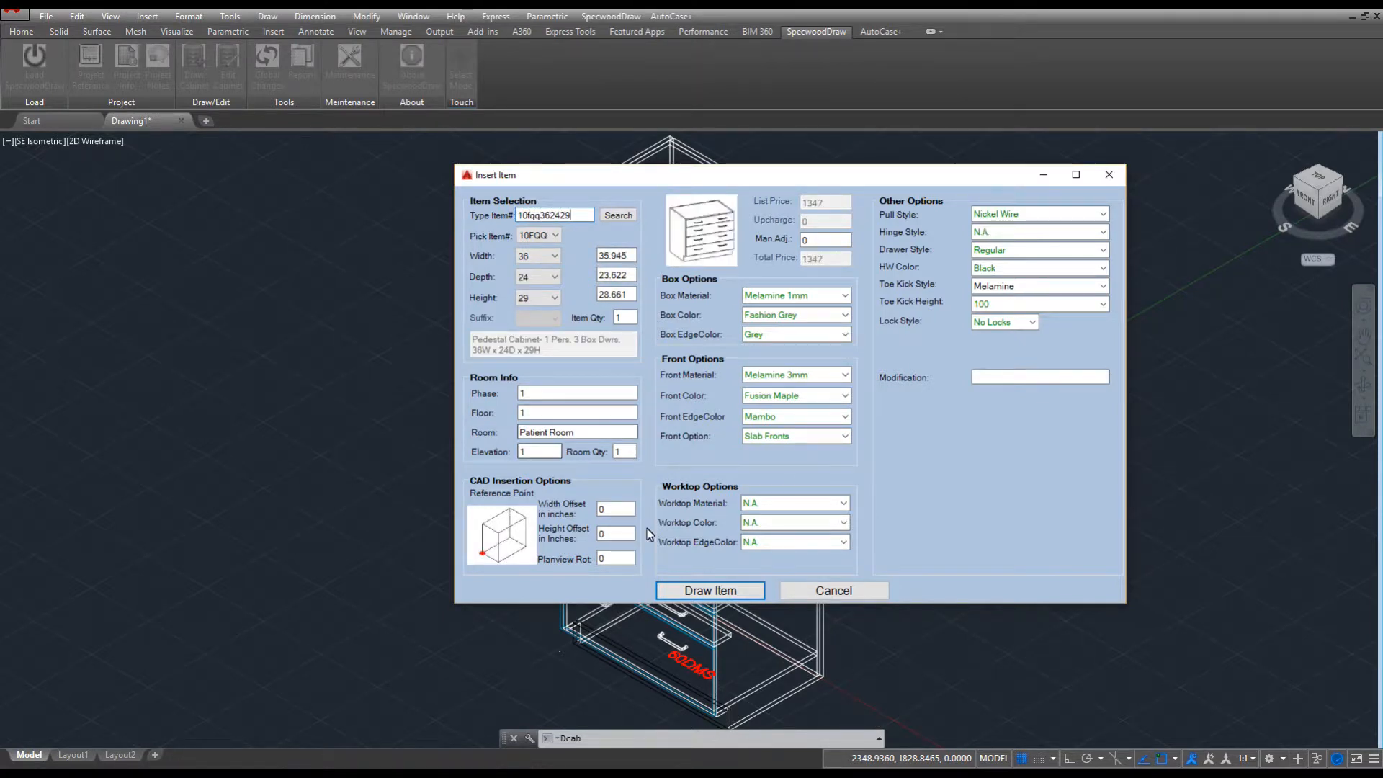
pyautogui.click(710, 590)
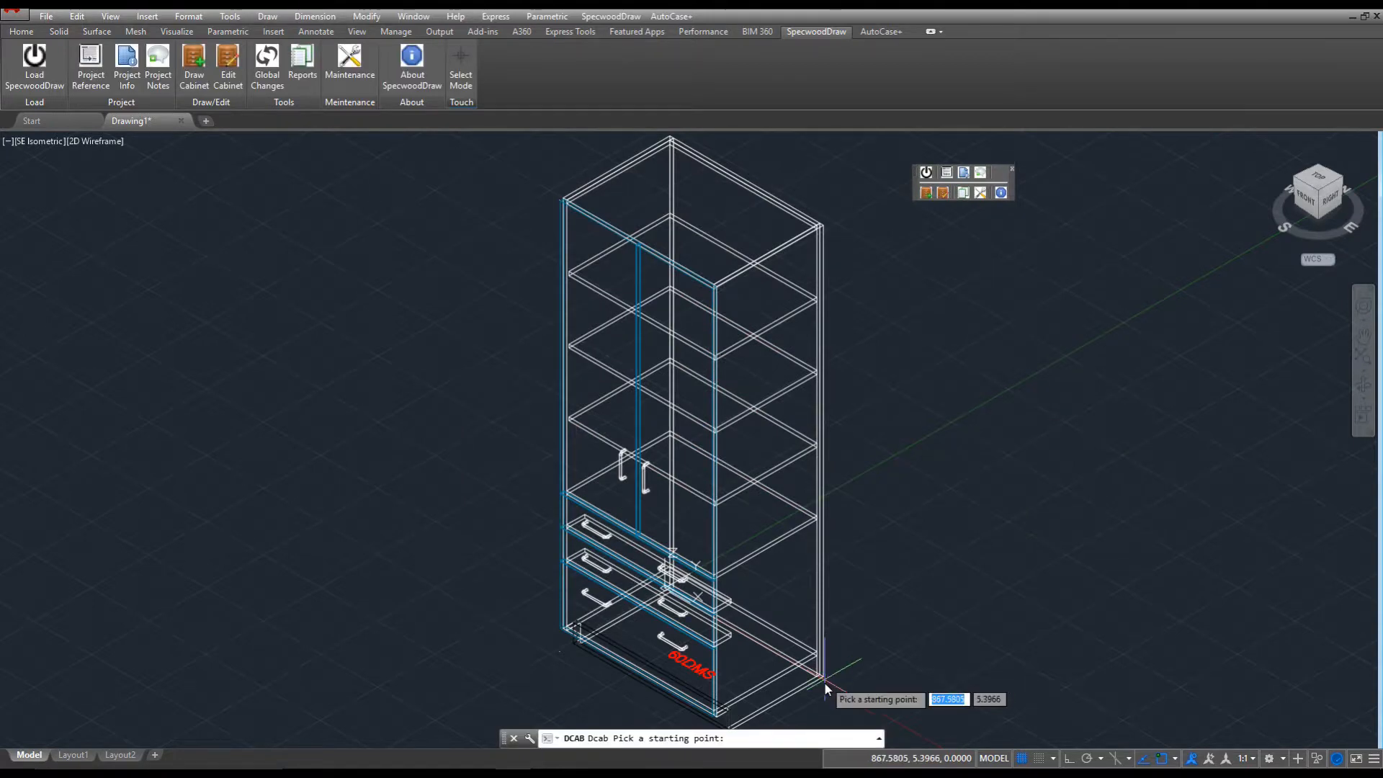
pyautogui.click(827, 681)
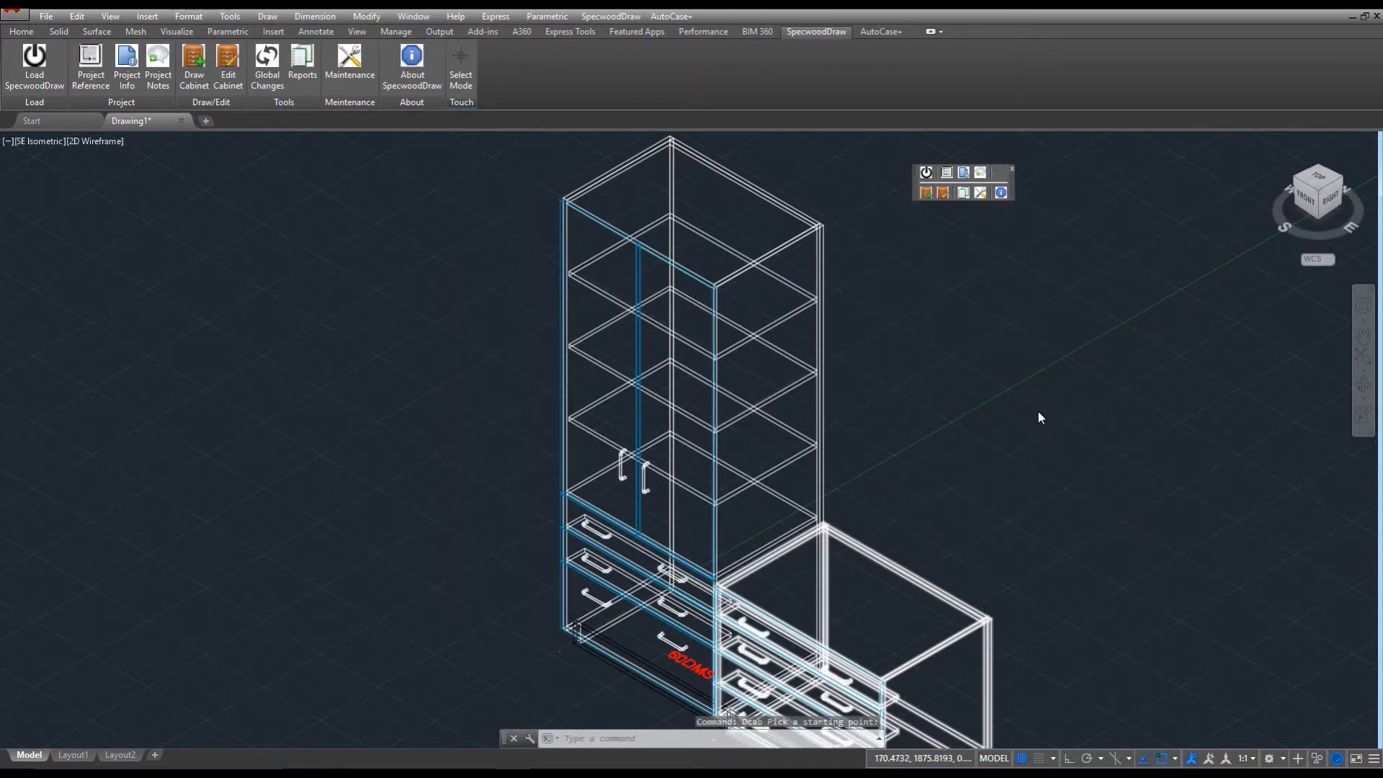
pyautogui.scroll(-8, 1039, 418)
pyautogui.scroll(8, 1039, 414)
pyautogui.moveTo(1039, 418); pyautogui.dragTo(667, 317, button='middle')
pyautogui.scroll(-3, 655, 264)
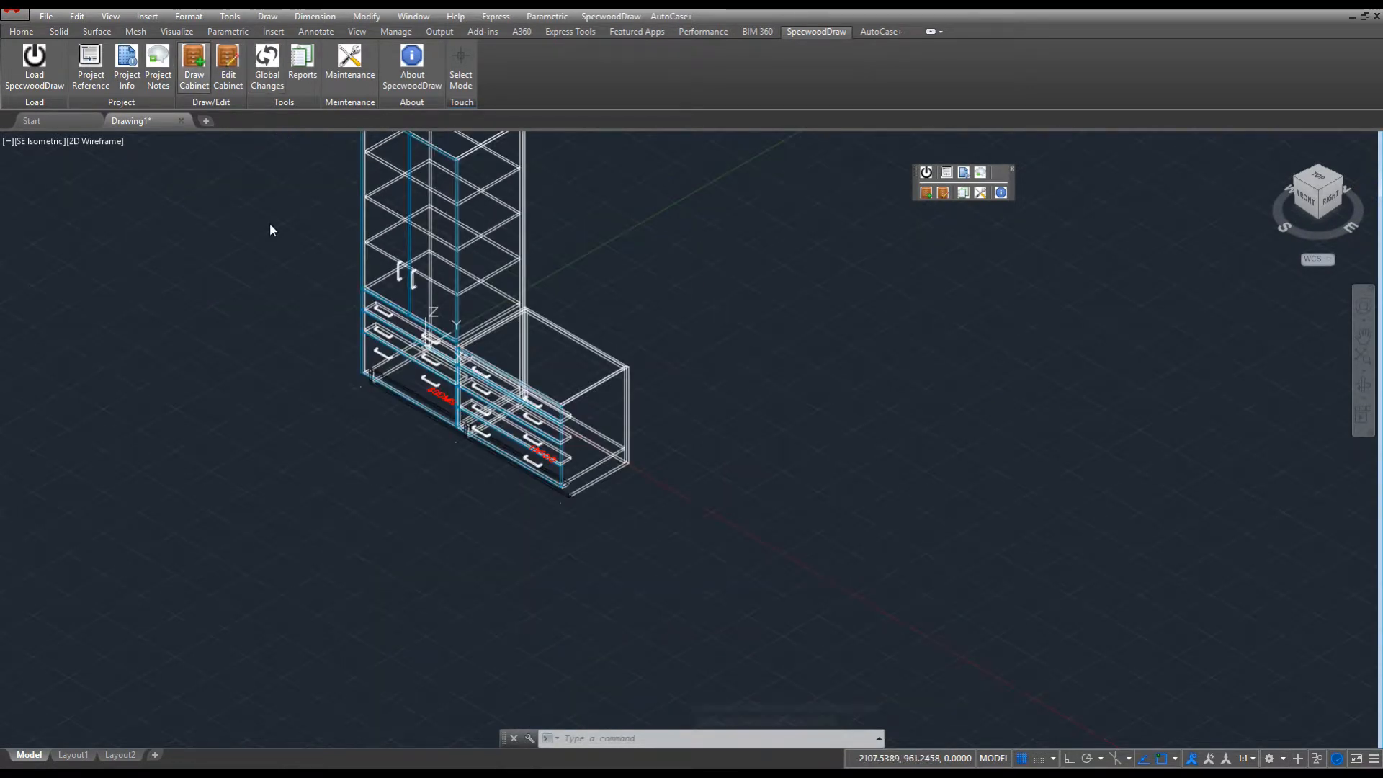
# Insert a 10DRB door pedestal at the end of the cabinet run.
pyautogui.press('Return')
pyautogui.write('10drb')
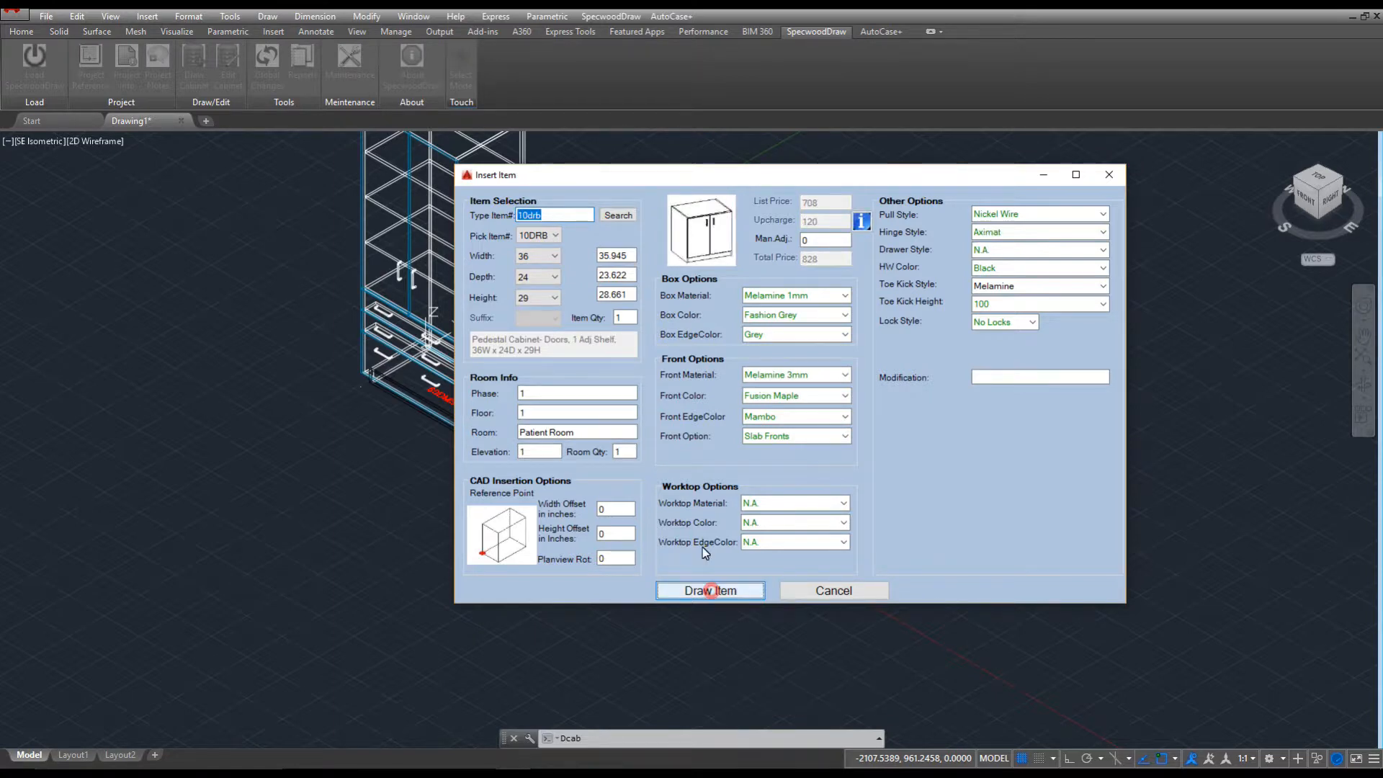
pyautogui.click(702, 590)
pyautogui.click(627, 470)
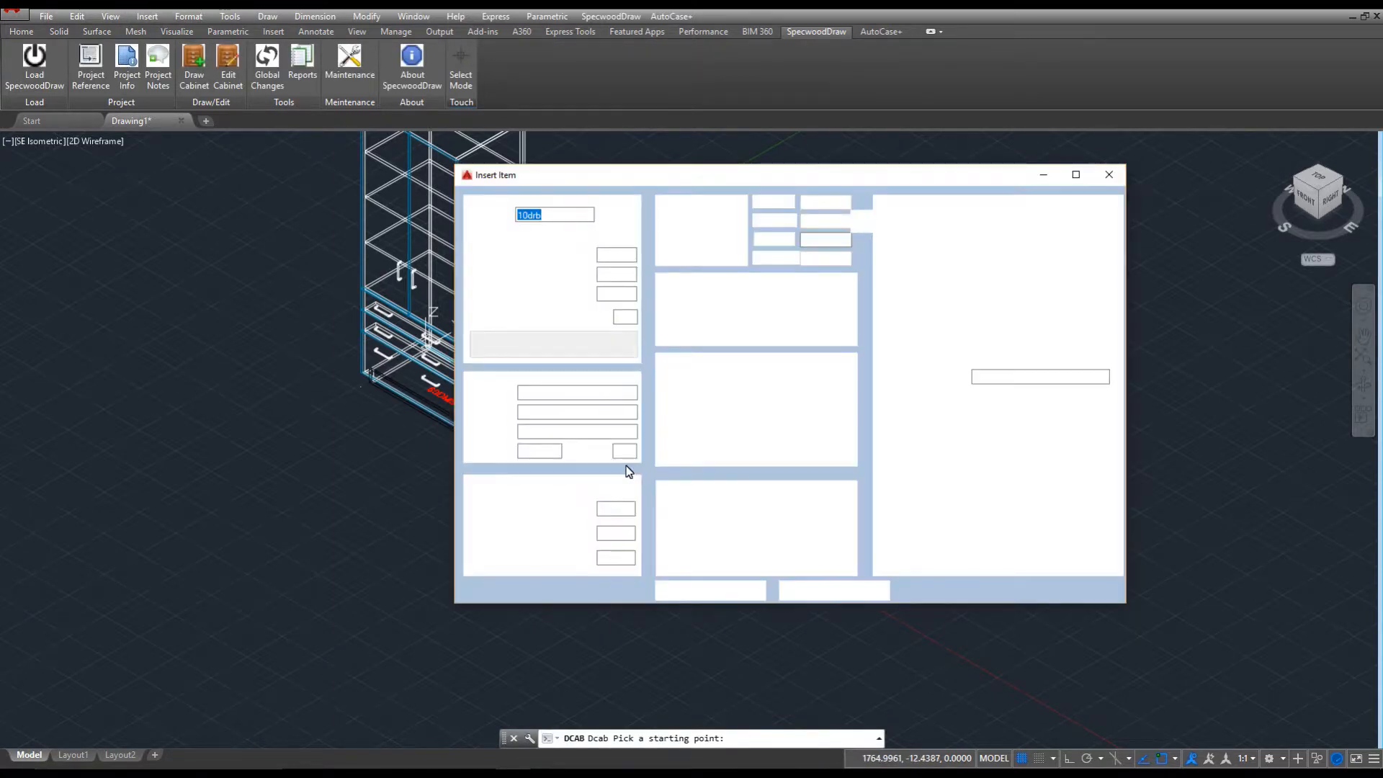
pyautogui.click(193, 81)
# Measure the pedestal span and place a 72W x 25D 70WKT worksurface at the cabinets' corner.
pyautogui.write('70wkt')
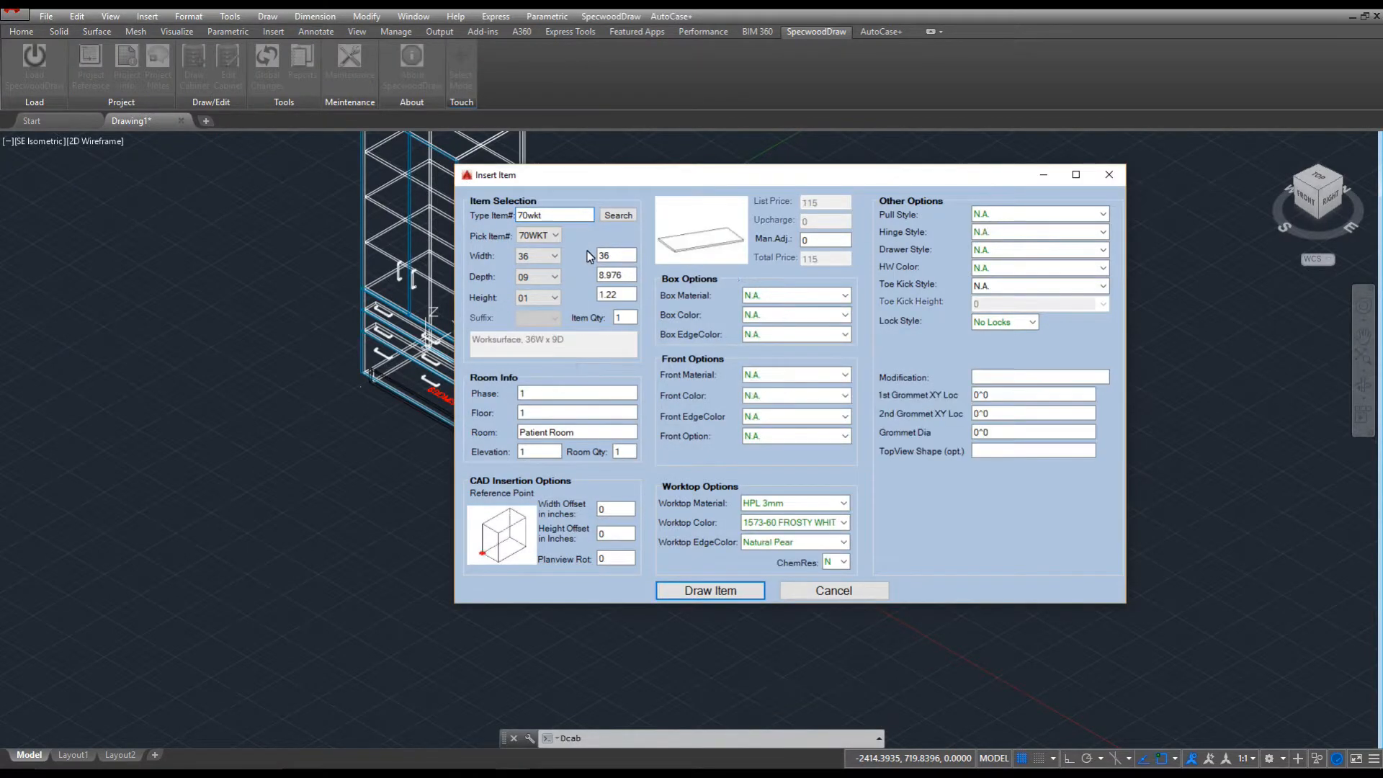
pyautogui.press('Return')
pyautogui.scroll(3, 535, 310)
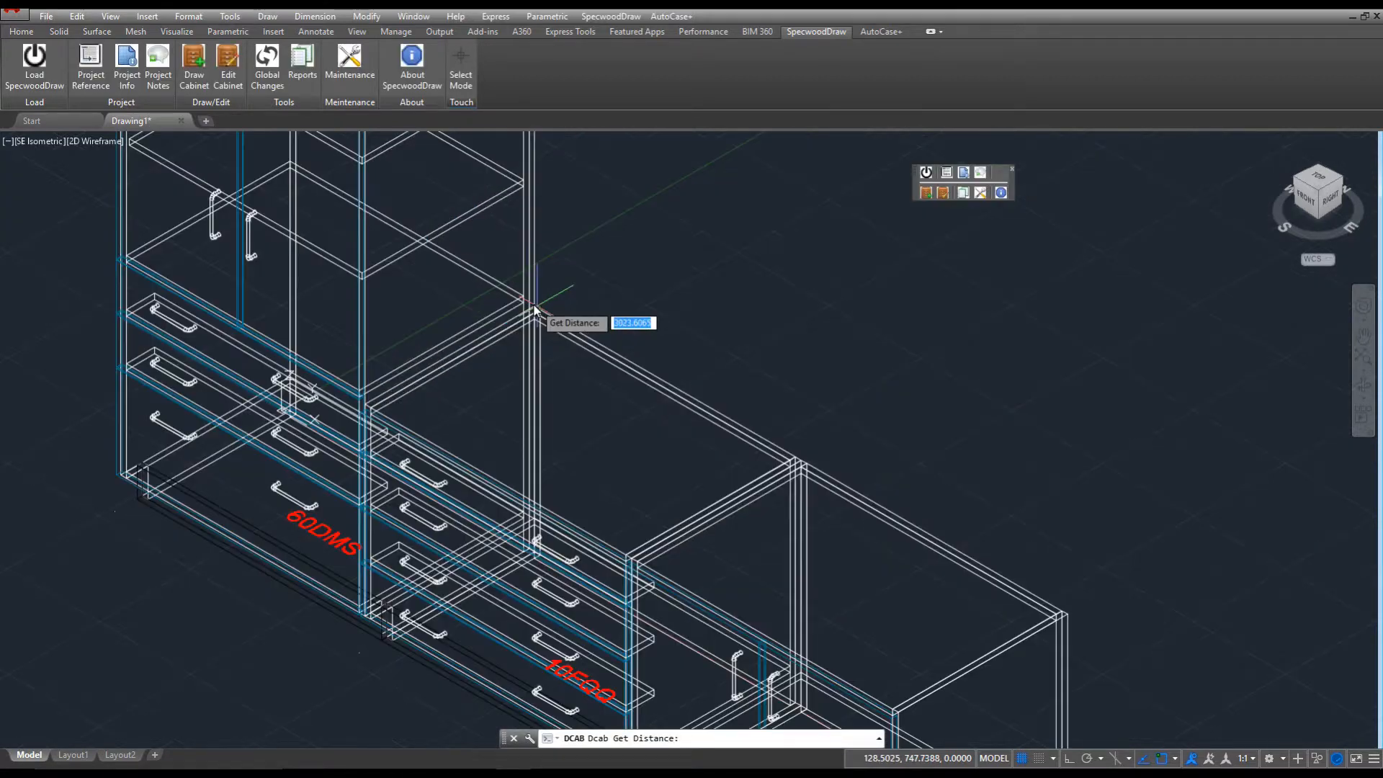
pyautogui.click(534, 310)
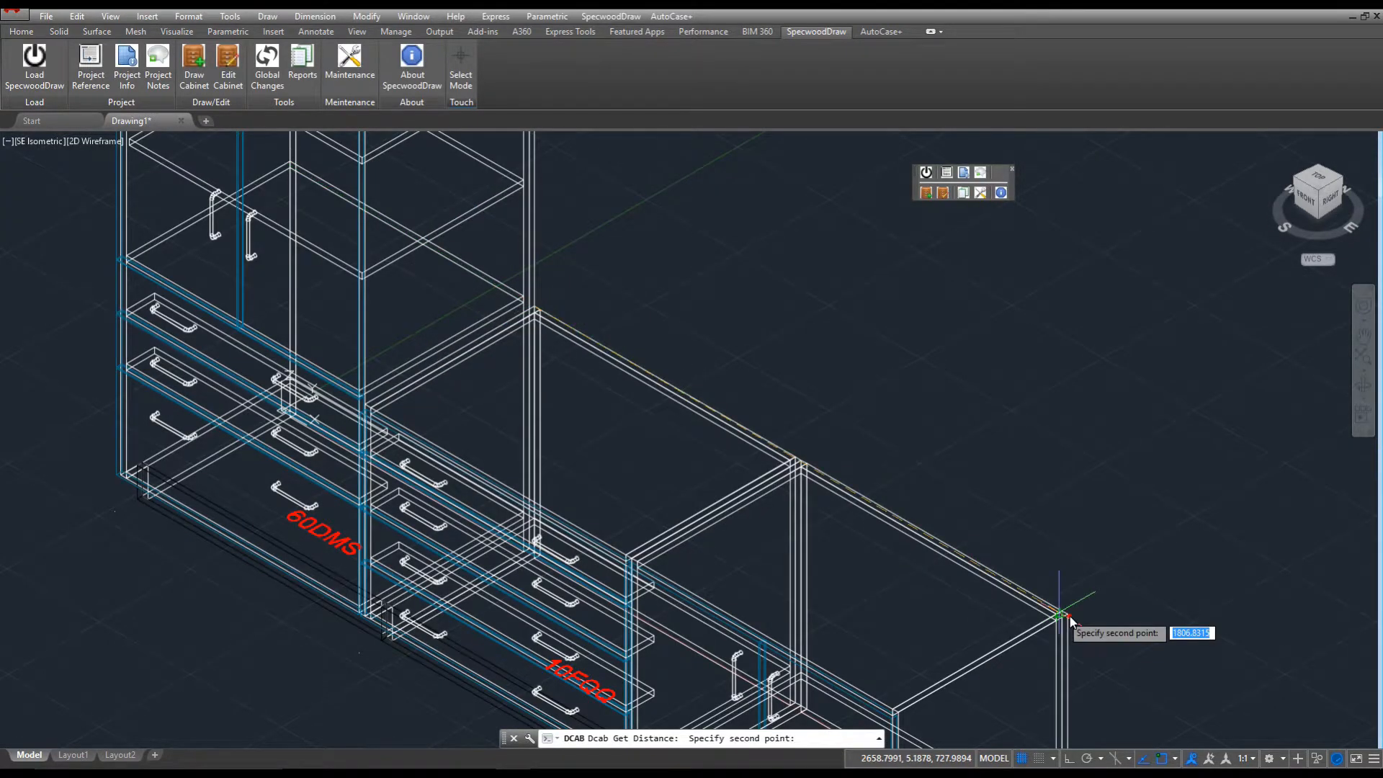
pyautogui.click(1069, 617)
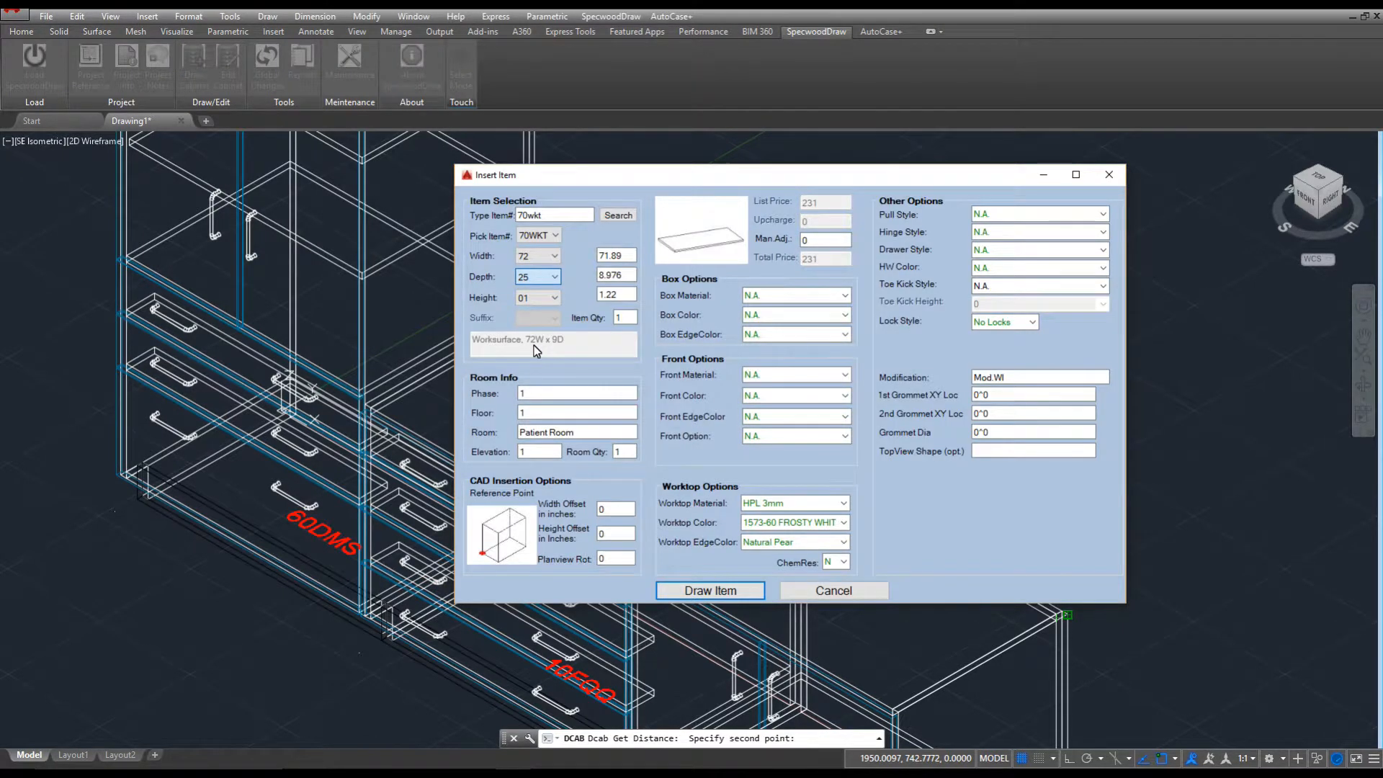
pyautogui.click(603, 257)
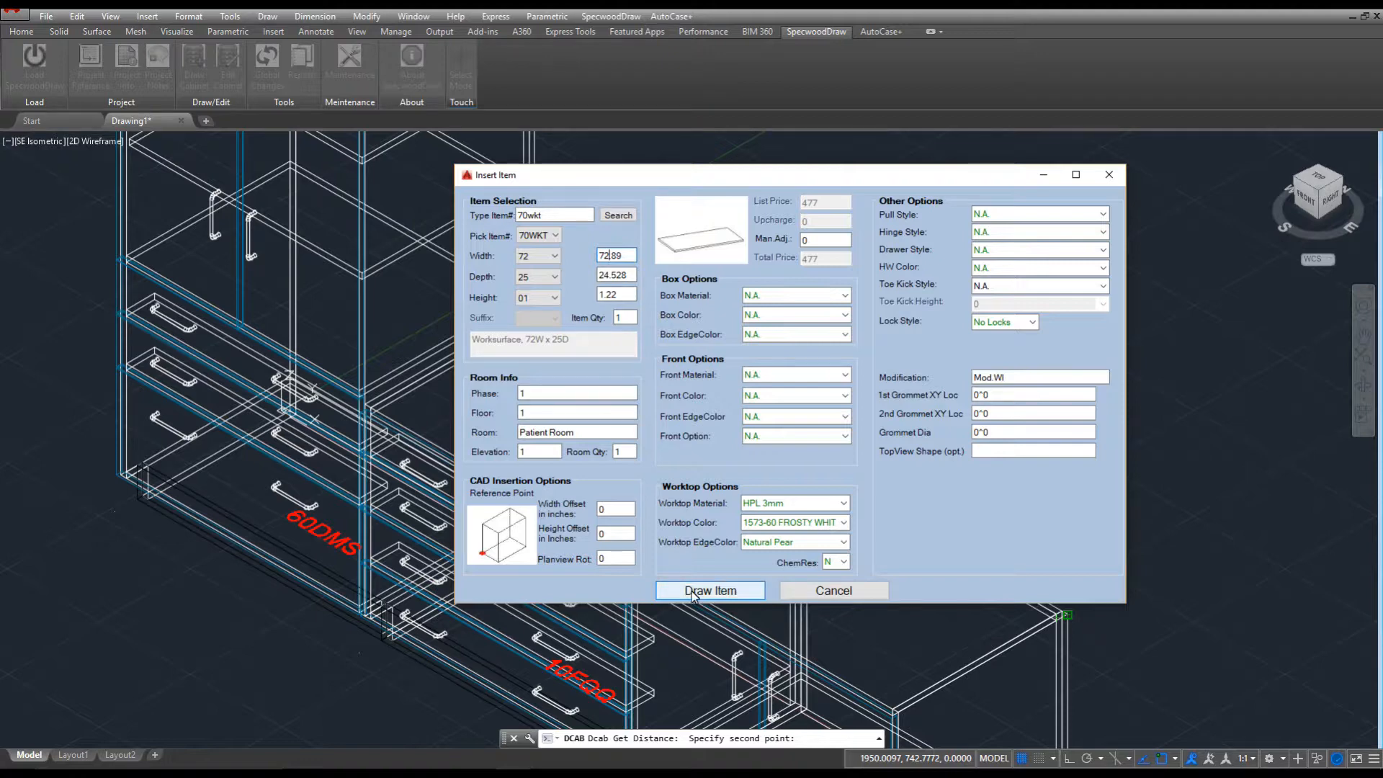
pyautogui.click(693, 593)
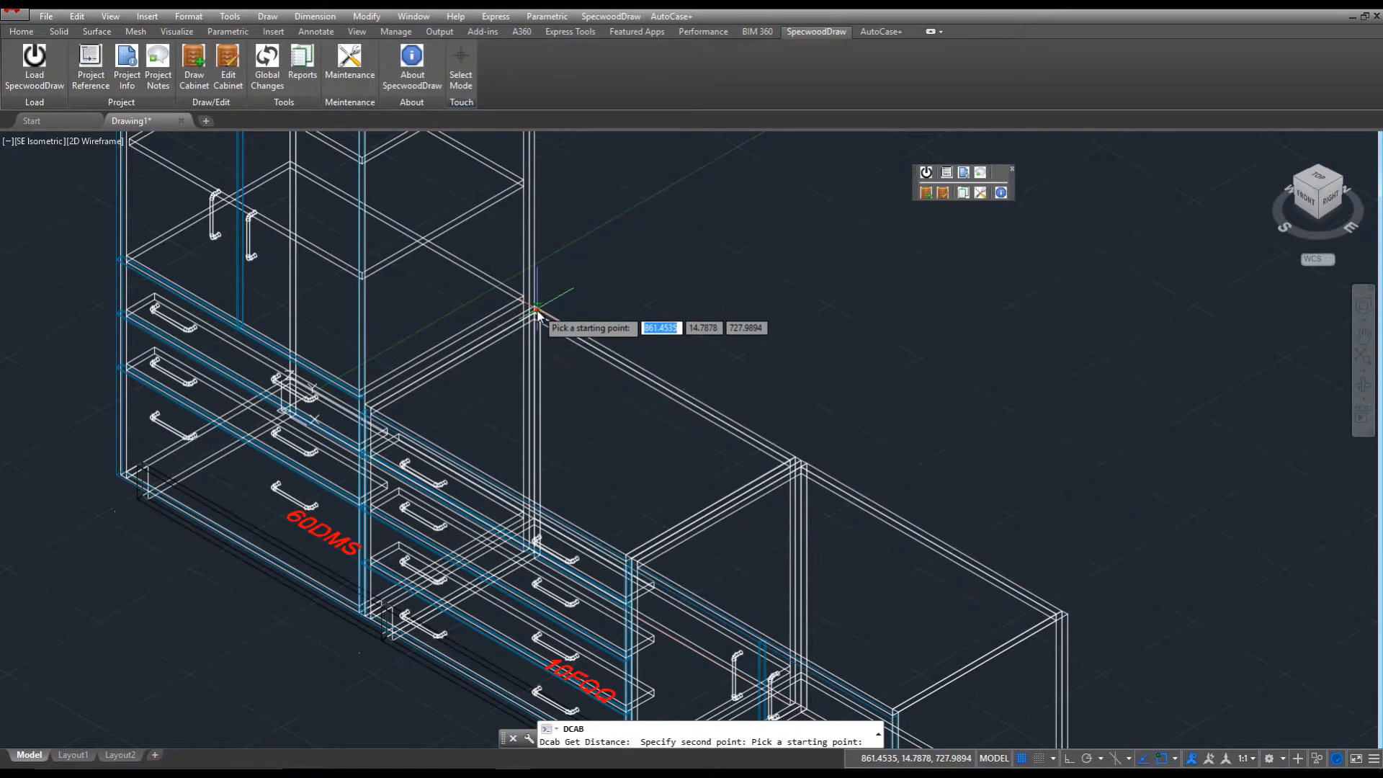
pyautogui.click(536, 311)
pyautogui.click(694, 592)
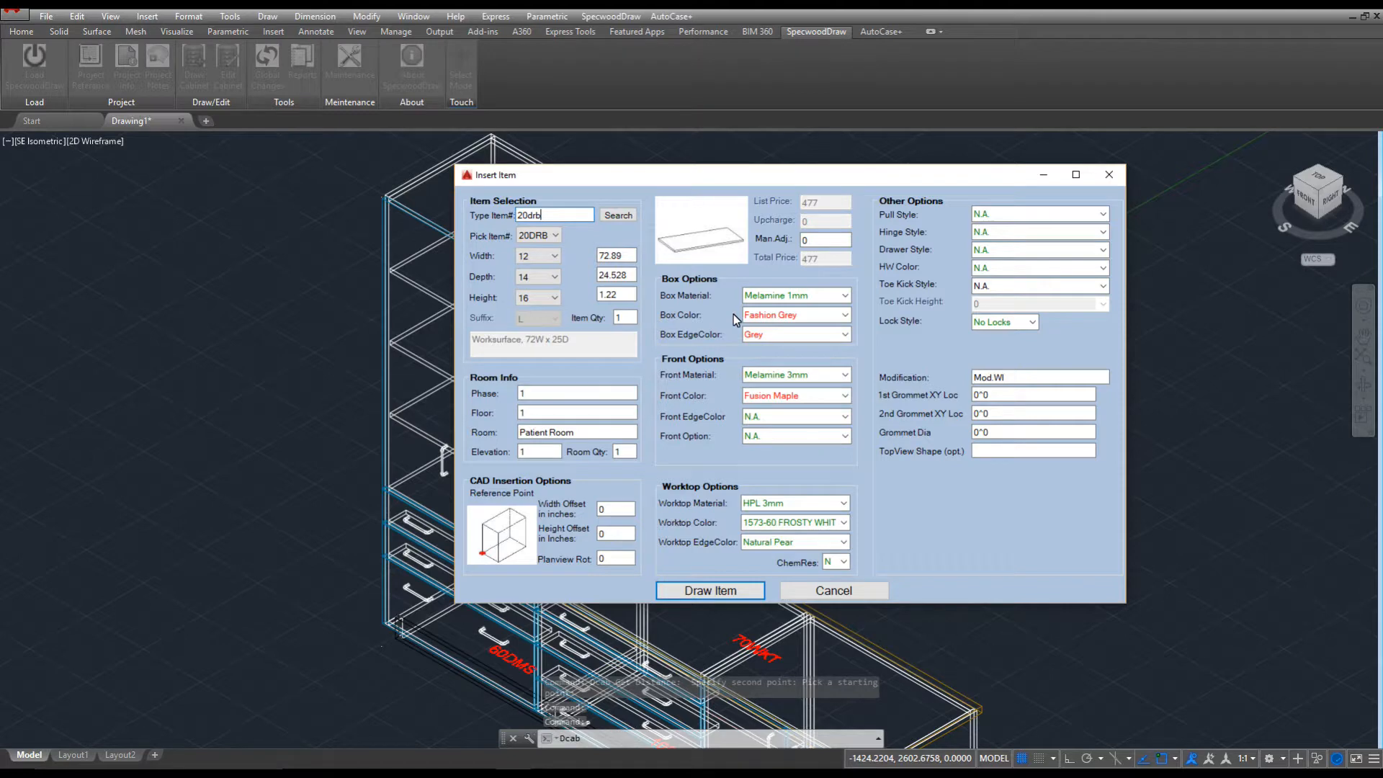
# Draw the 20DRB361430 36-inch wall cabinet, then start the next wall cabinet at its corner.
pyautogui.write('361430')
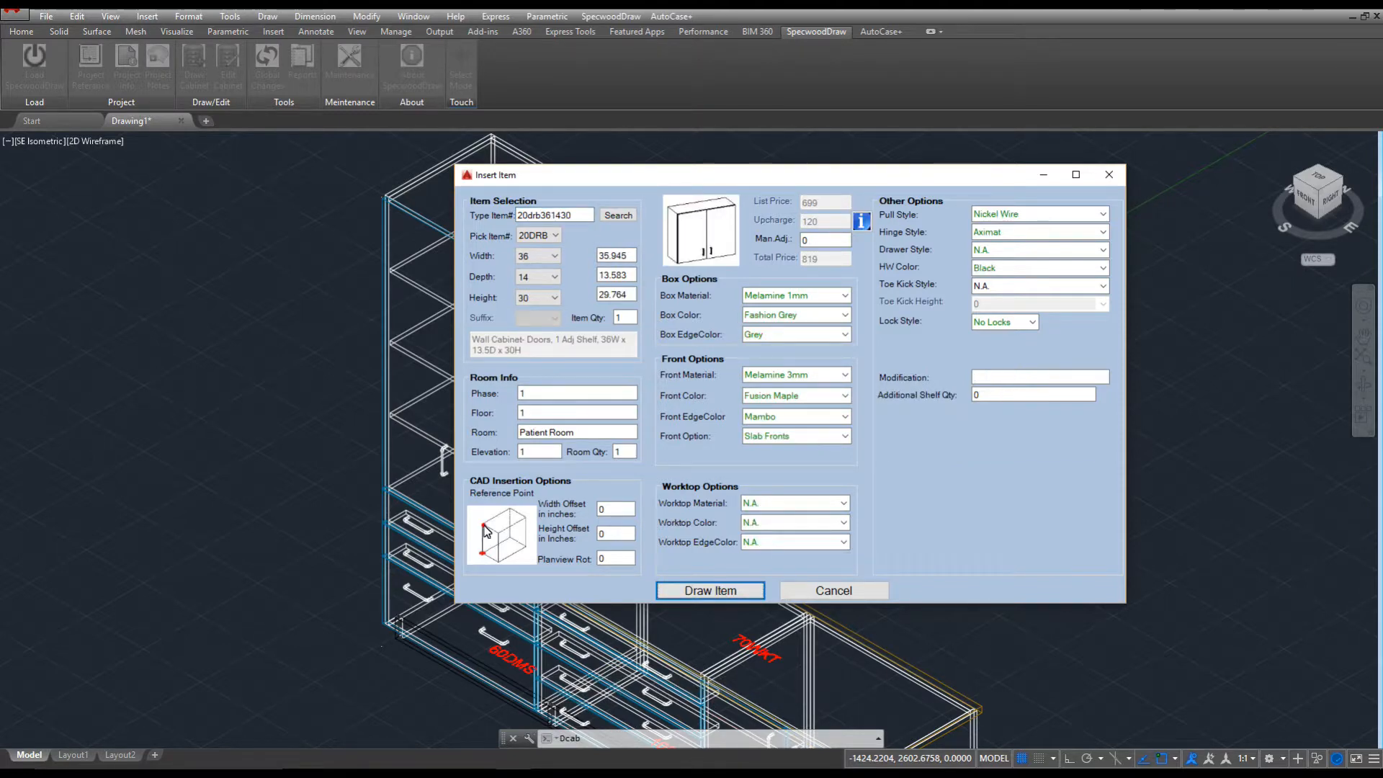
pyautogui.click(709, 590)
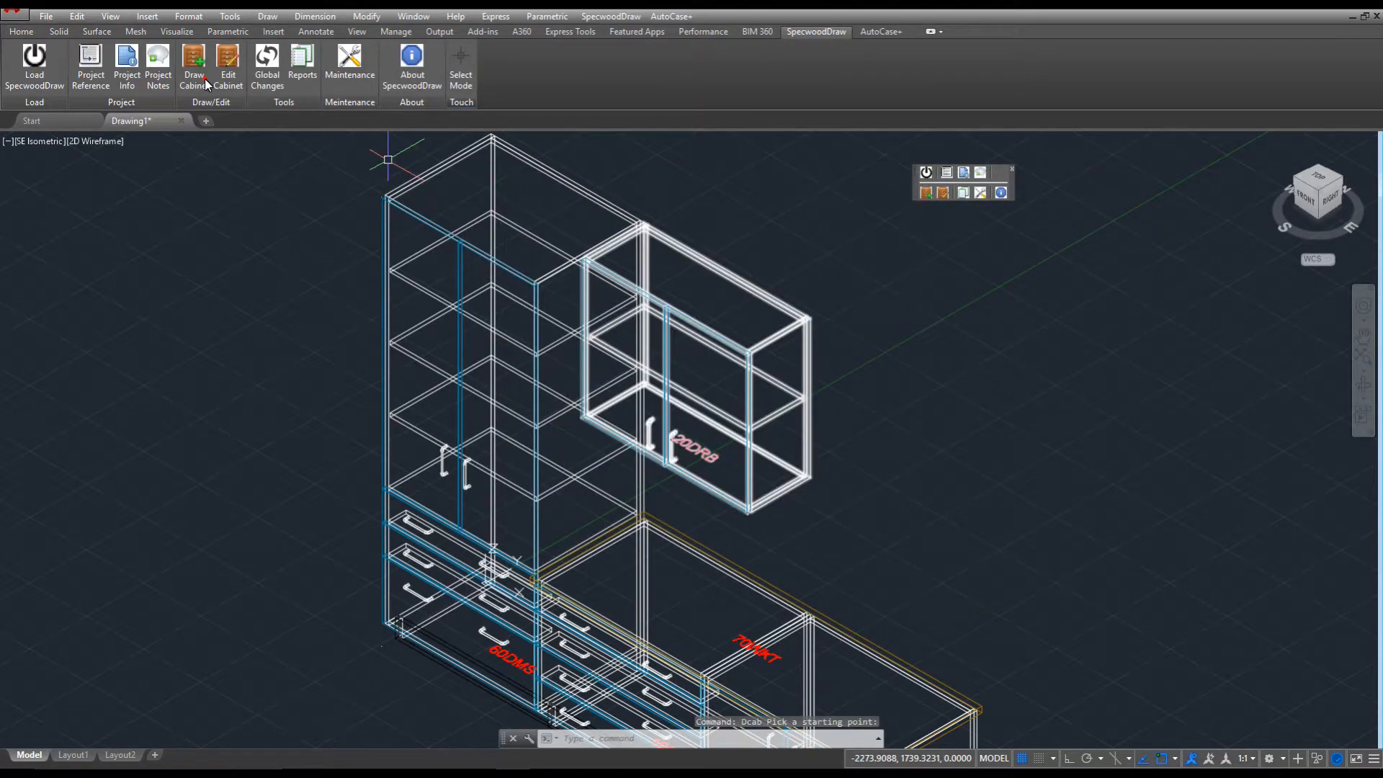
pyautogui.click(205, 80)
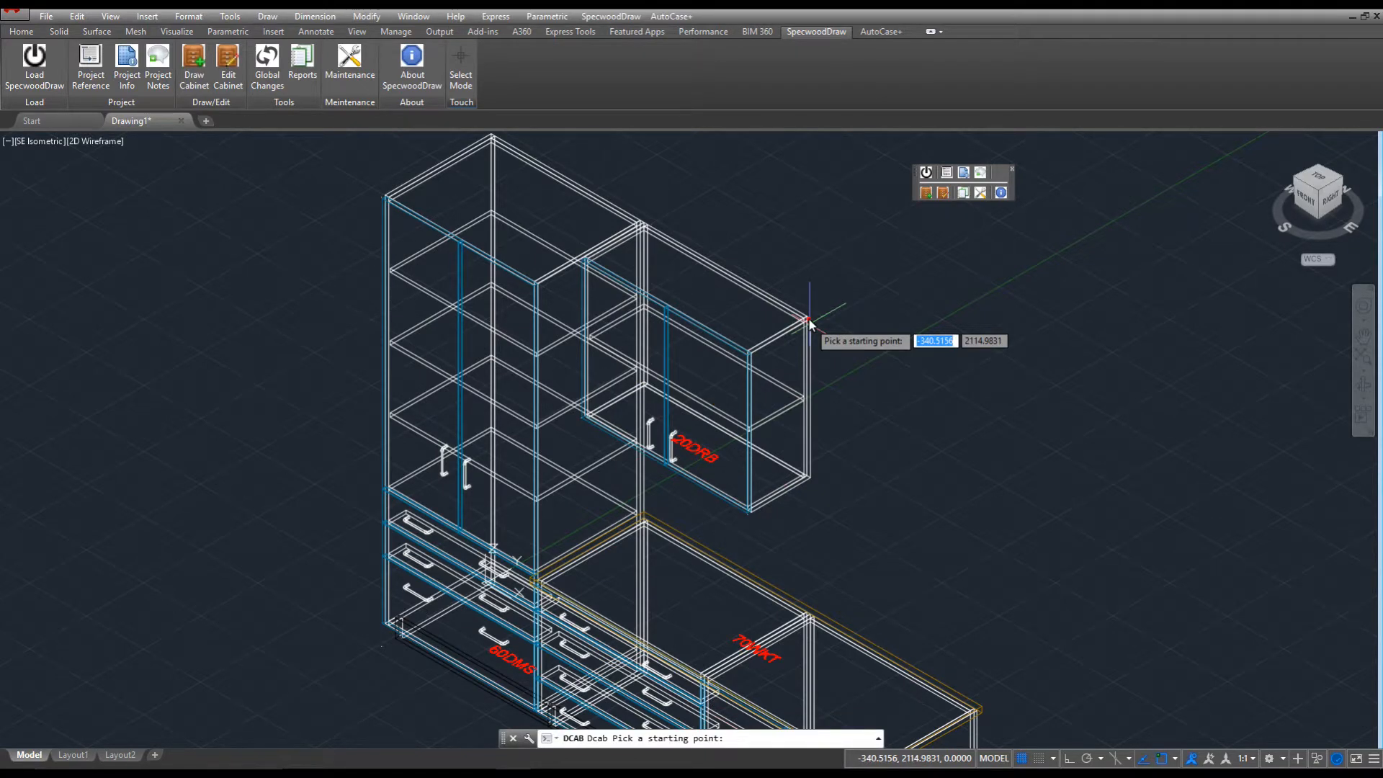
pyautogui.click(808, 320)
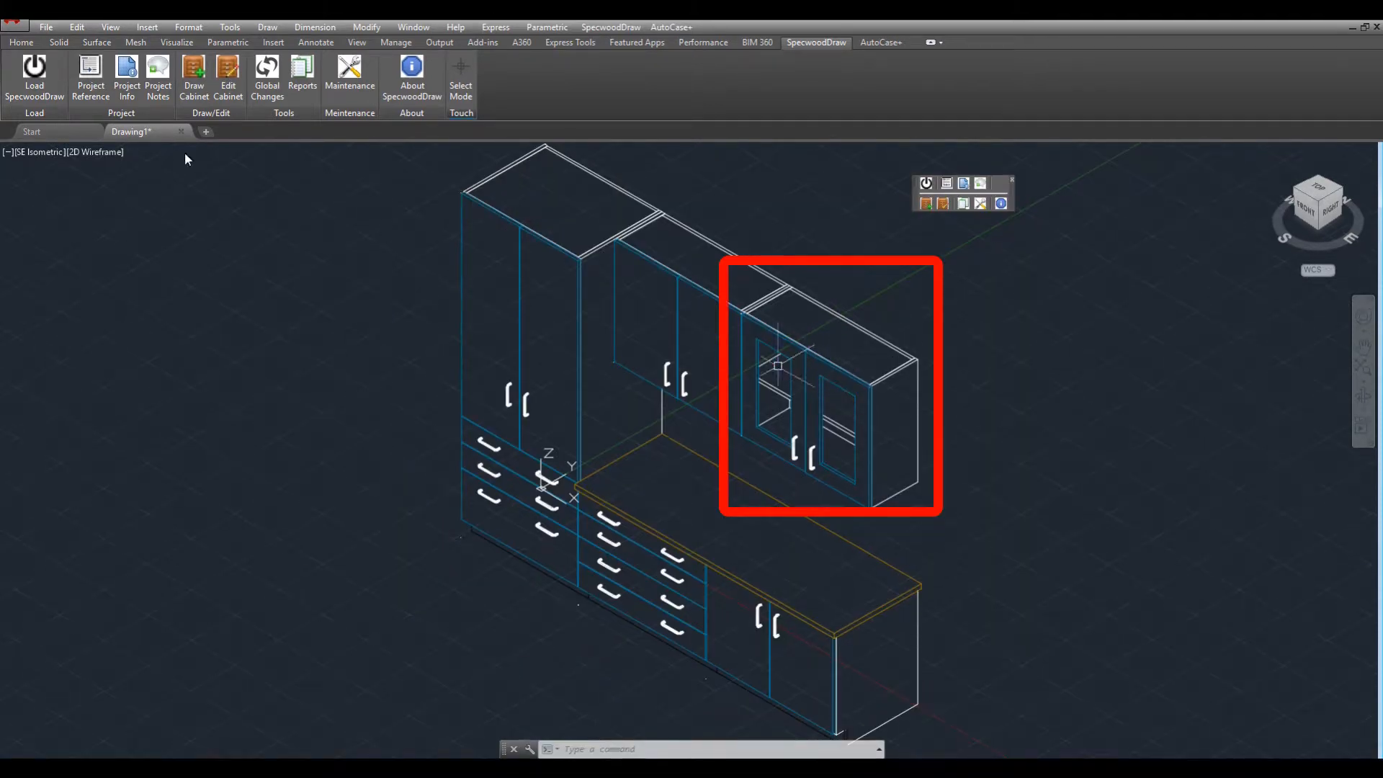
# Change the glass-door wall cabinet to 18 in wide, Suffix L, Framed Plexiglass front, then HIDE.
pyautogui.click(228, 58)
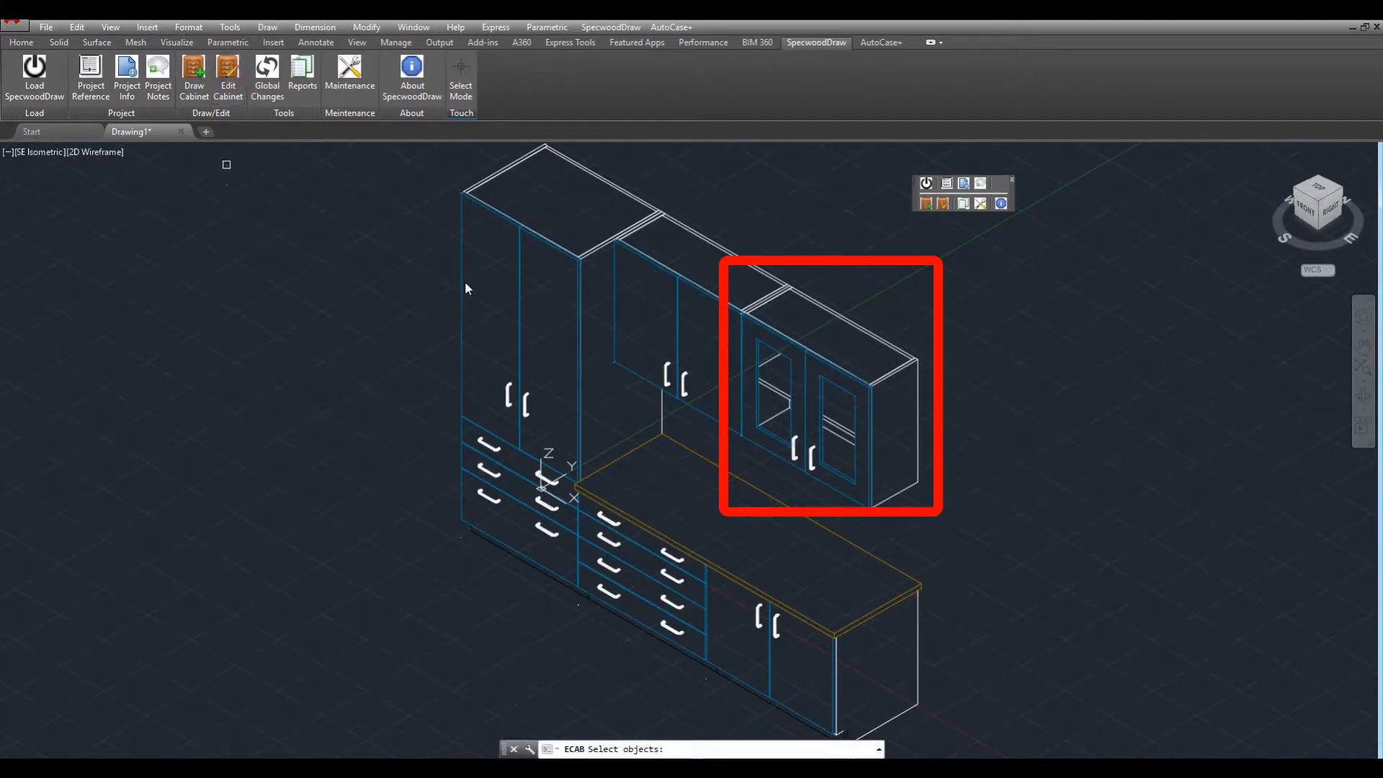
pyautogui.click(792, 387)
pyautogui.press('Return')
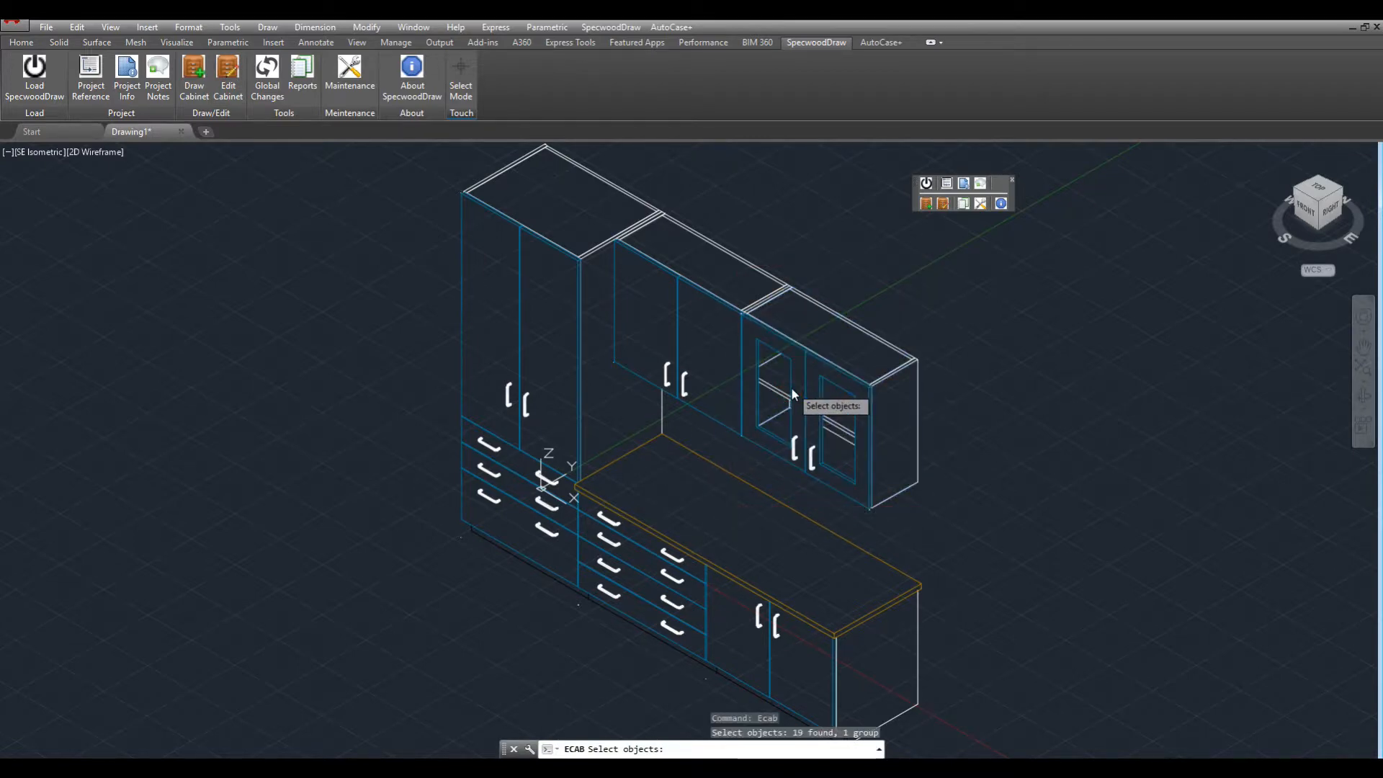
pyautogui.click(549, 267)
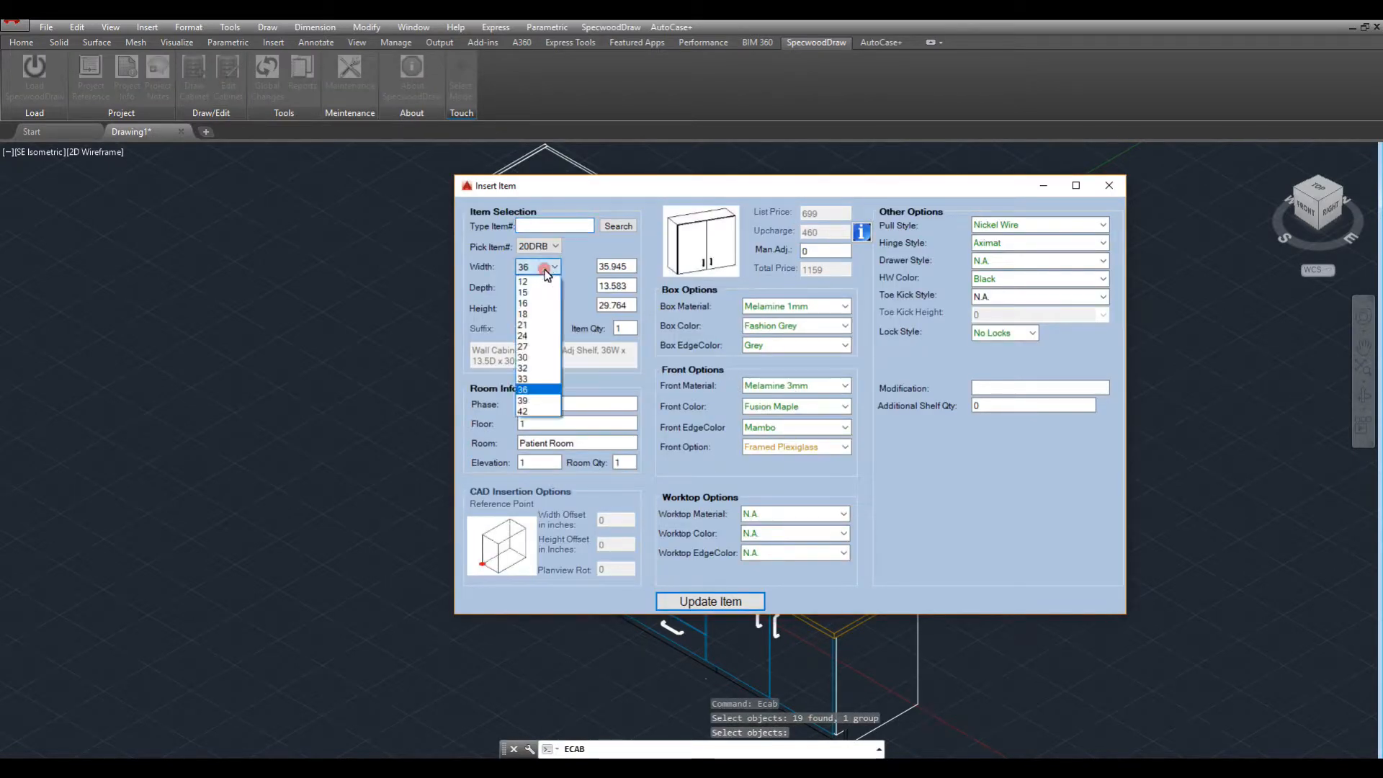
pyautogui.click(533, 320)
pyautogui.click(535, 330)
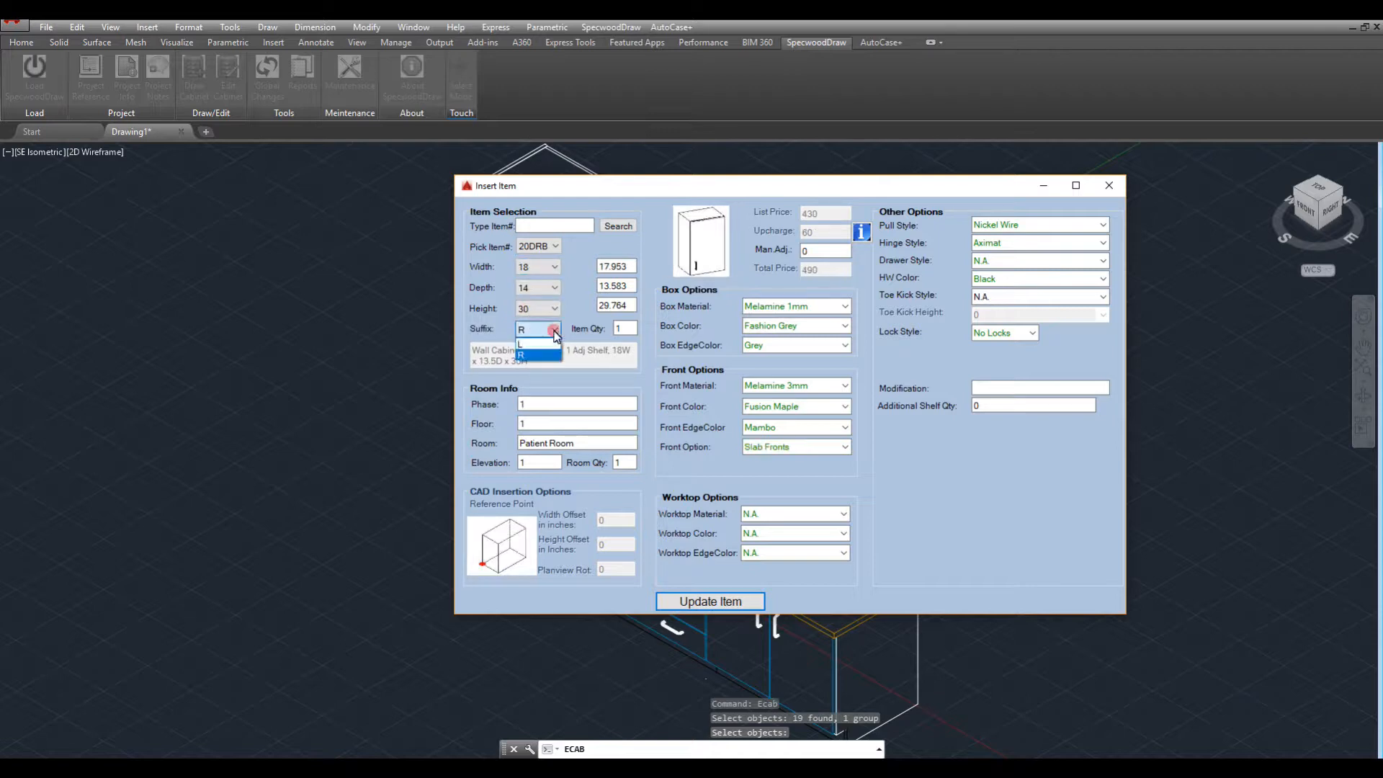
pyautogui.click(539, 348)
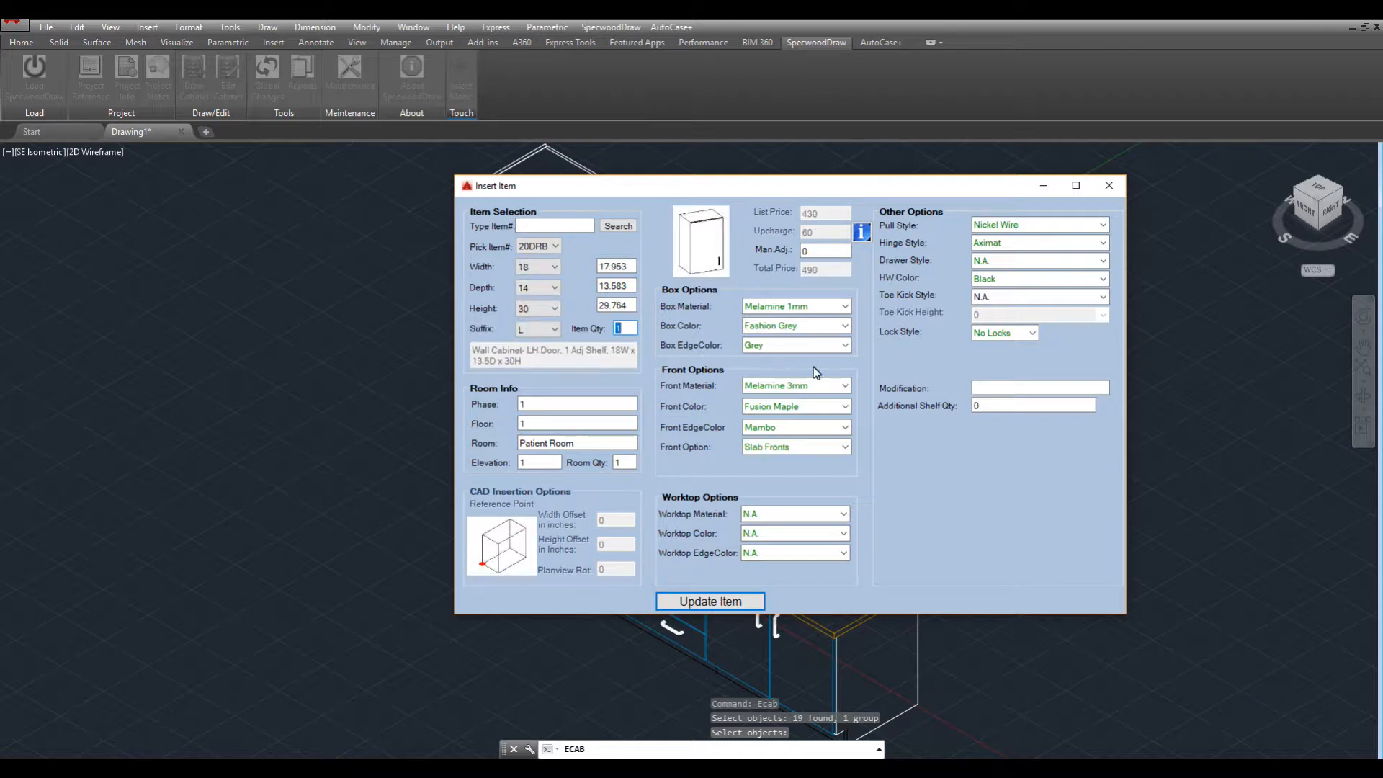
pyautogui.click(844, 447)
pyautogui.click(778, 472)
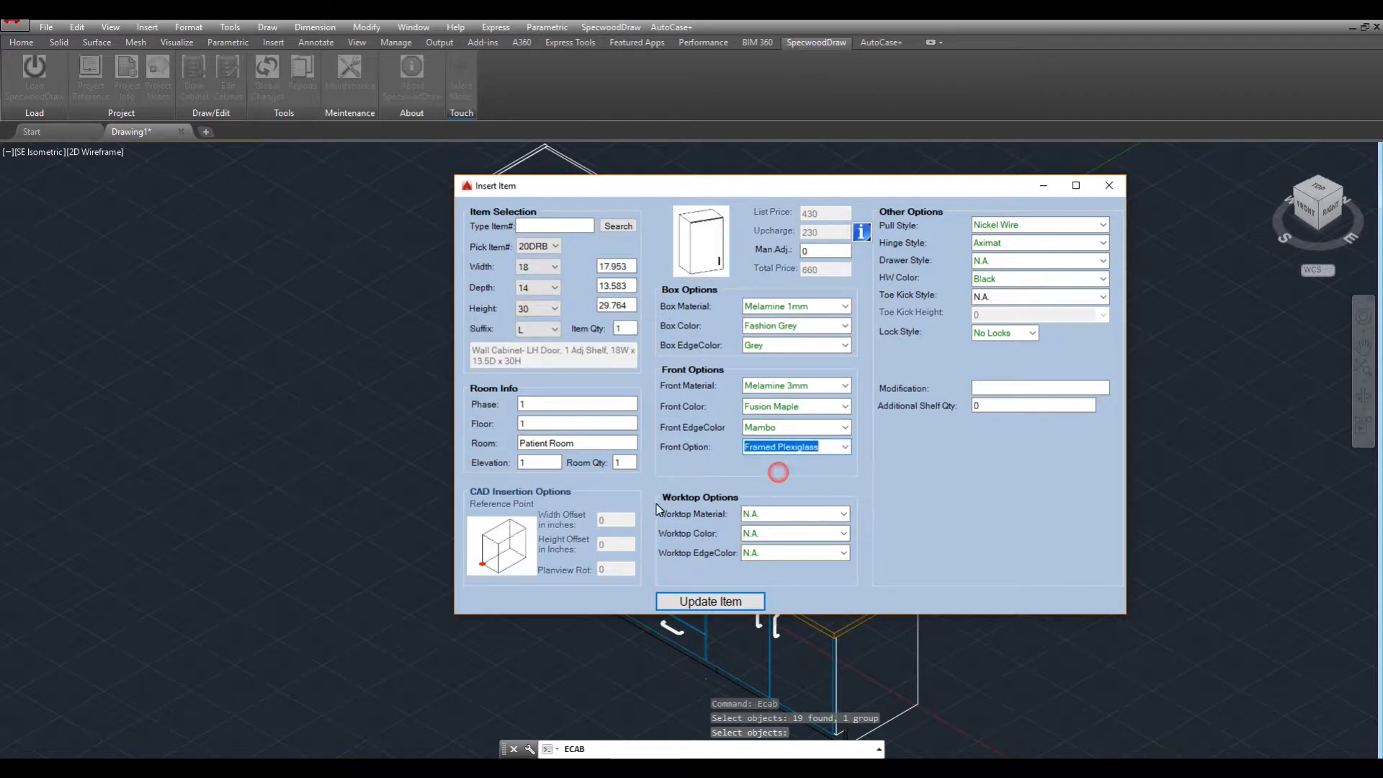
pyautogui.click(681, 602)
pyautogui.write('HIDE')
pyautogui.press('Return')
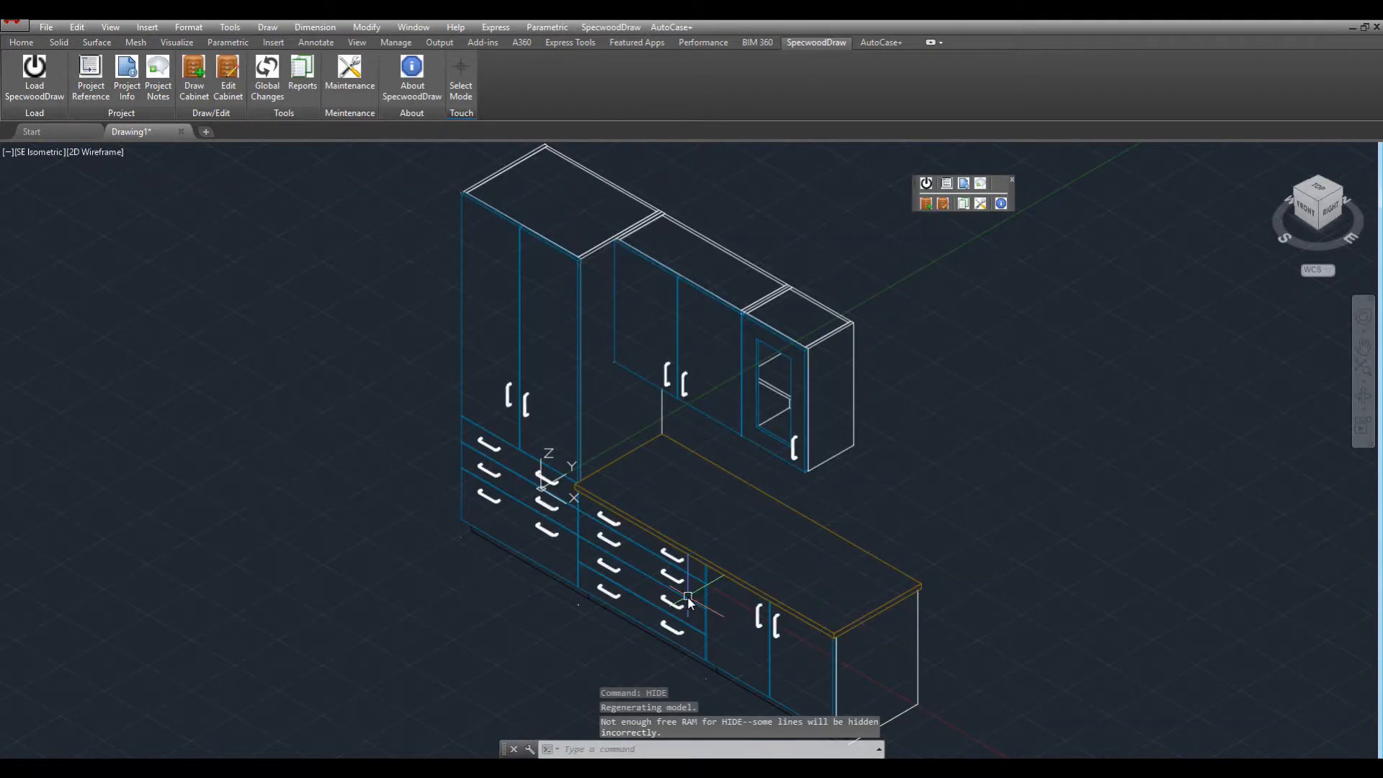
# Place a 10DRB362435 door base cabinet in room 'Breakroom' at elevation 2.
pyautogui.scroll(-5, 763, 567)
pyautogui.moveTo(763, 566); pyautogui.dragTo(396, 443, button='middle')
pyautogui.click(199, 75)
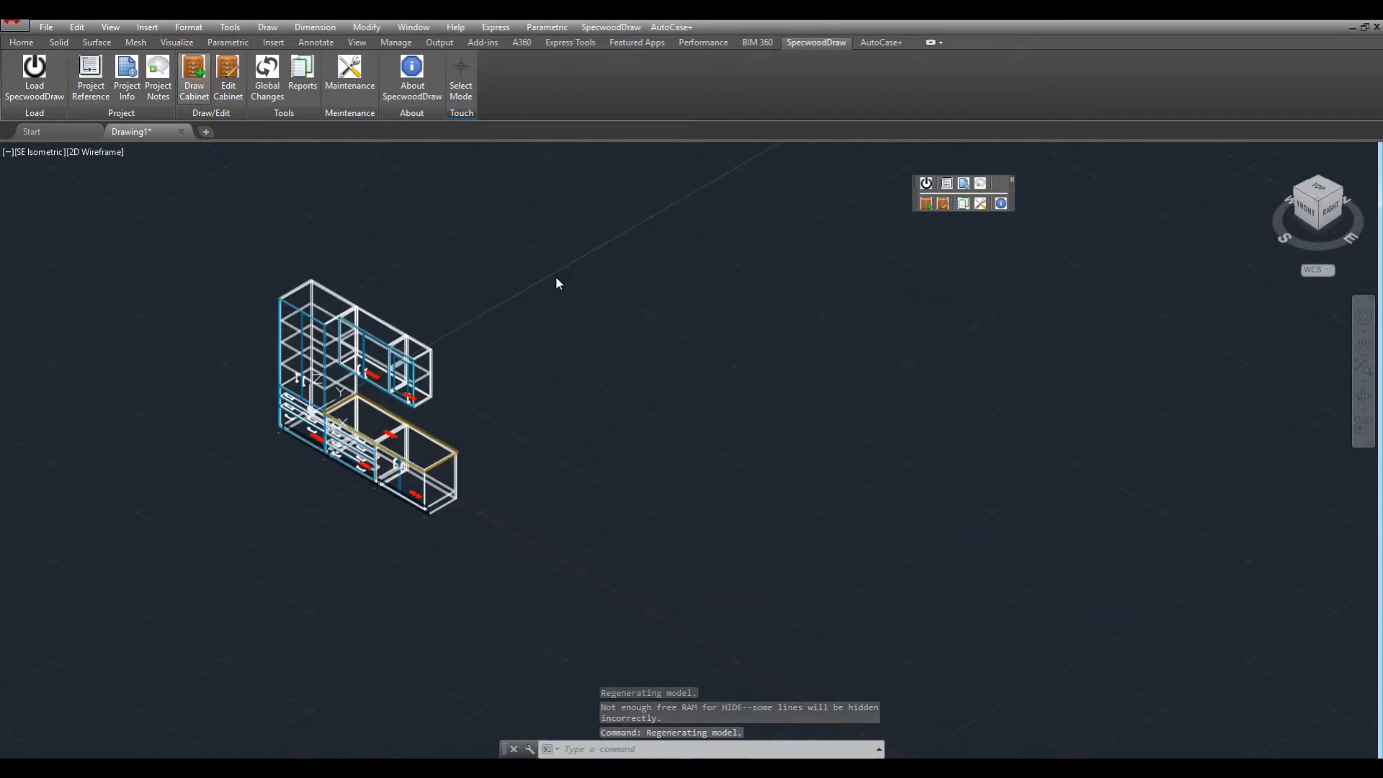
pyautogui.write('10drb362435')
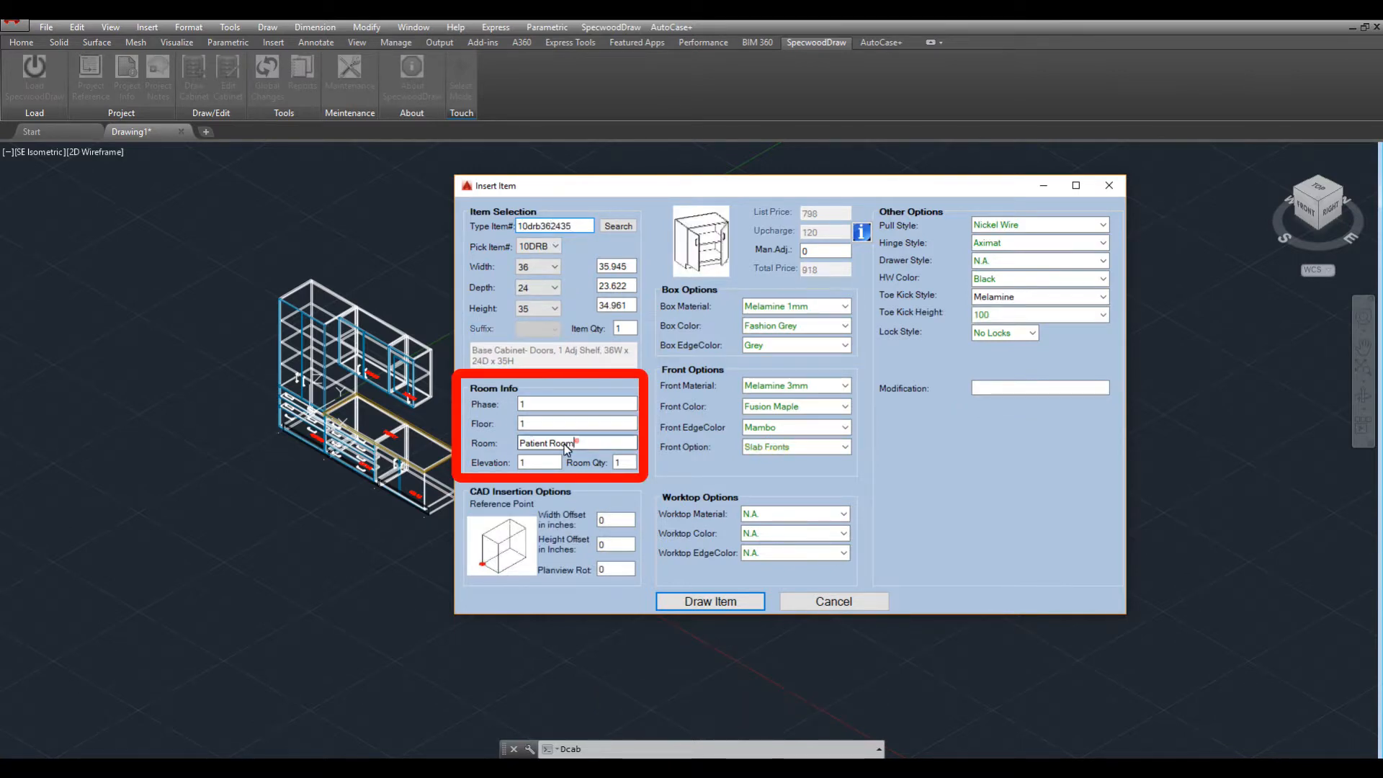
pyautogui.moveTo(566, 444); pyautogui.dragTo(512, 444)
pyautogui.write('Breakroom')
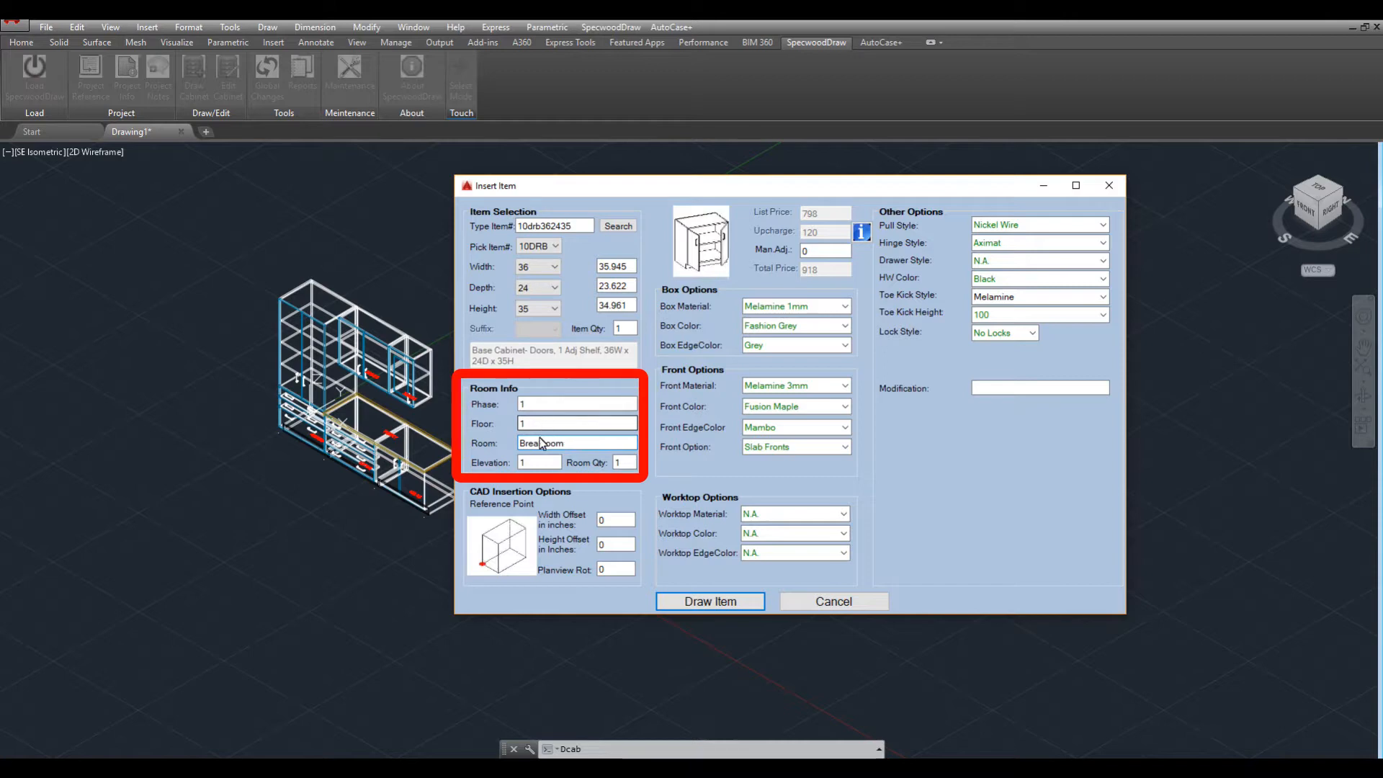
pyautogui.press('Tab')
pyautogui.write('2')
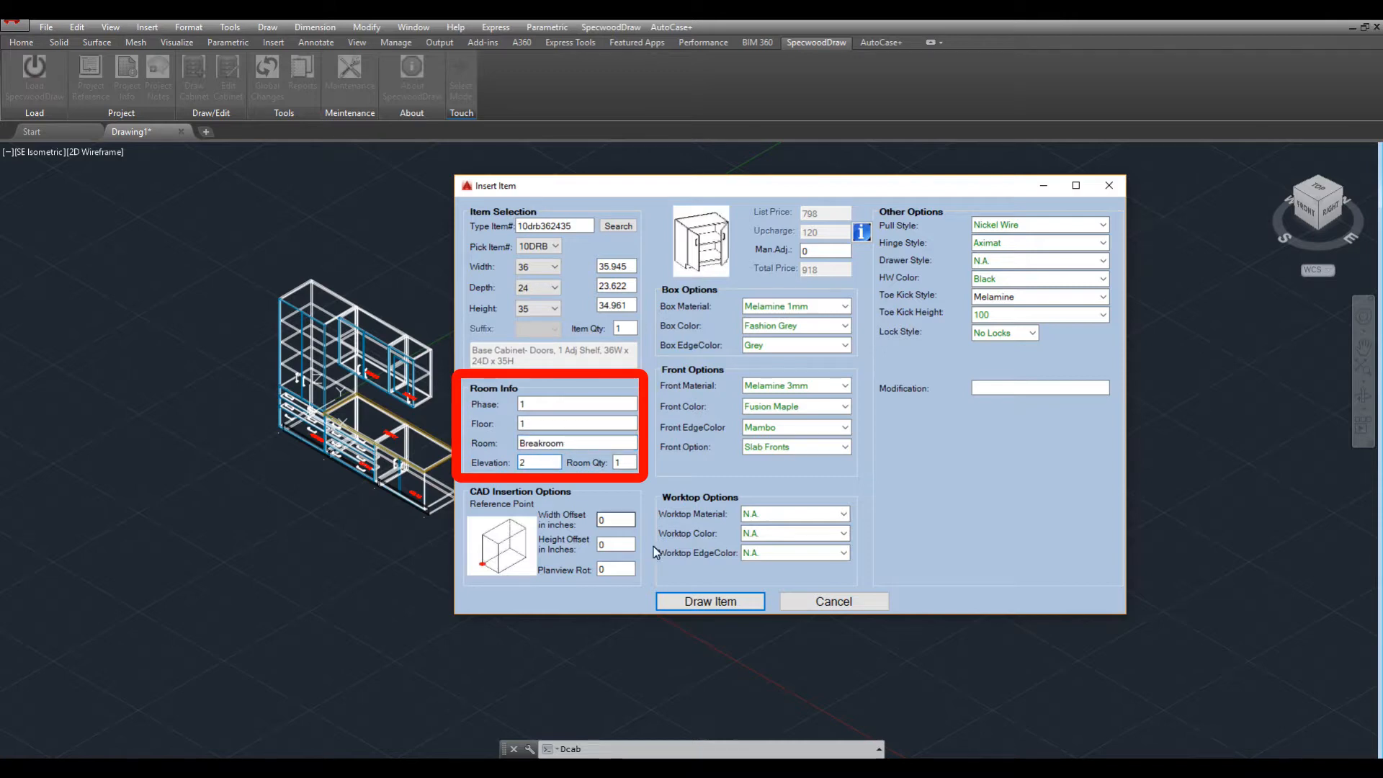
pyautogui.click(715, 601)
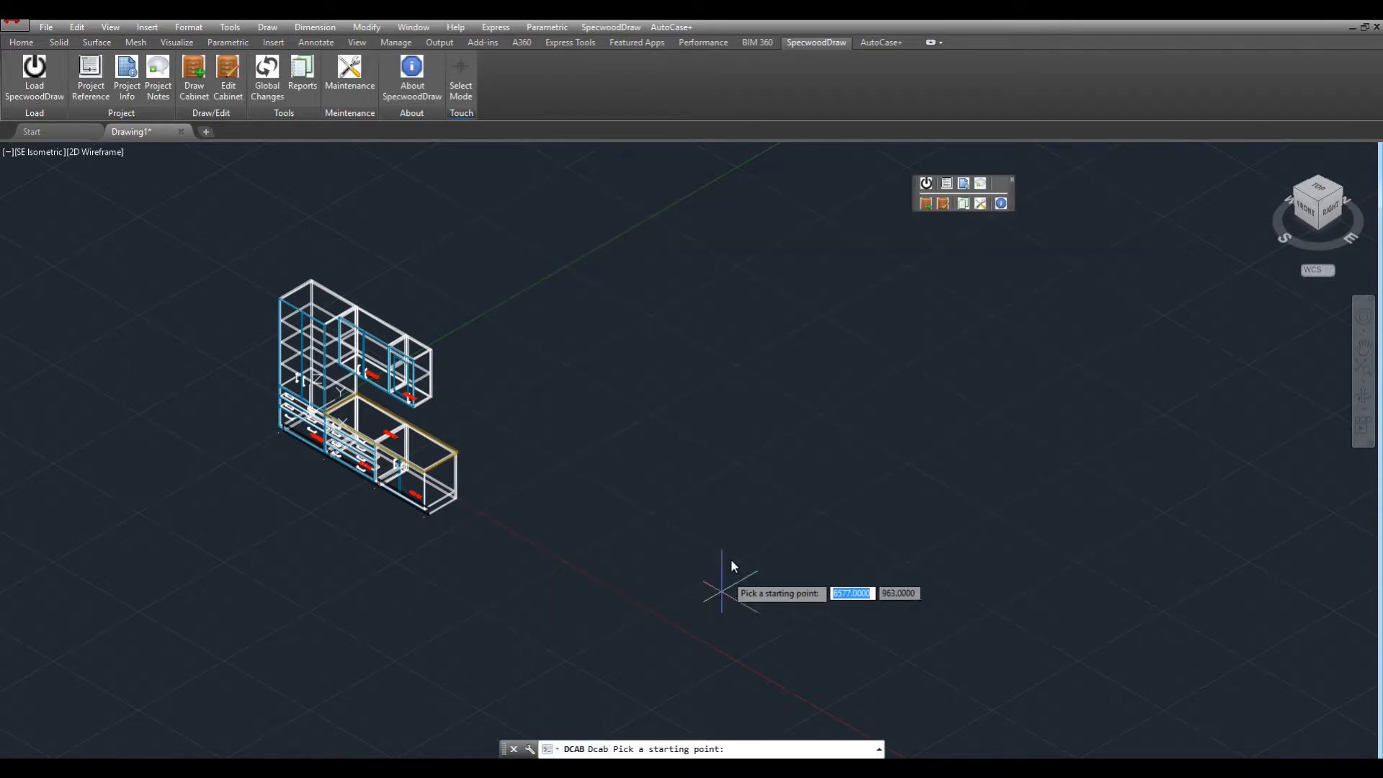
pyautogui.click(751, 520)
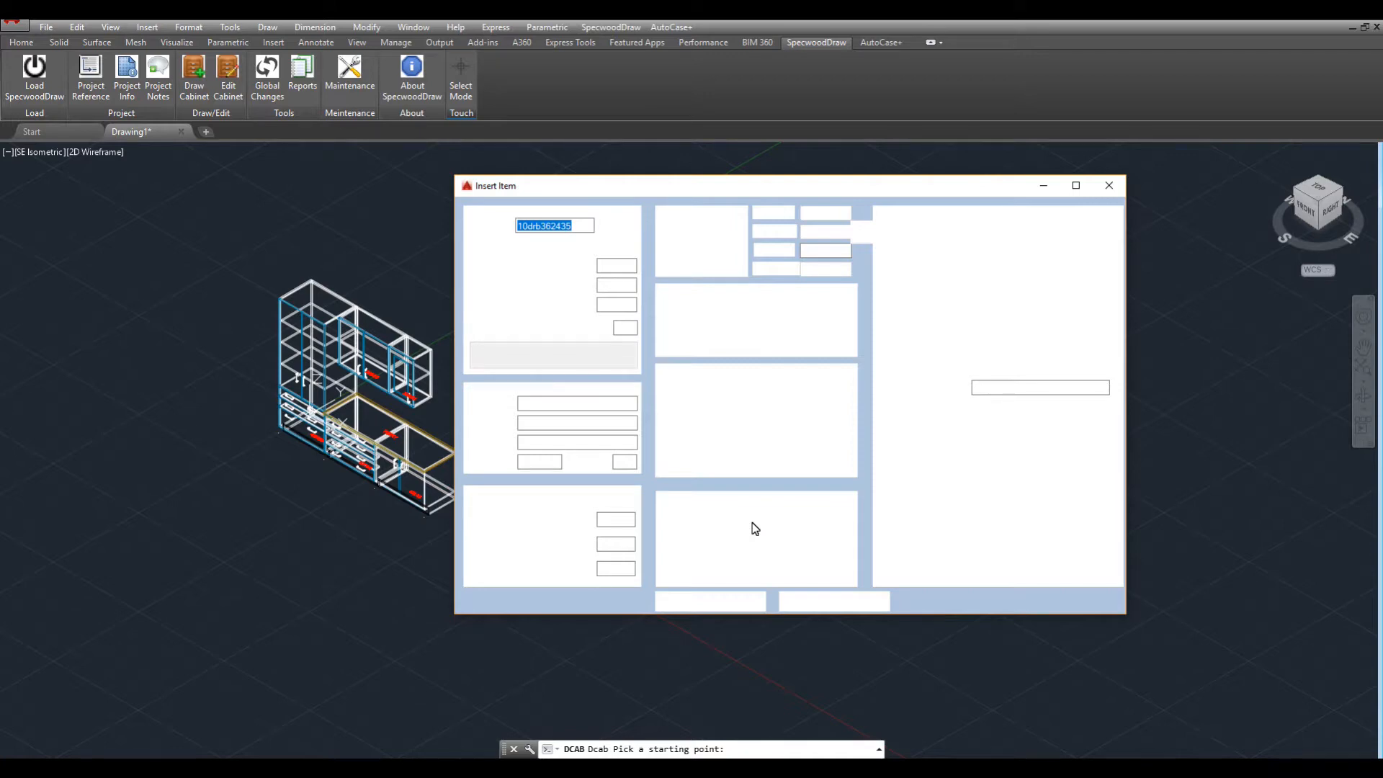
# Add a 10TQQ three-drawer cabinet beside the first base cabinet.
pyautogui.scroll(5, 752, 529)
pyautogui.click(202, 104)
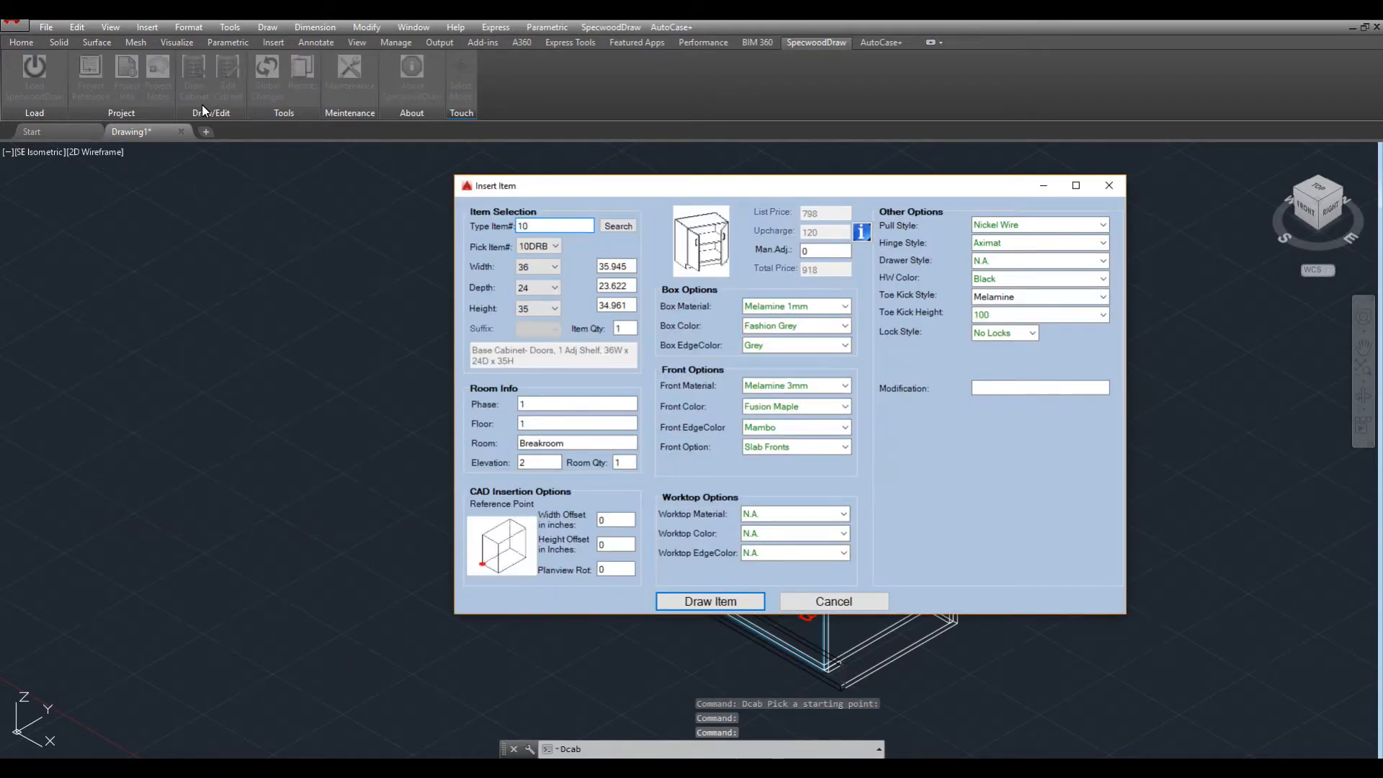
pyautogui.write('tqq')
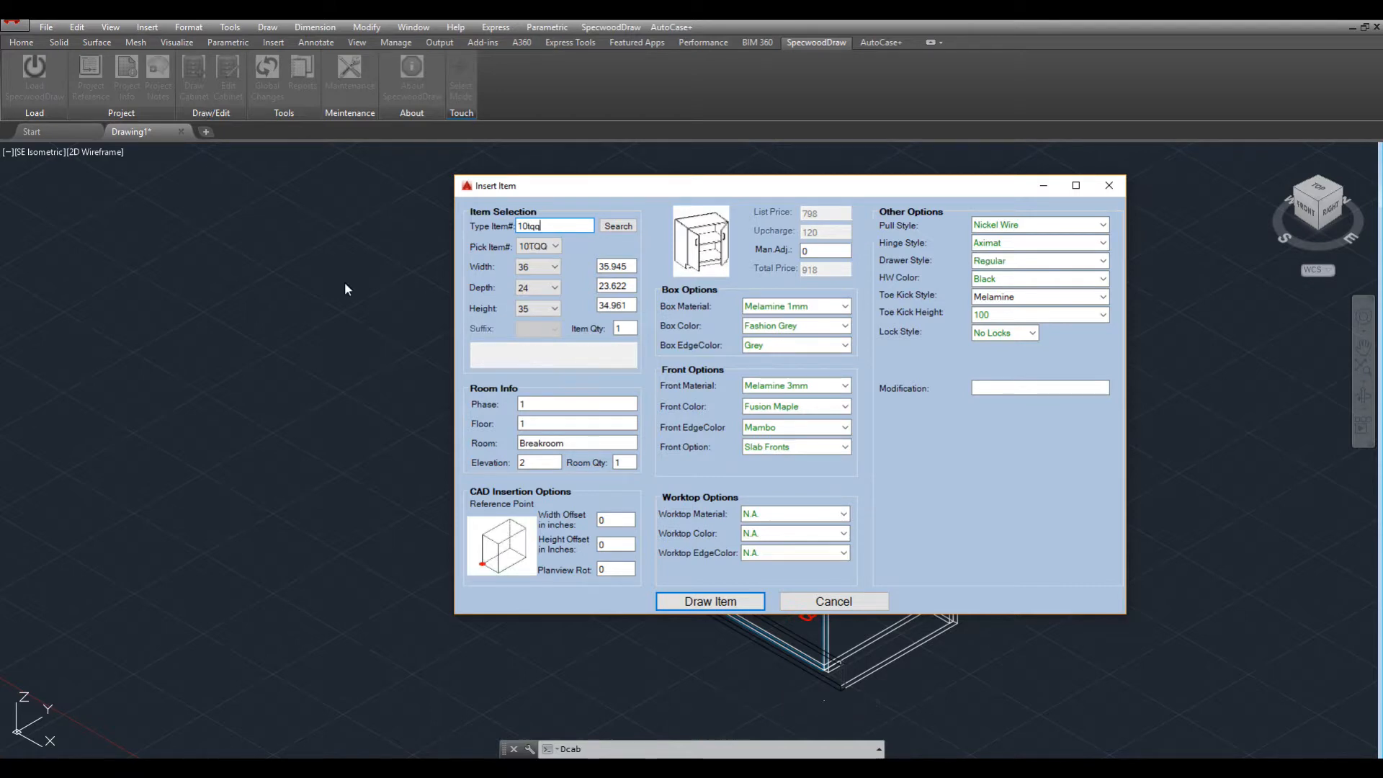
pyautogui.click(750, 599)
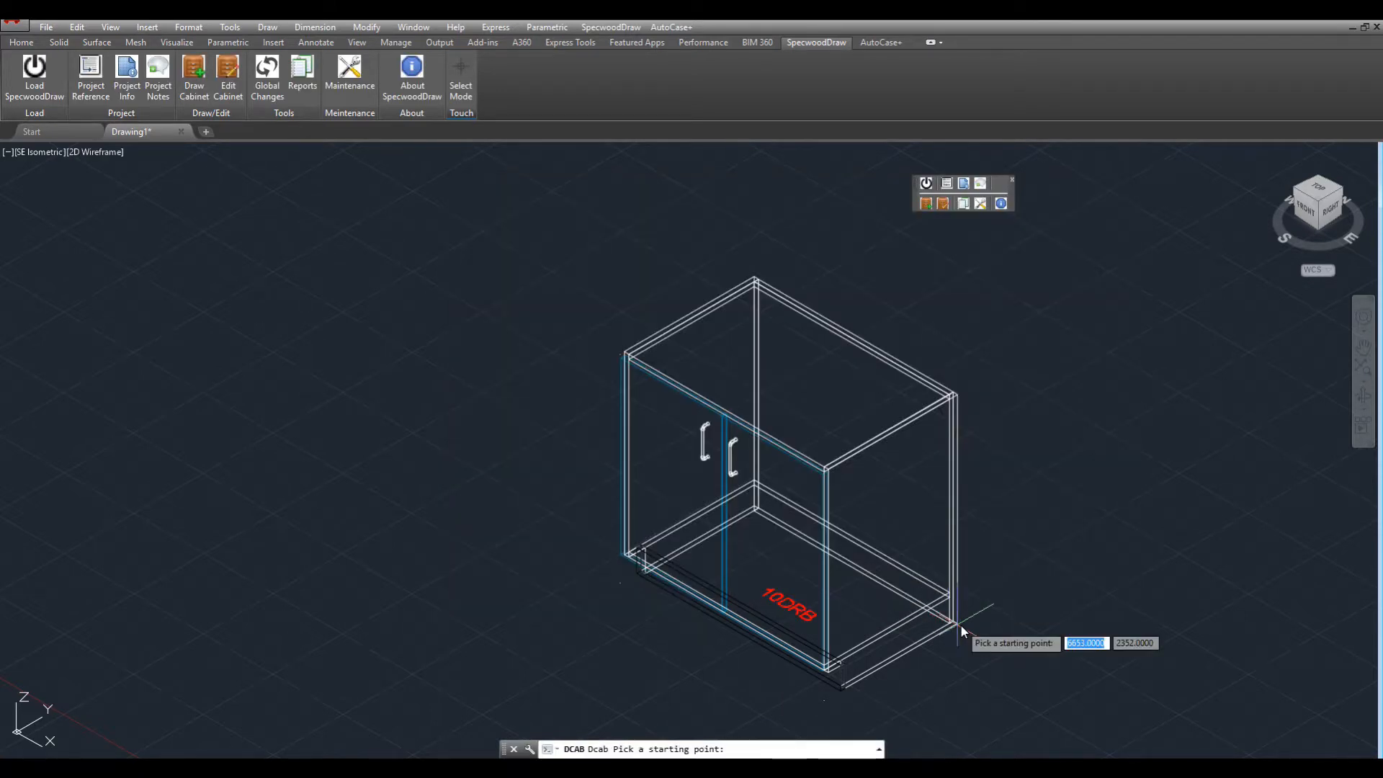
pyautogui.click(953, 625)
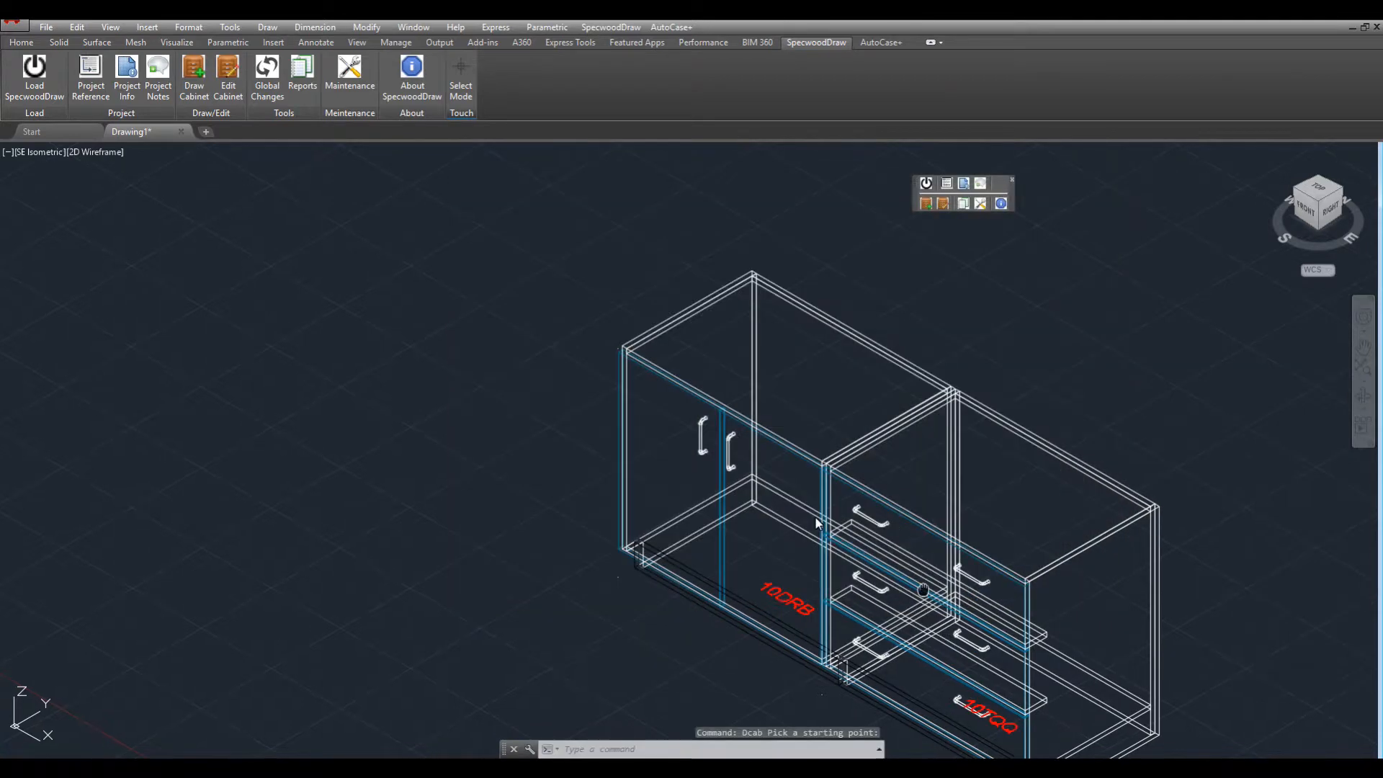
# Place the 10FQQ four-drawer cabinet to finish the run and reopen Insert Item.
pyautogui.moveTo(742, 486); pyautogui.dragTo(436, 281, button='middle')
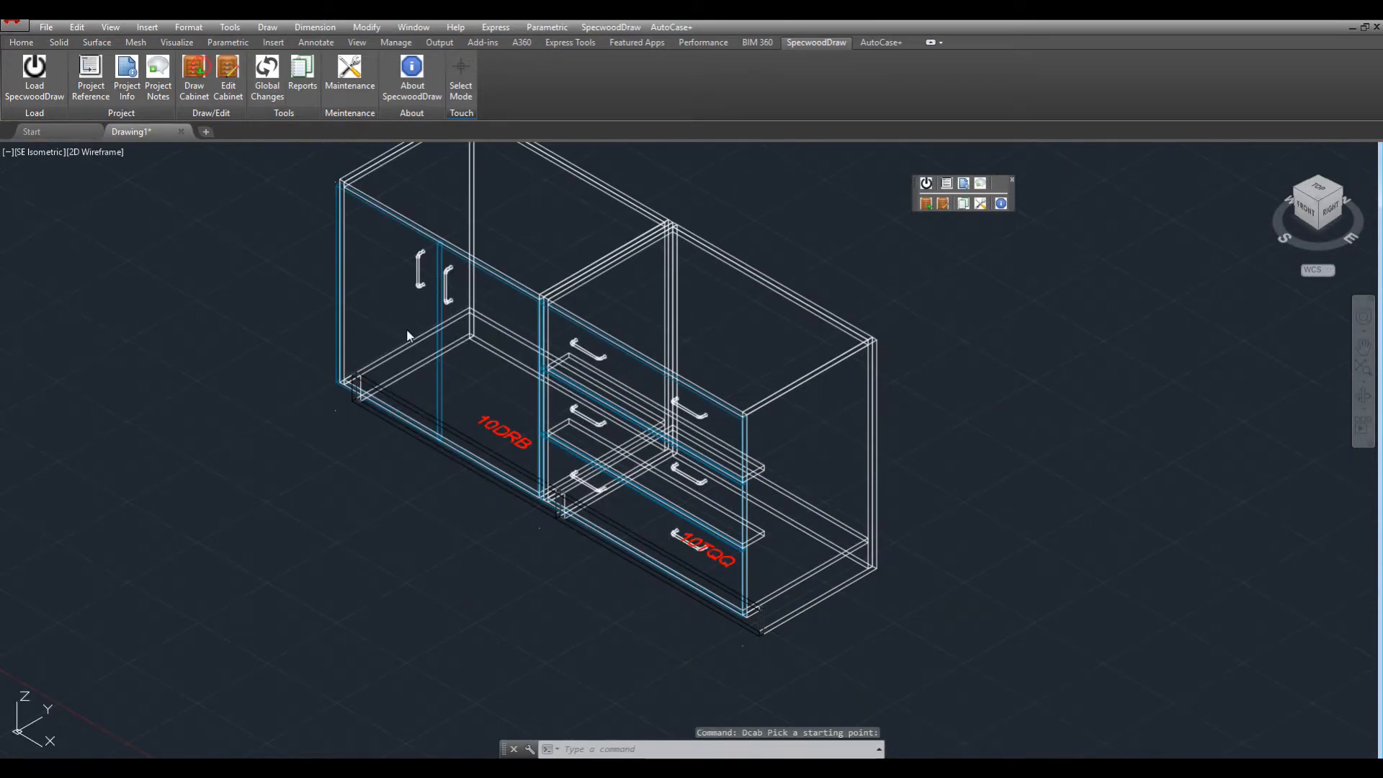
pyautogui.press('Return')
pyautogui.write('10fqq')
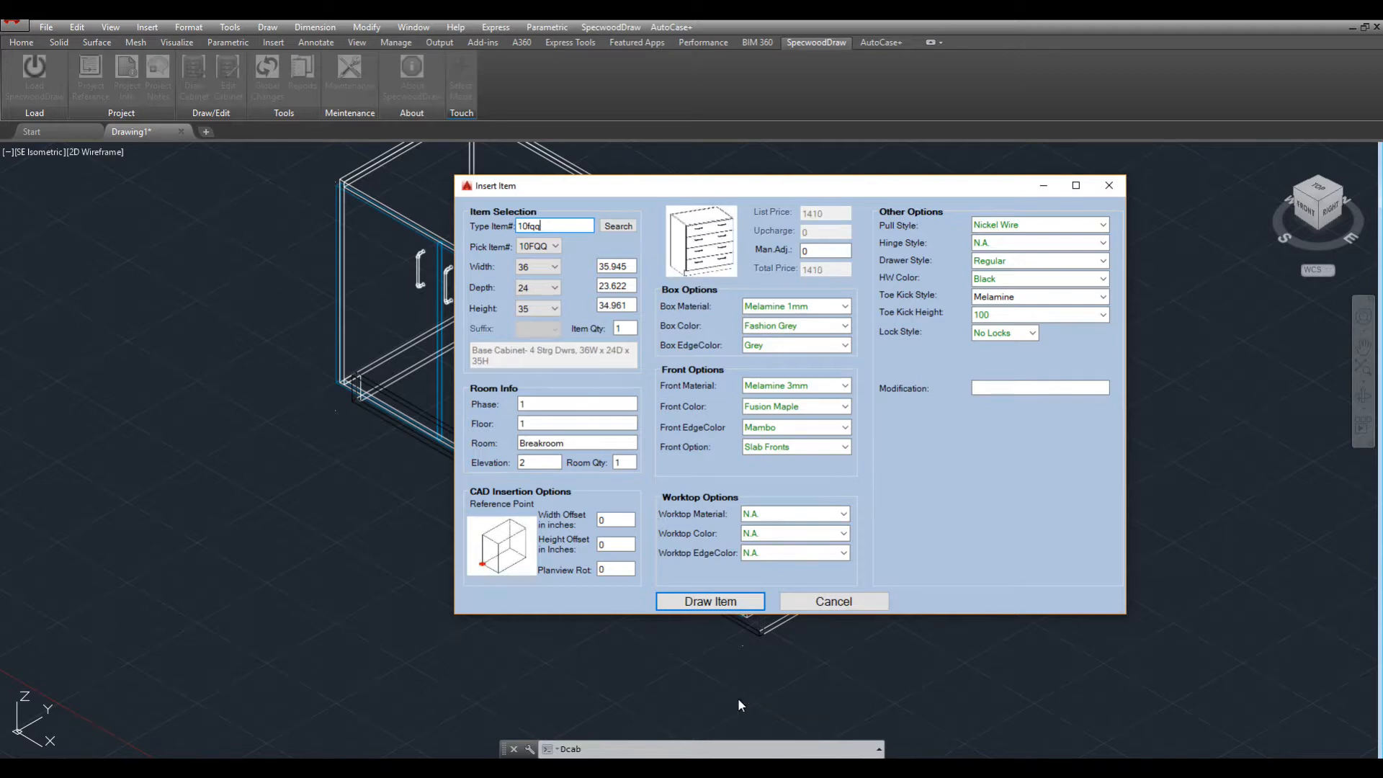
pyautogui.press('Return')
pyautogui.click(874, 568)
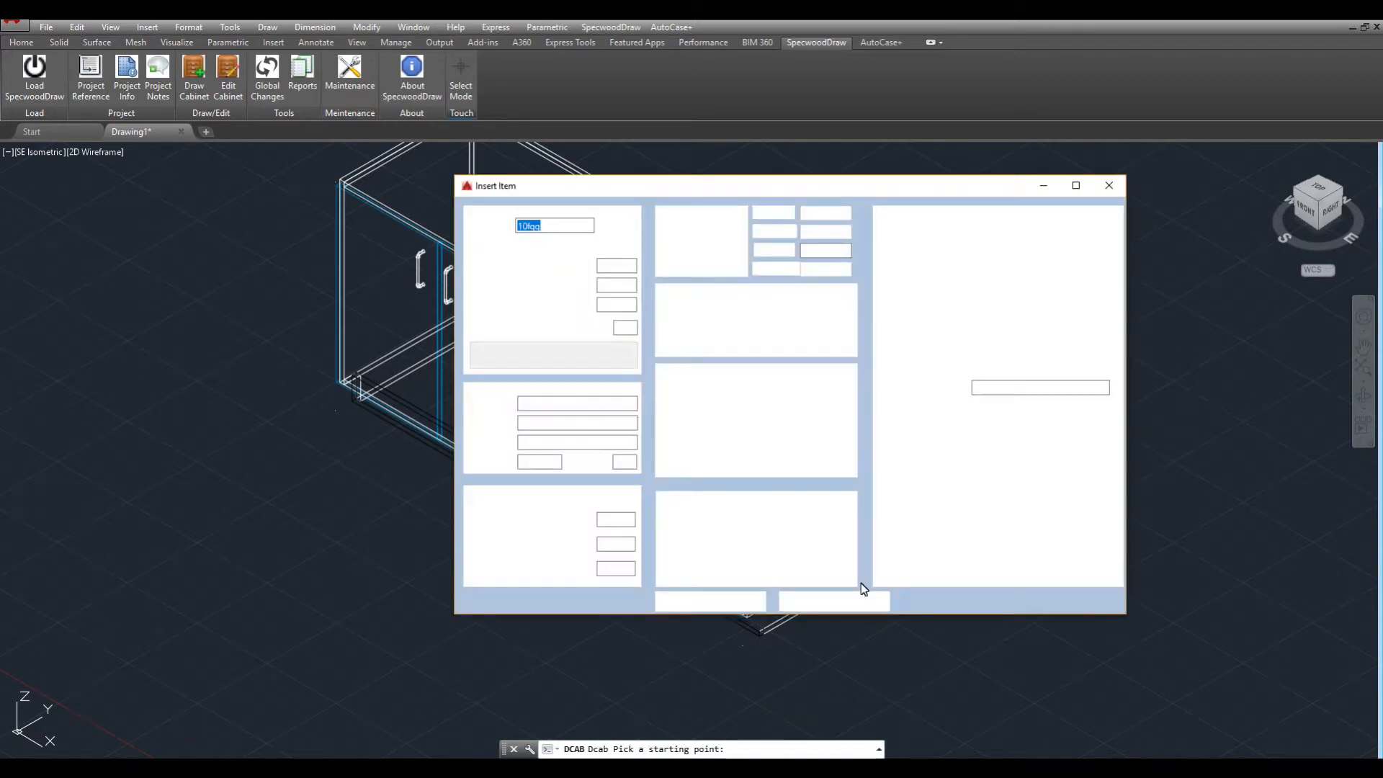
pyautogui.click(853, 598)
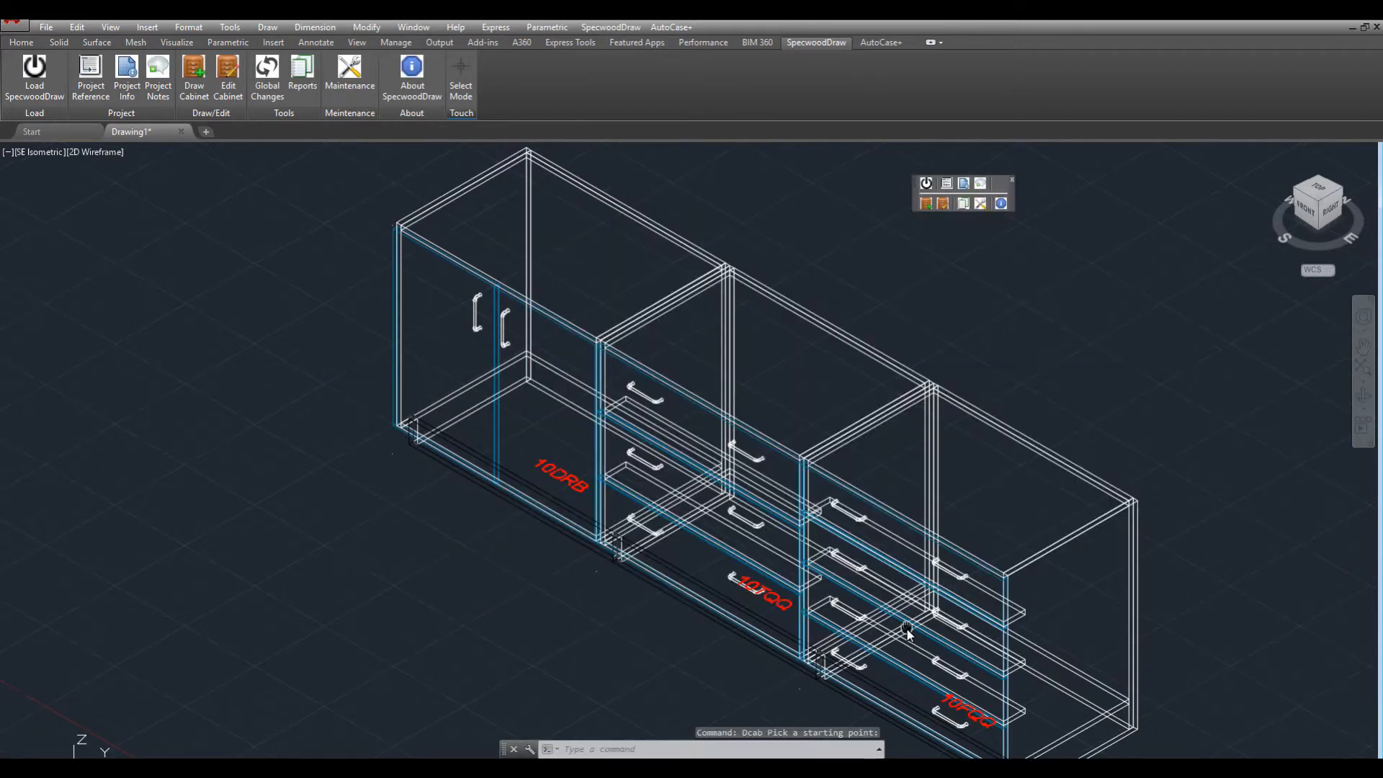
pyautogui.click(194, 76)
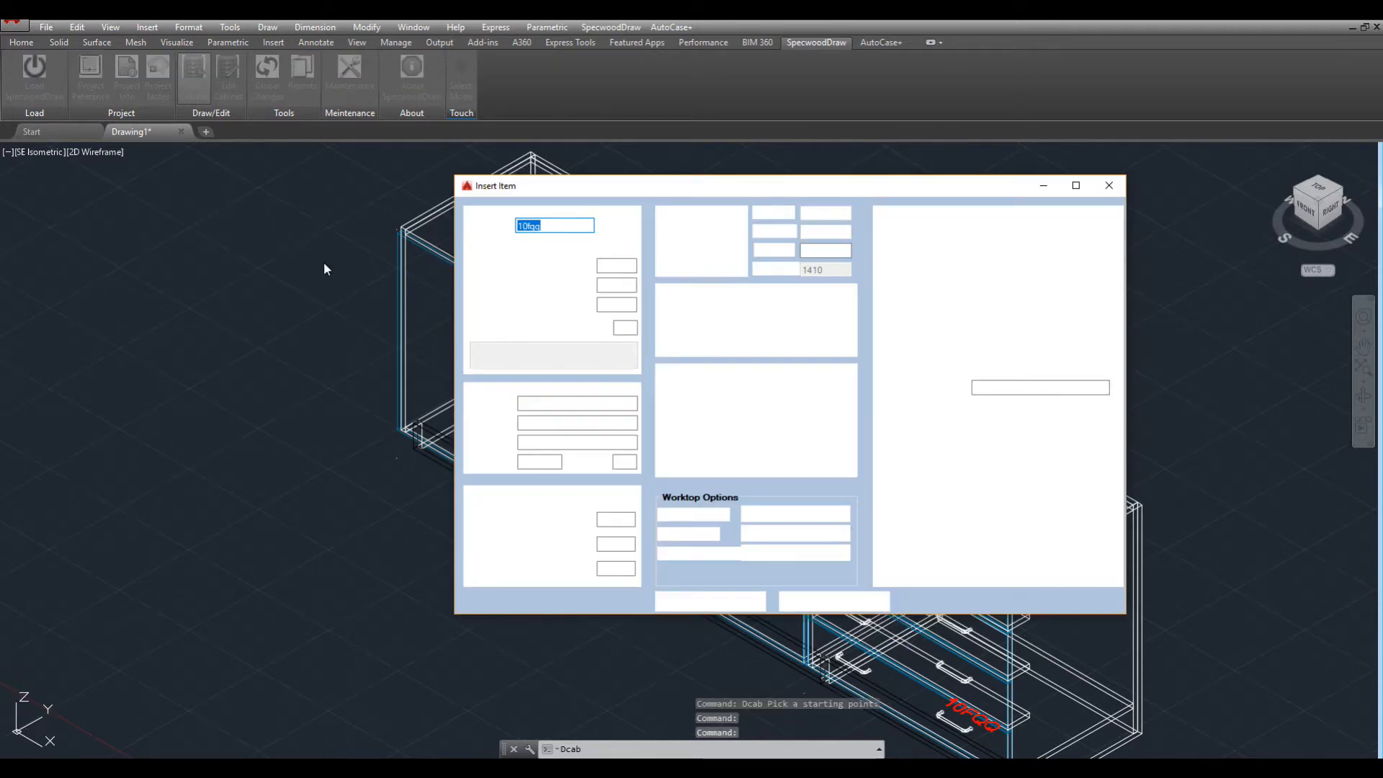
# Draw a 70WKT worksurface measured to 108W, 25D with -1 width offset, then SHADE the model.
pyautogui.write('70wkt')
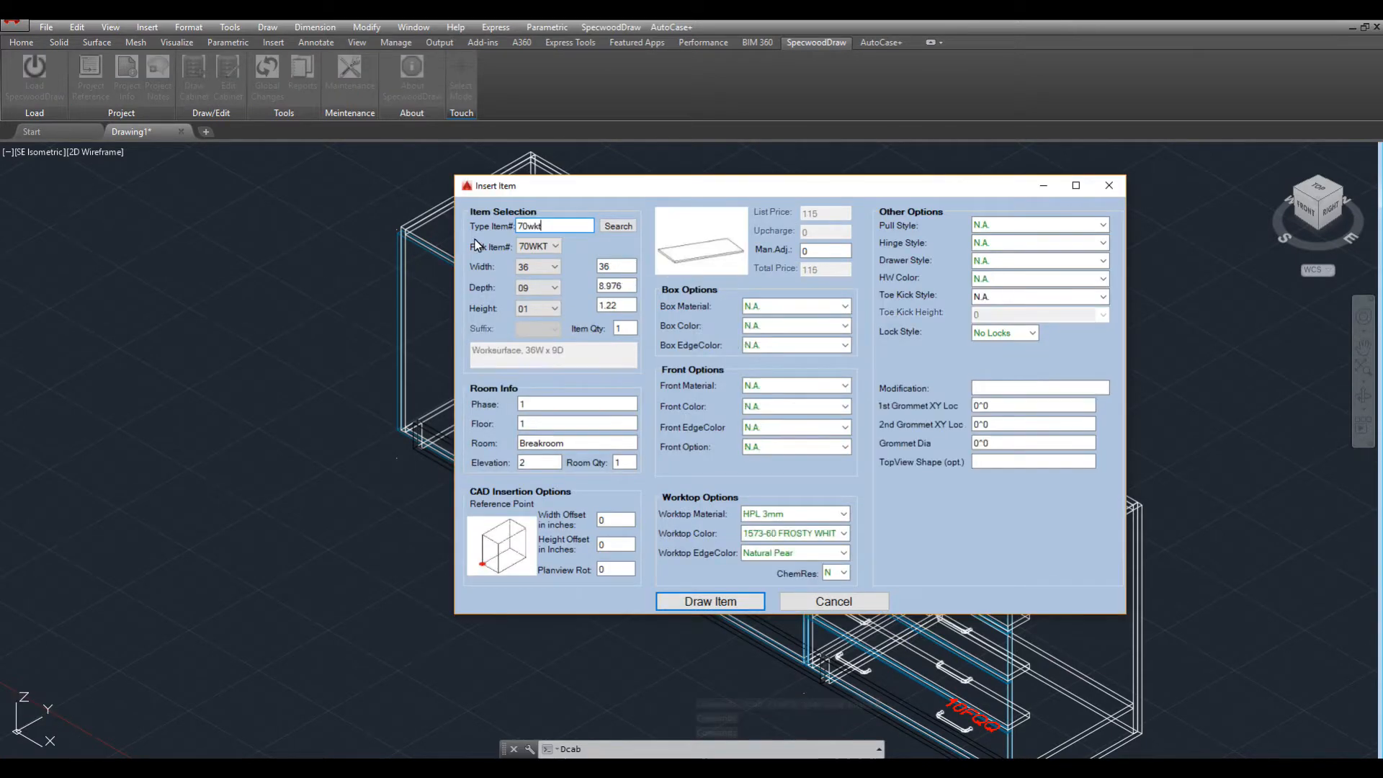
pyautogui.press('Return')
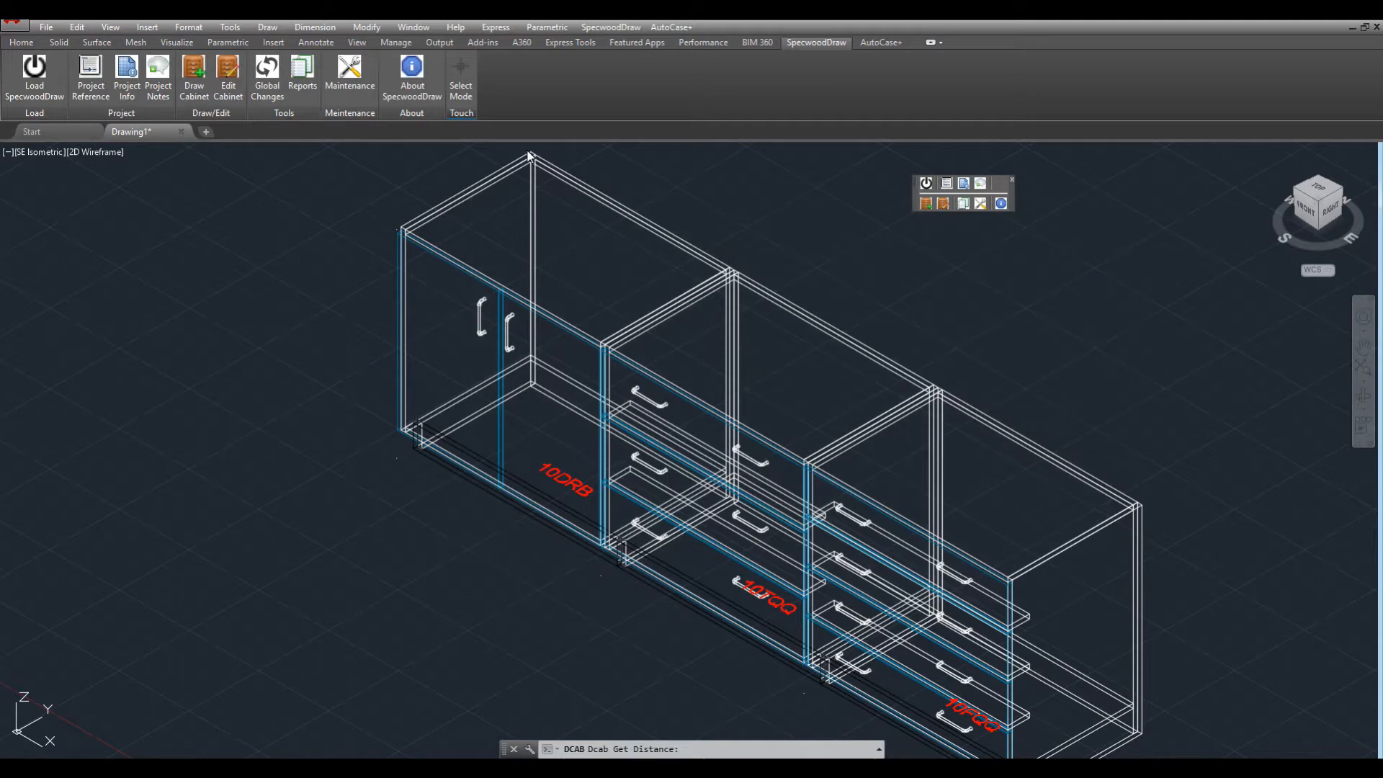
pyautogui.click(531, 154)
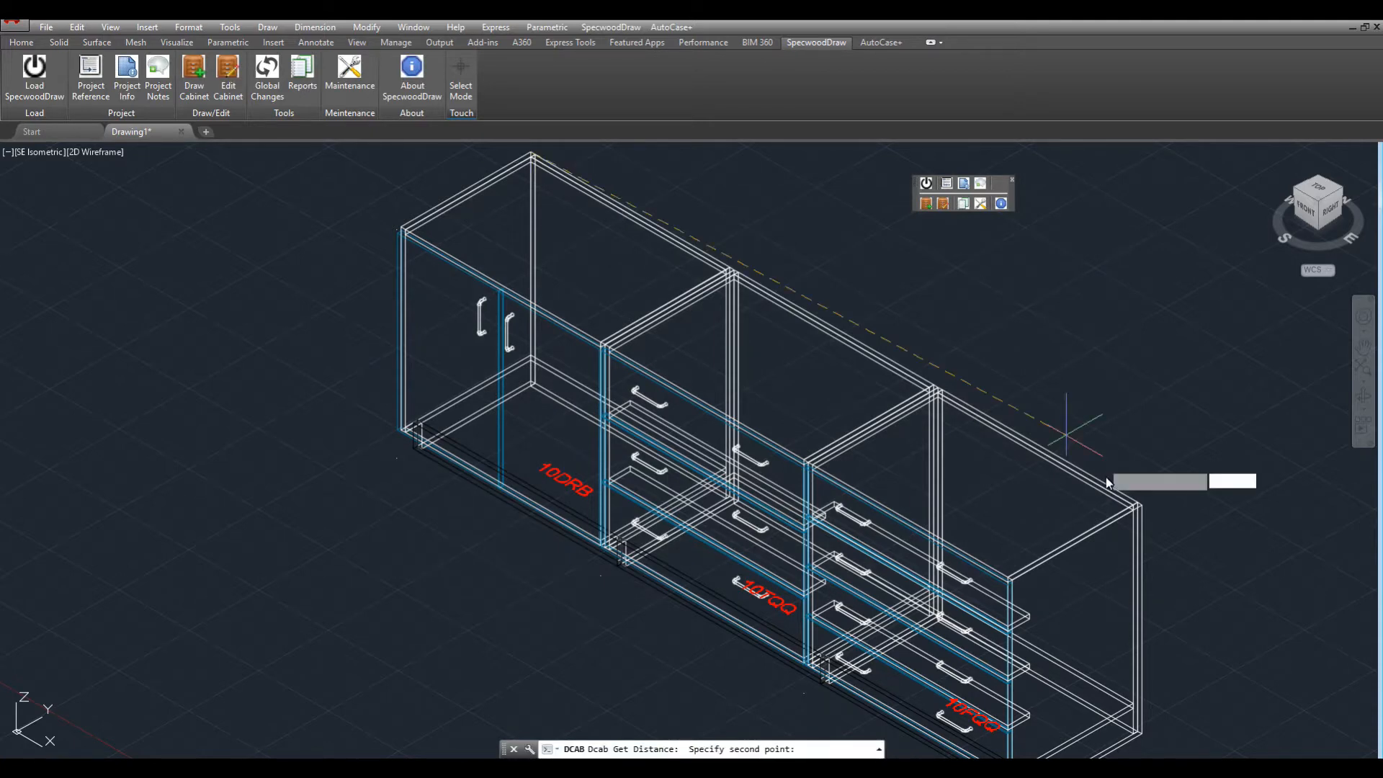
pyautogui.click(1144, 507)
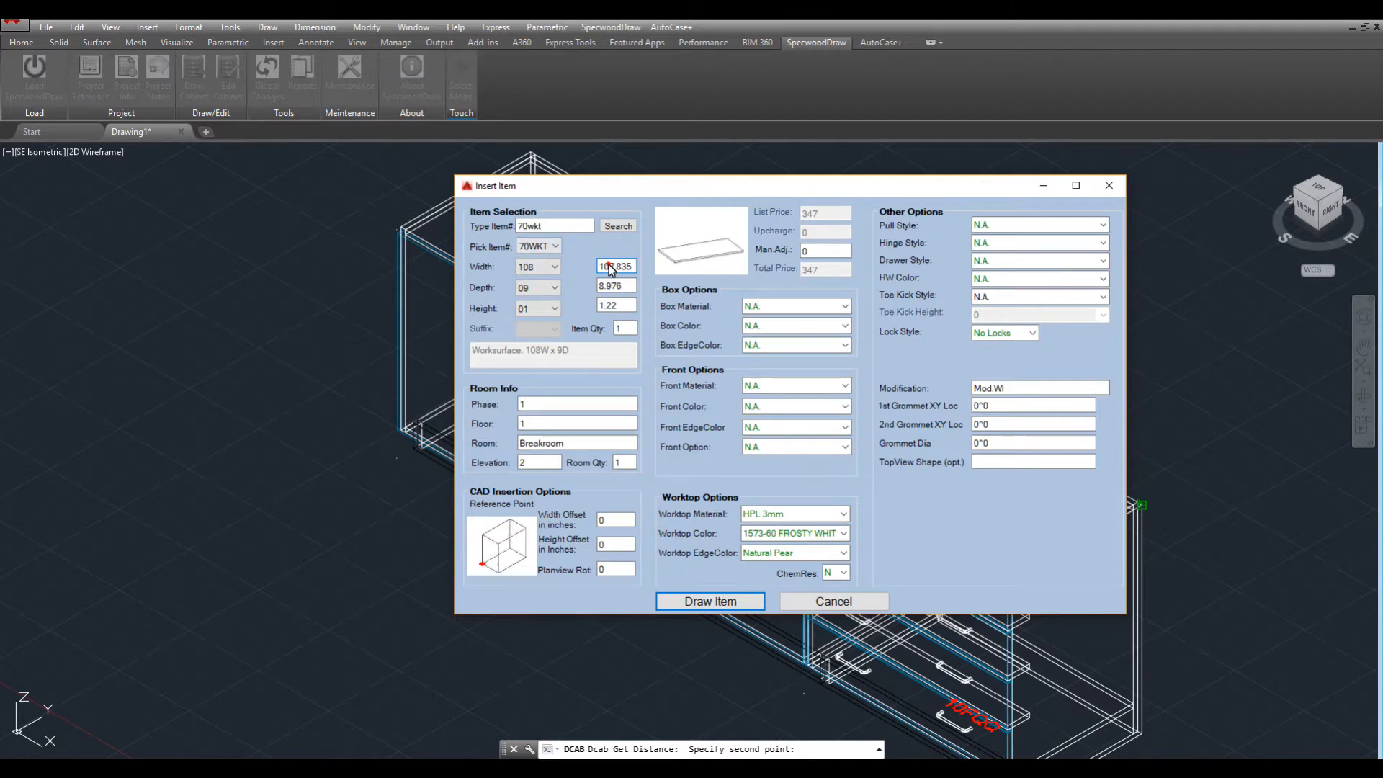
pyautogui.click(555, 287)
pyautogui.click(532, 365)
pyautogui.doubleClick(605, 522)
pyautogui.write('-1')
pyautogui.click(710, 602)
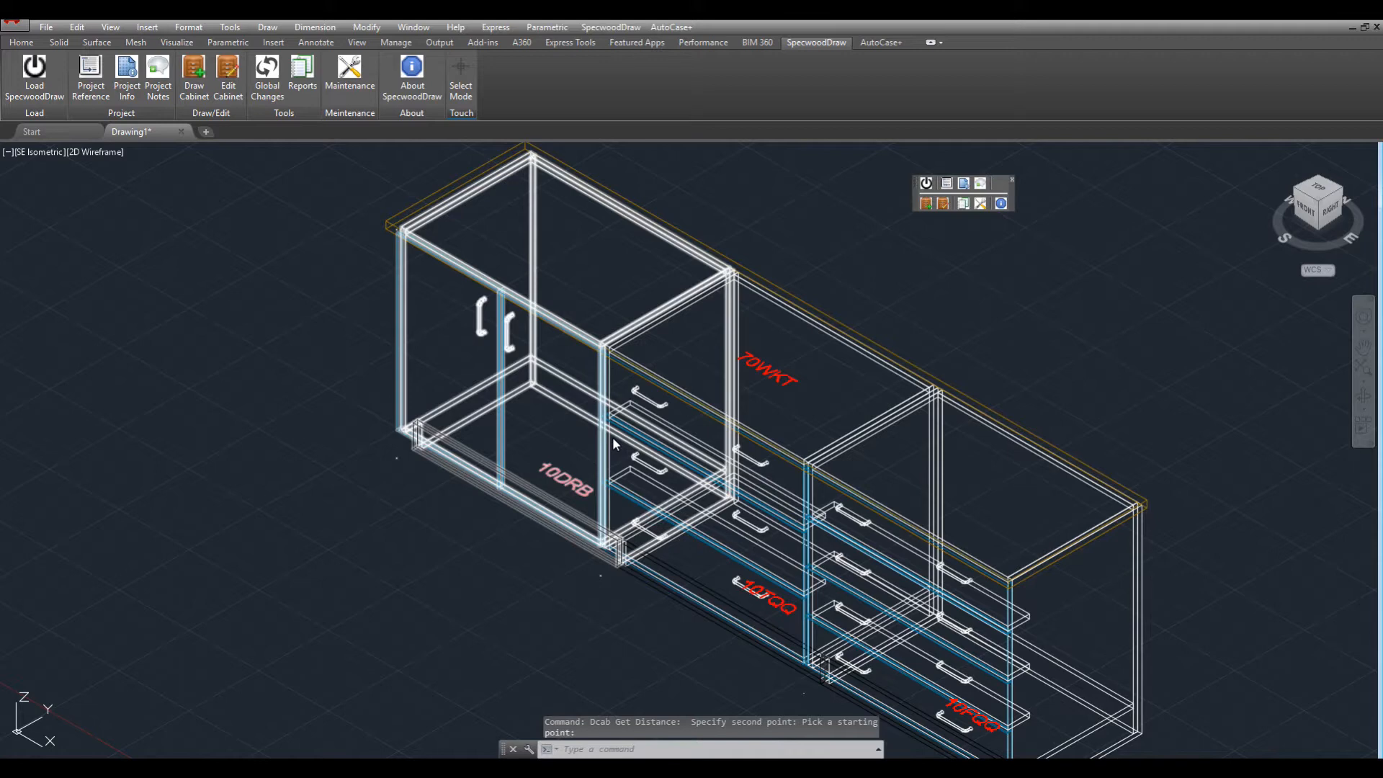
pyautogui.write('shade')
pyautogui.press('Return')
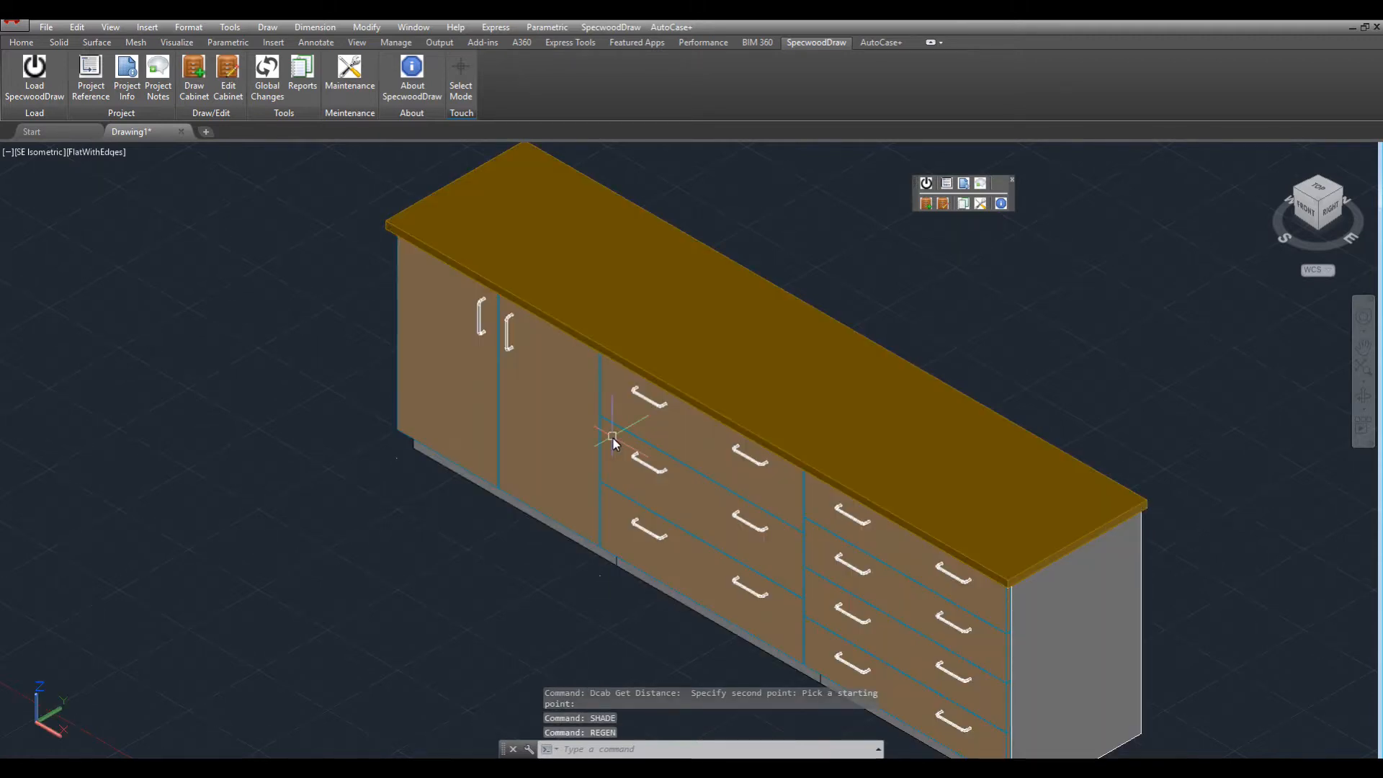
# Cancel the leftover distance prompt and open Reports & Export, showing a 10,537.00 list price.
pyautogui.press('Escape')
pyautogui.click(303, 76)
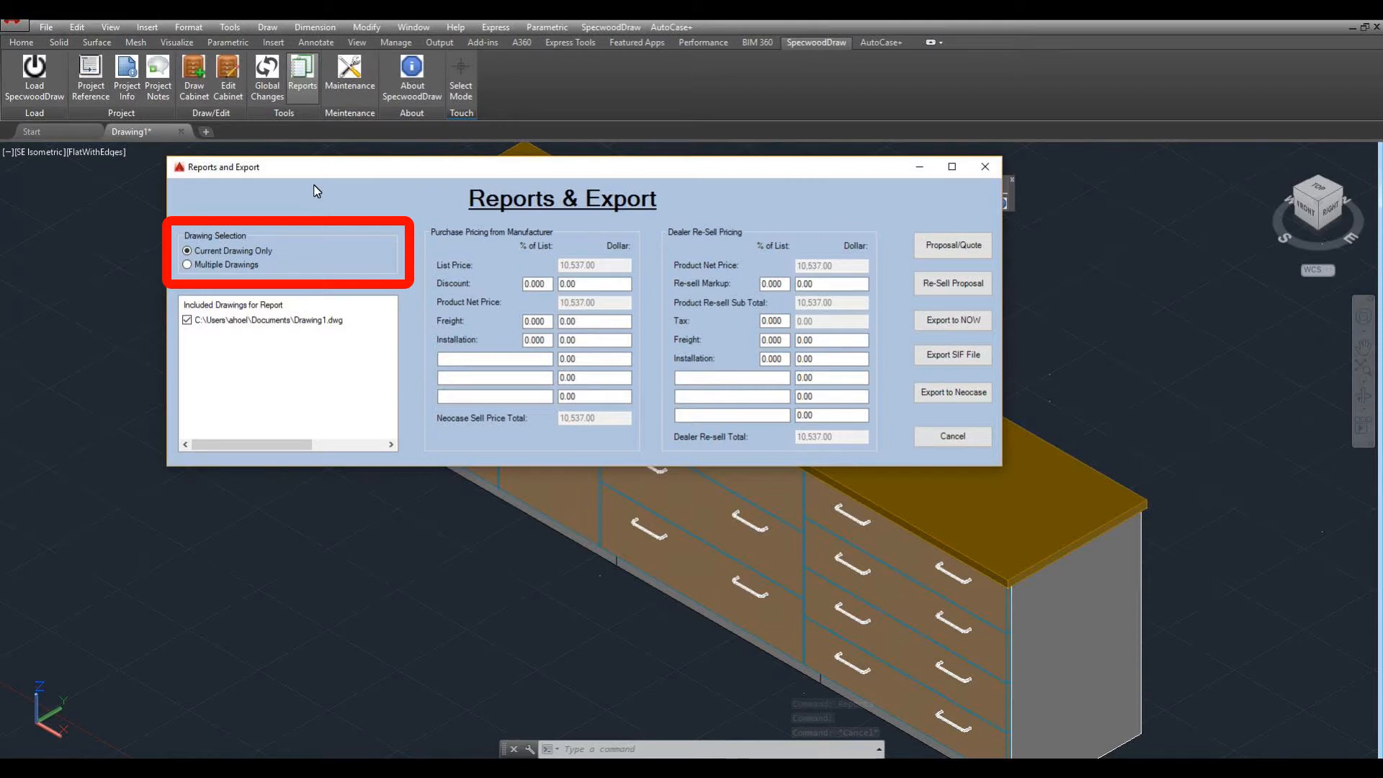
pyautogui.click(187, 265)
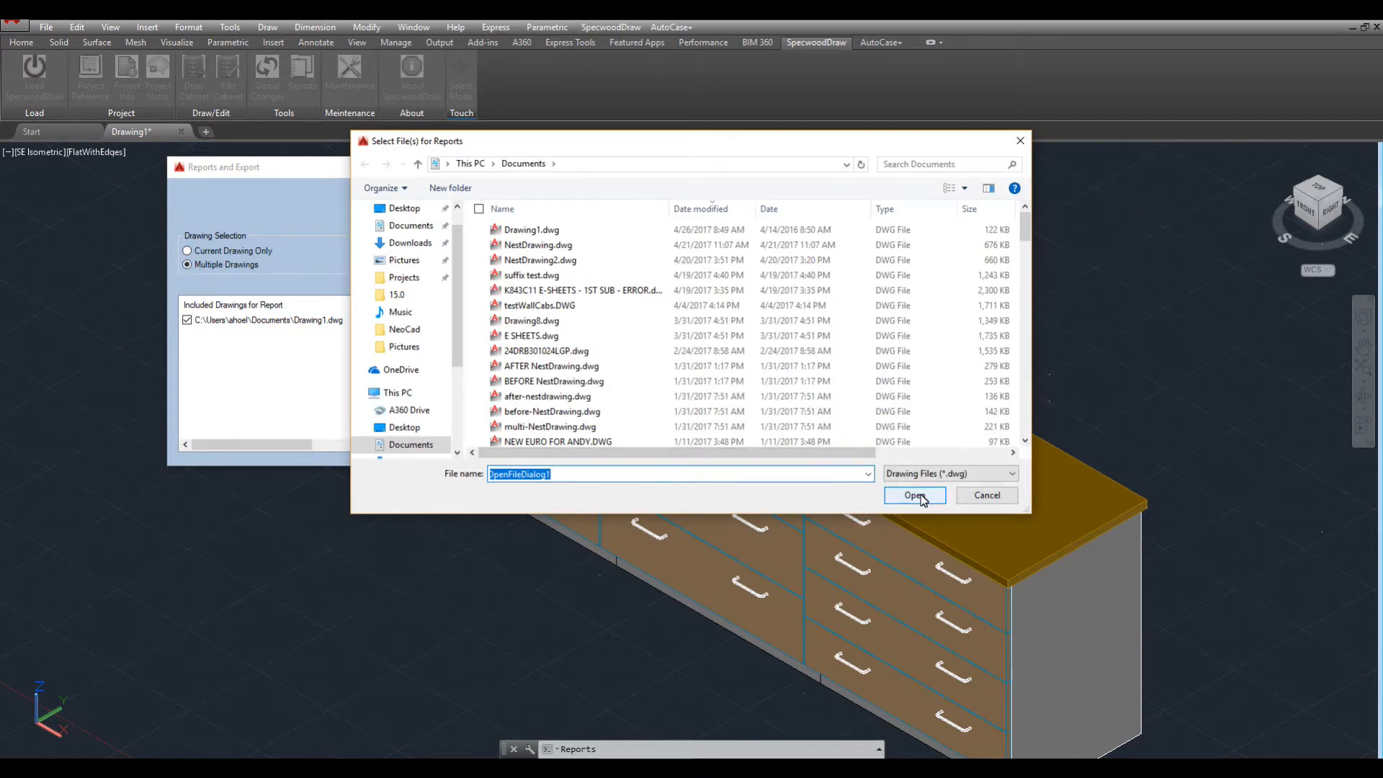
pyautogui.click(922, 496)
pyautogui.click(194, 253)
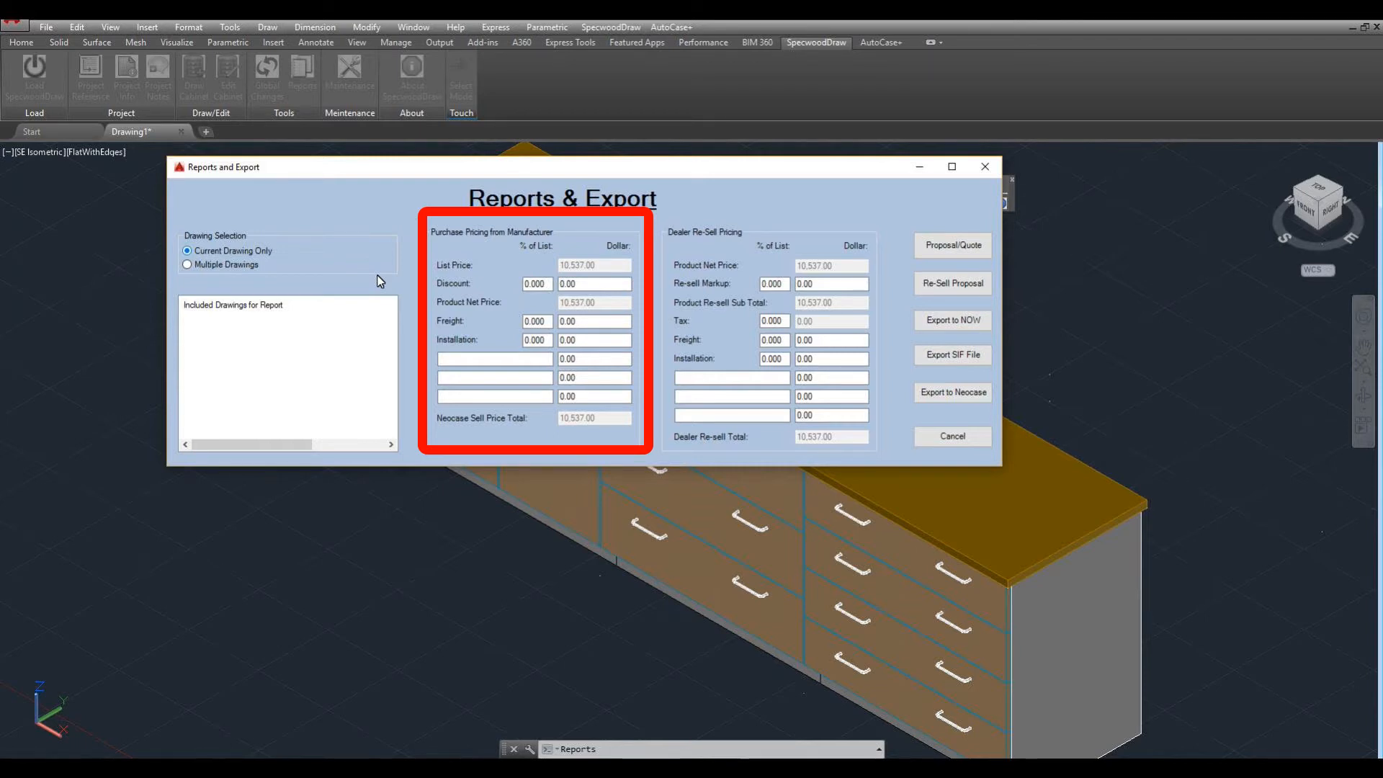
# Enter 45% Discount and 10% Freight in Purchase Pricing, giving a 16,332.35 Neocase sell total.
pyautogui.click(549, 283)
pyautogui.moveTo(550, 283); pyautogui.dragTo(524, 288)
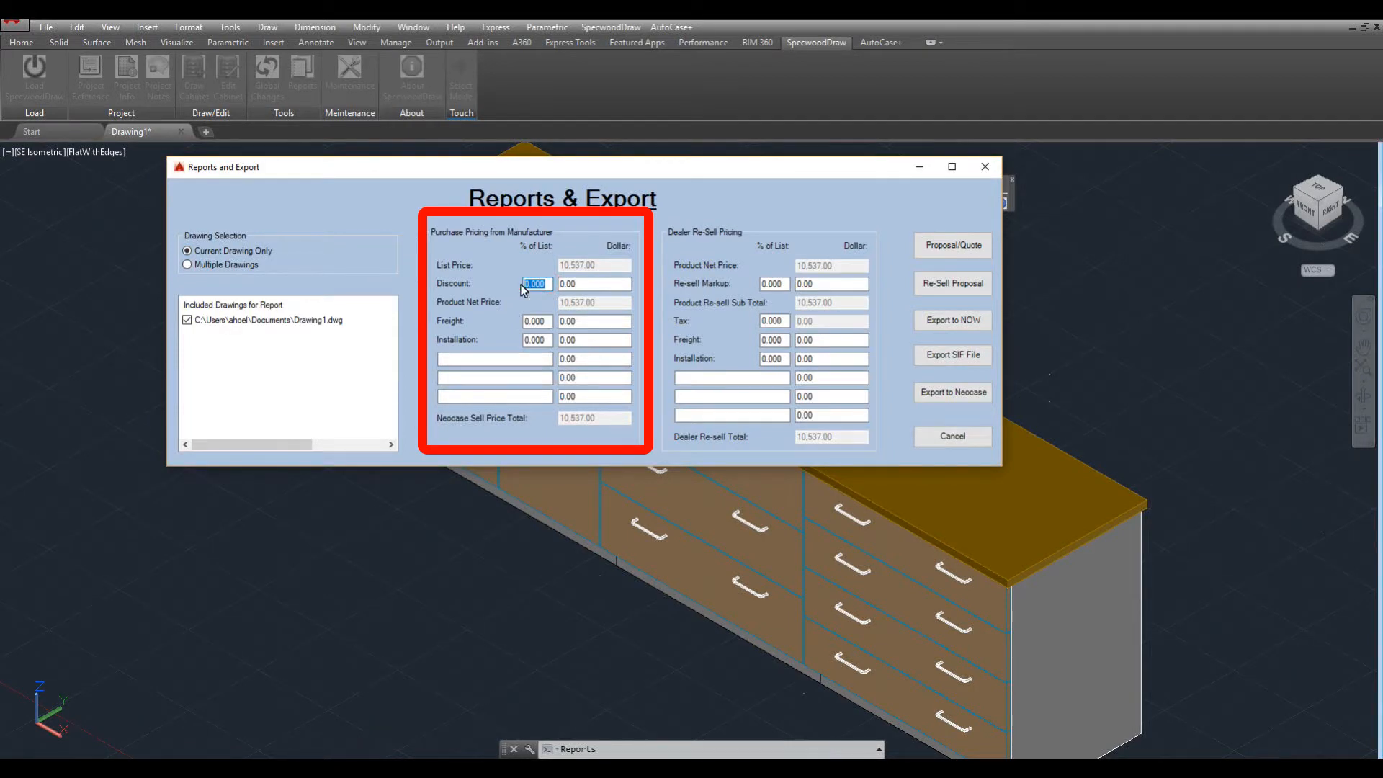
pyautogui.write('45')
pyautogui.press('Tab')
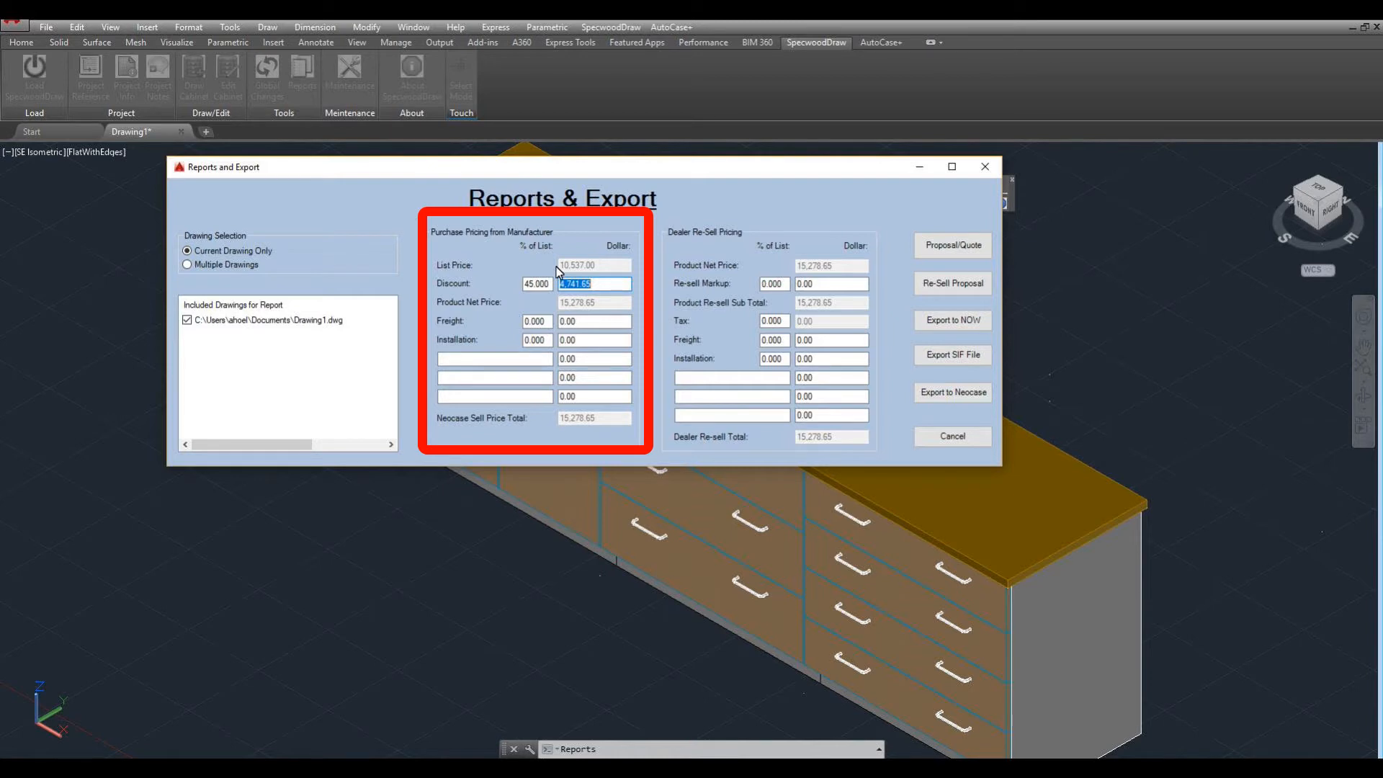
pyautogui.press('Tab')
pyautogui.write('10')
pyautogui.press('Tab')
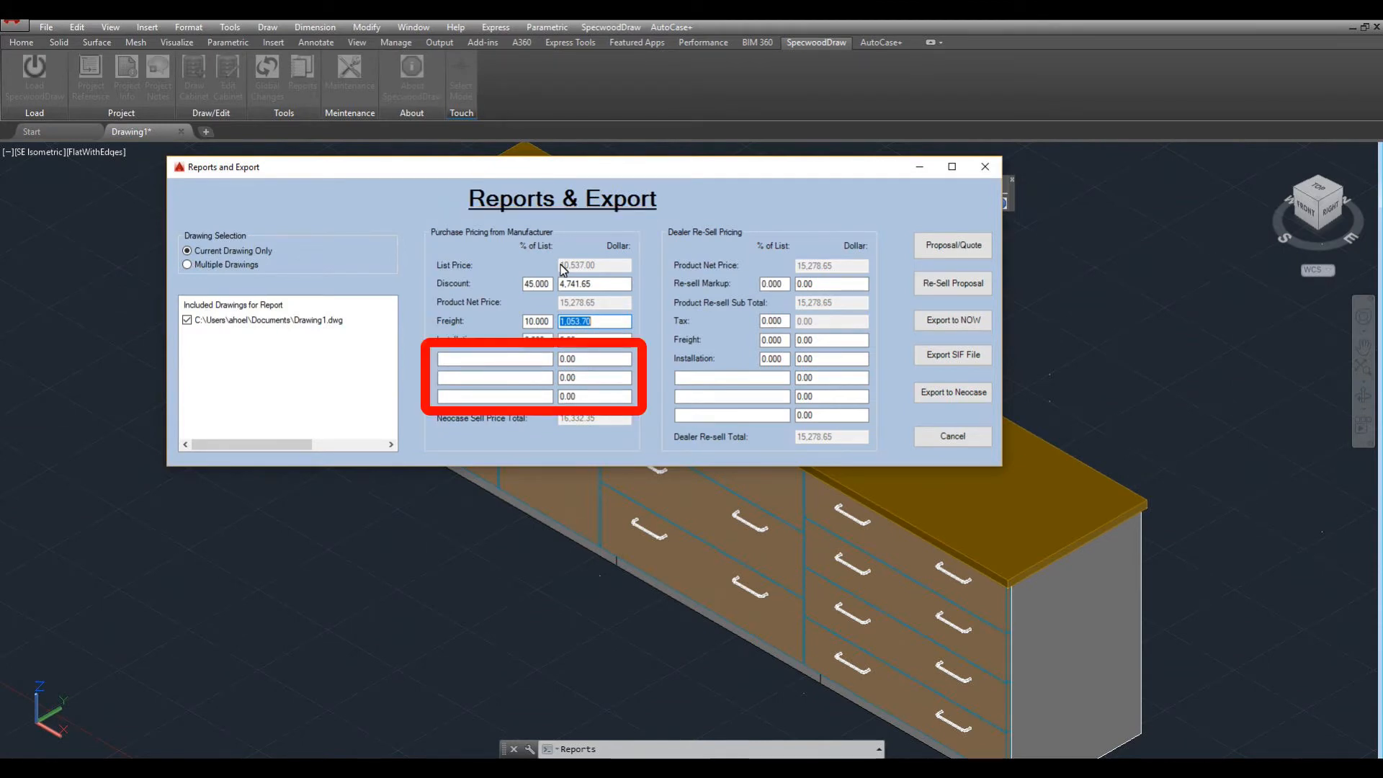
pyautogui.press('Tab')
pyautogui.press('Tab')
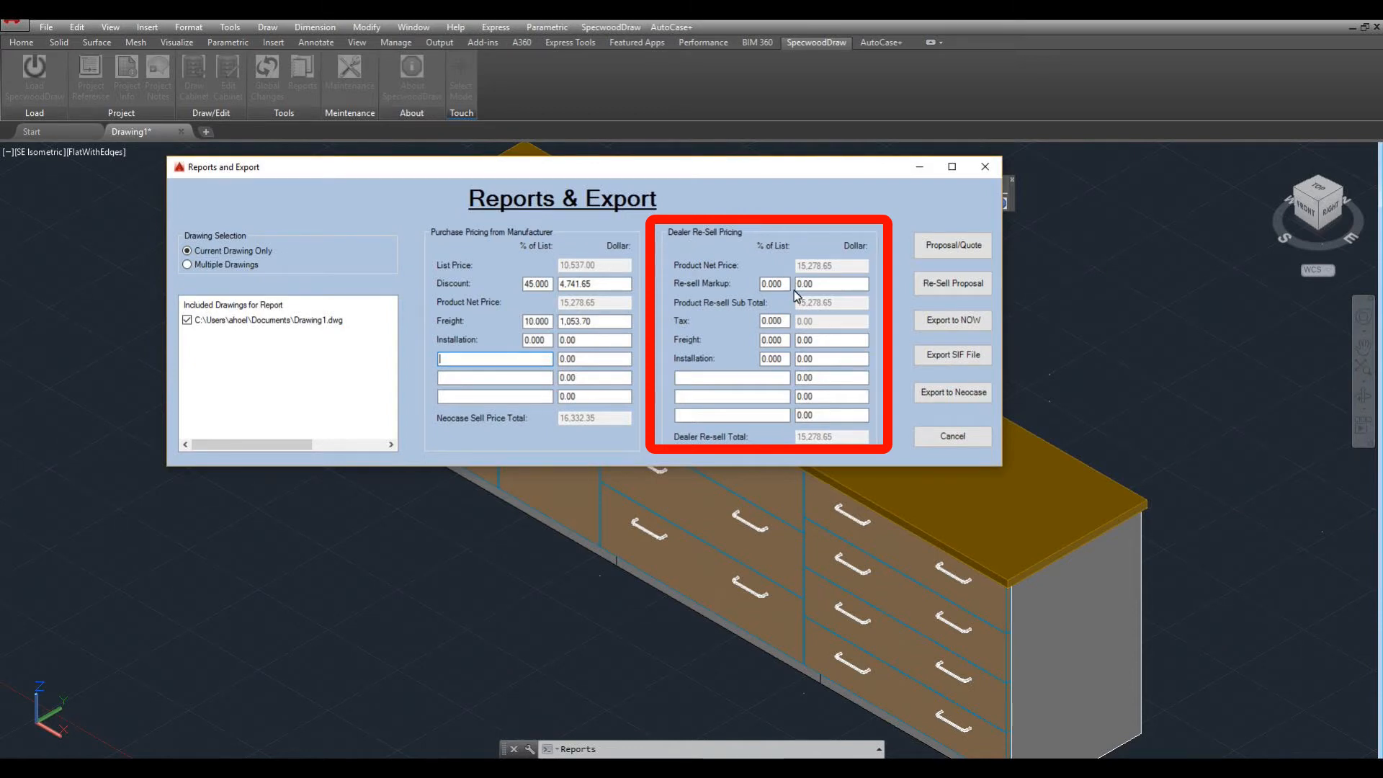
# Enter Markup 50, Tax 6, Freight 7, Installation 20 and Demolition 1500, reaching 31,980.92 re-sell total.
pyautogui.write('50')
pyautogui.press('Tab')
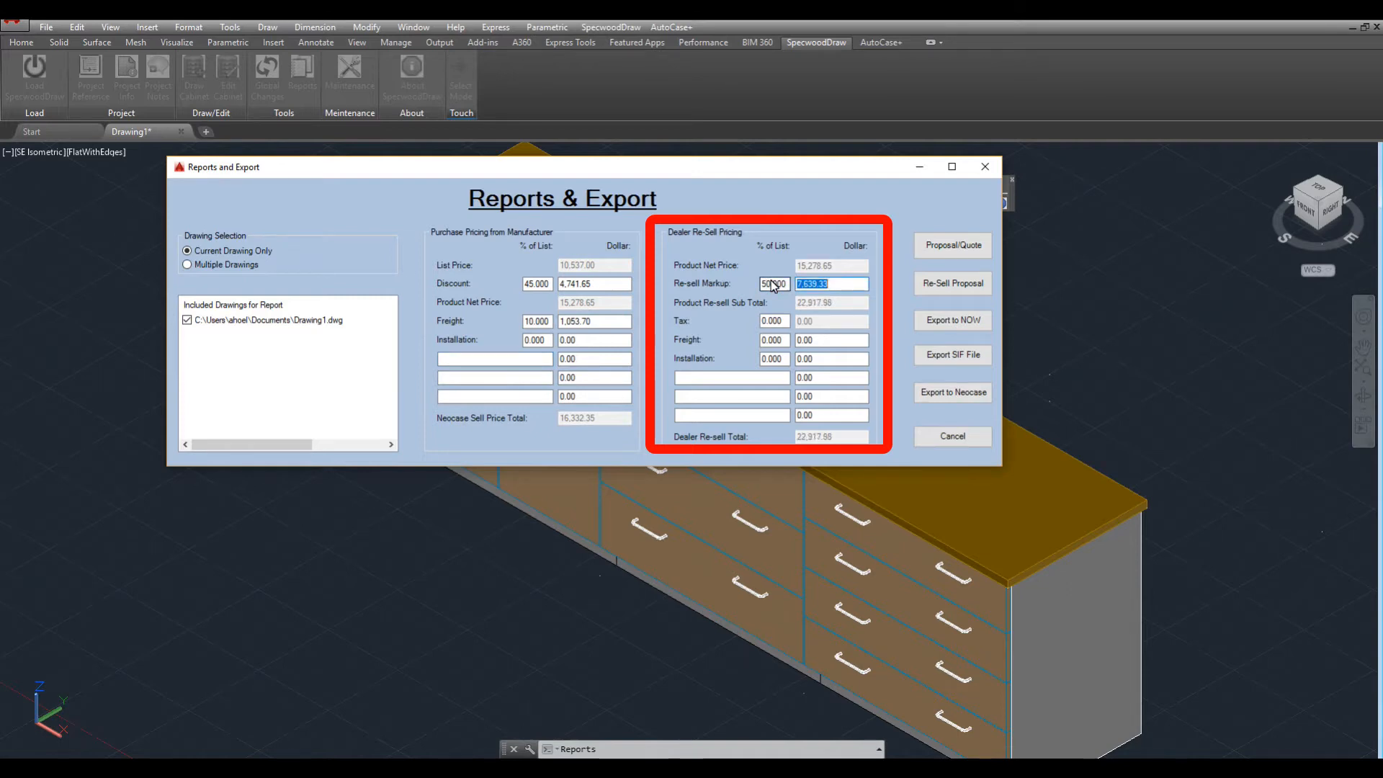
pyautogui.click(784, 324)
pyautogui.write('6')
pyautogui.press('Tab')
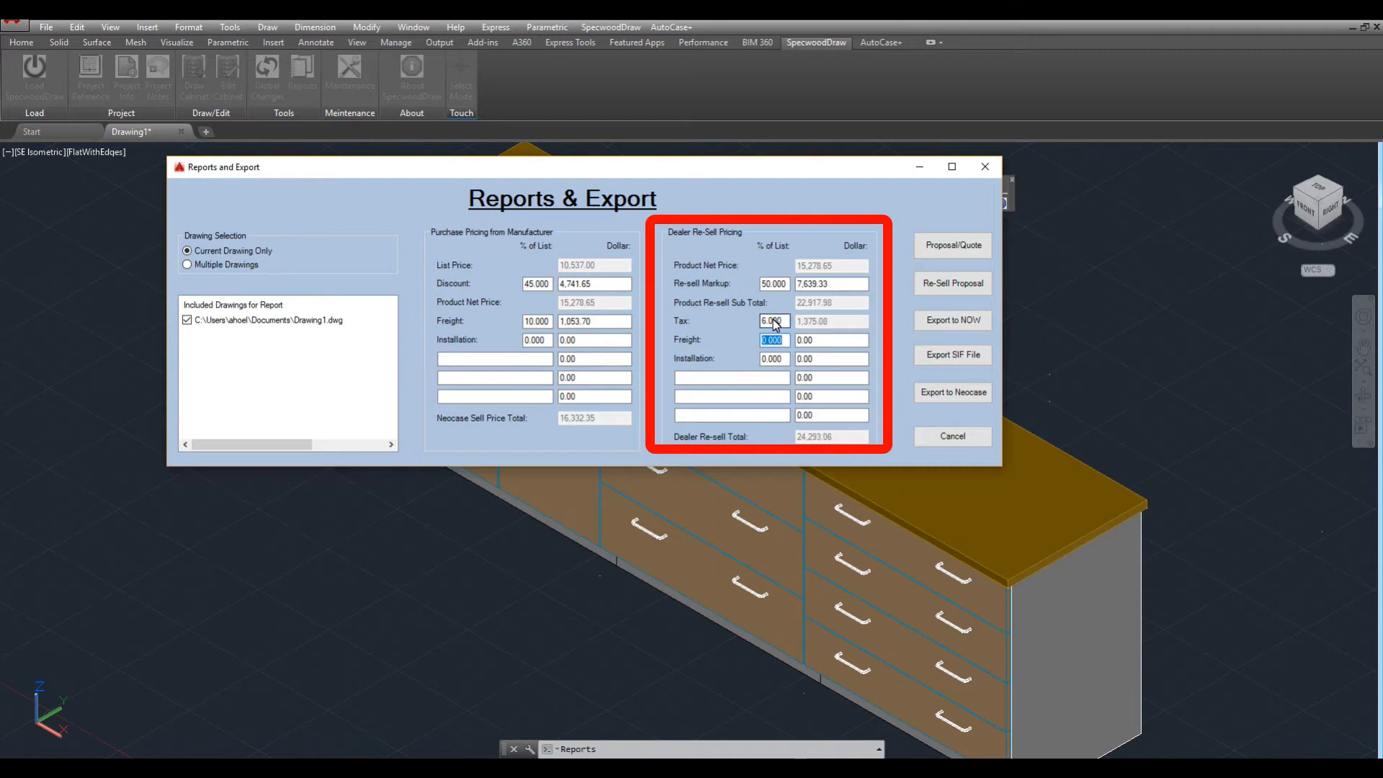
pyautogui.write('7')
pyautogui.press('Tab')
pyautogui.press('Tab')
pyautogui.write('20')
pyautogui.press('Tab')
pyautogui.press('Tab')
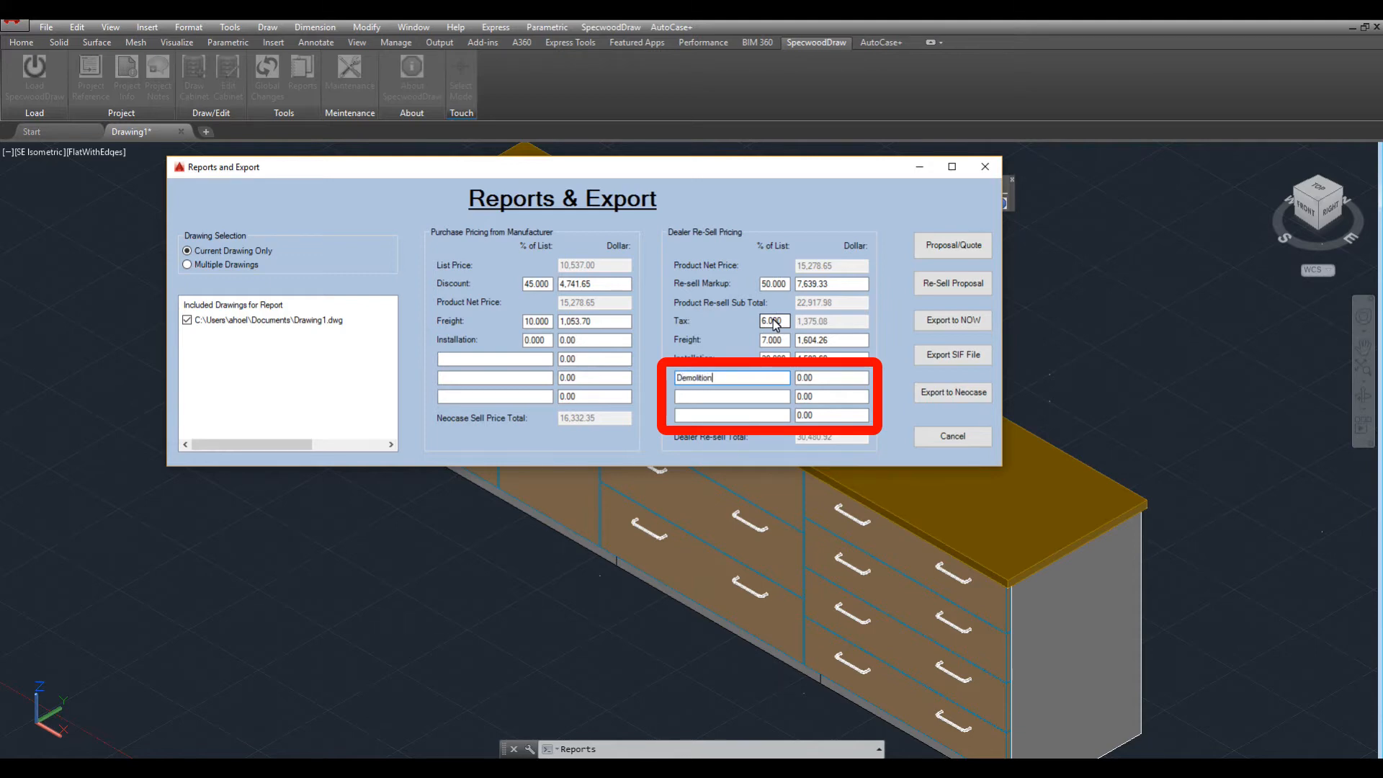
pyautogui.write('150')
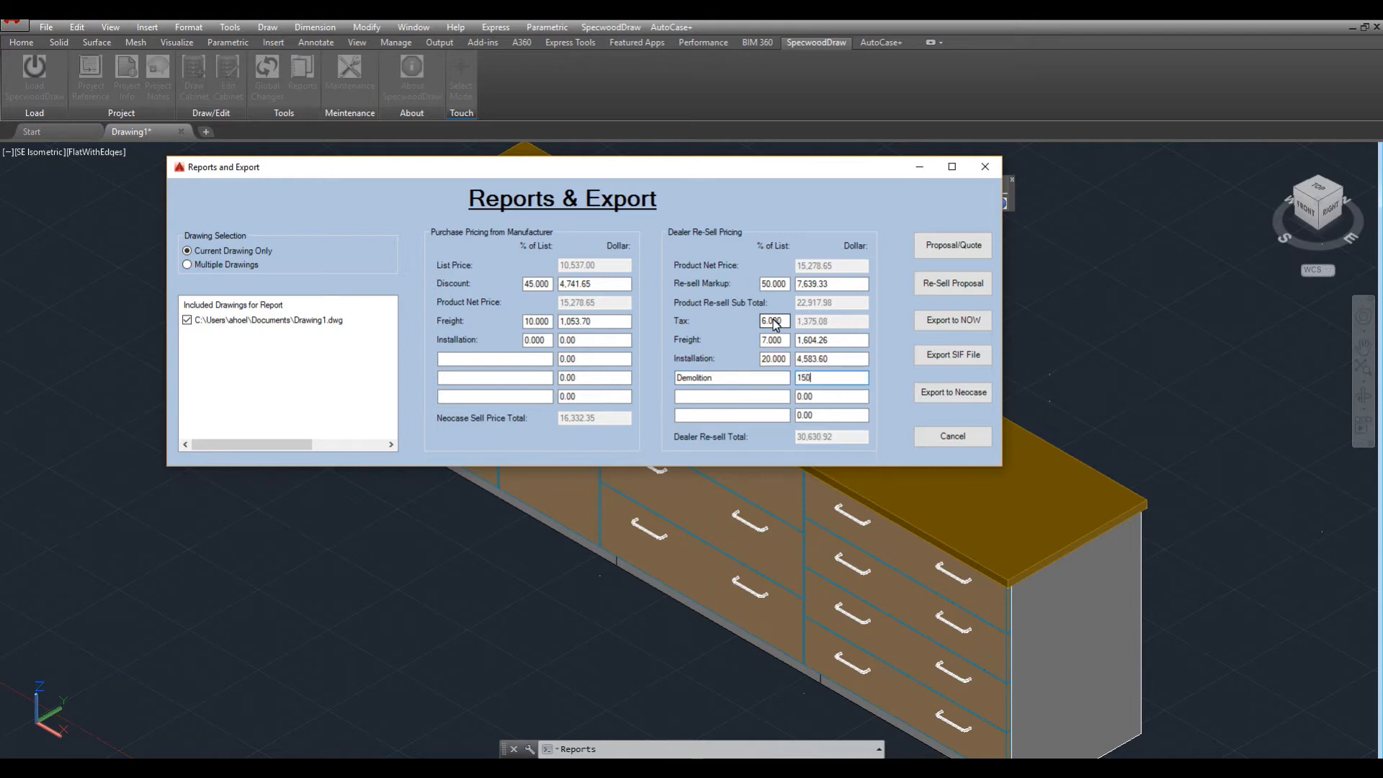
pyautogui.press('Tab')
# Generate the Proposal/Quote report and page through all three pages, back to page 1.
pyautogui.click(951, 246)
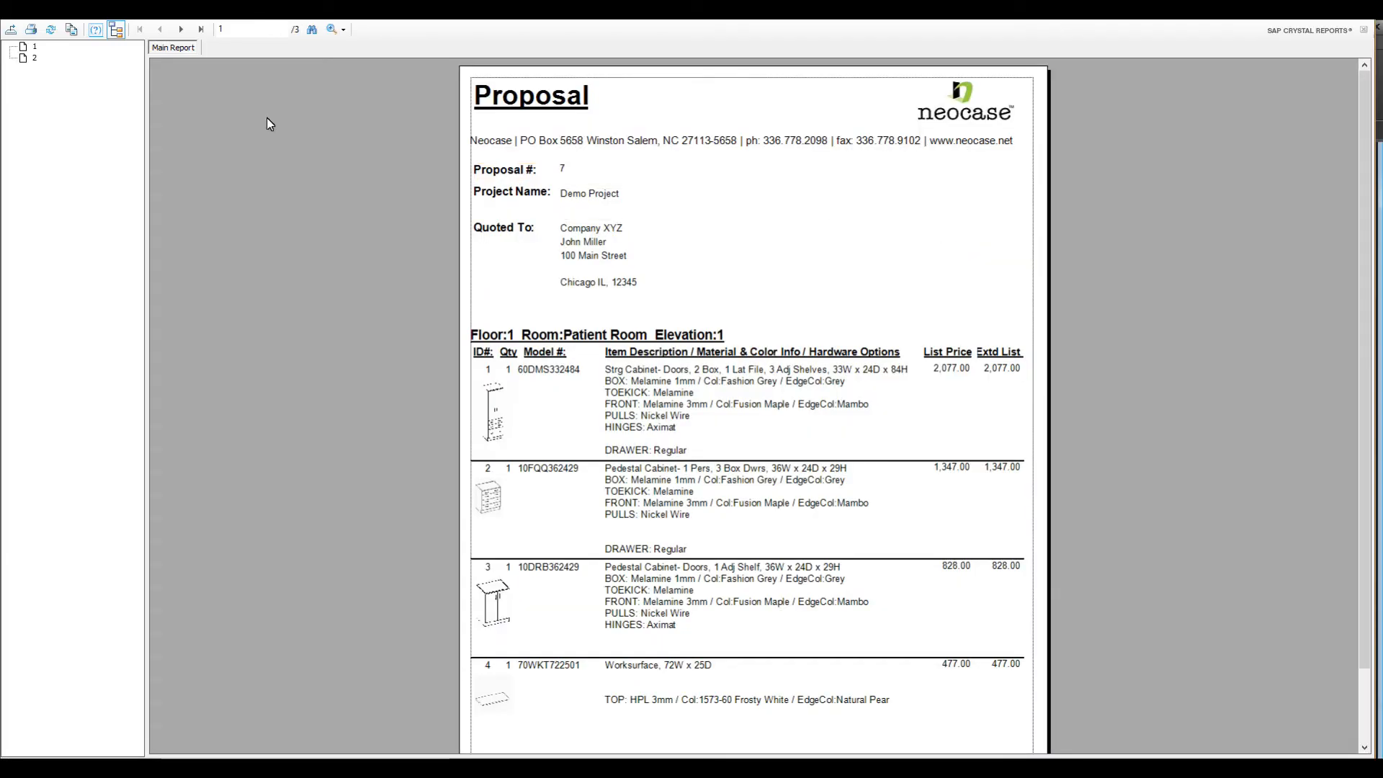
pyautogui.click(180, 30)
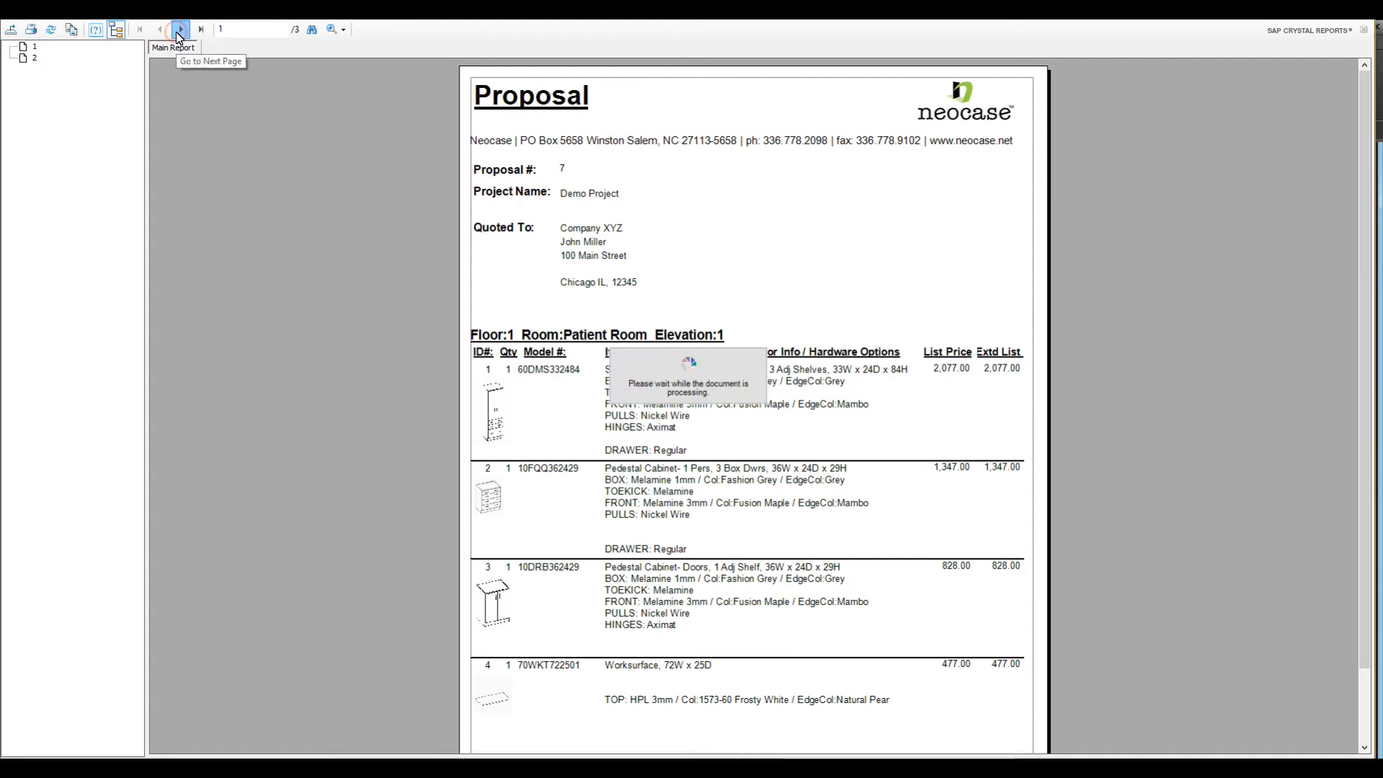
pyautogui.click(180, 30)
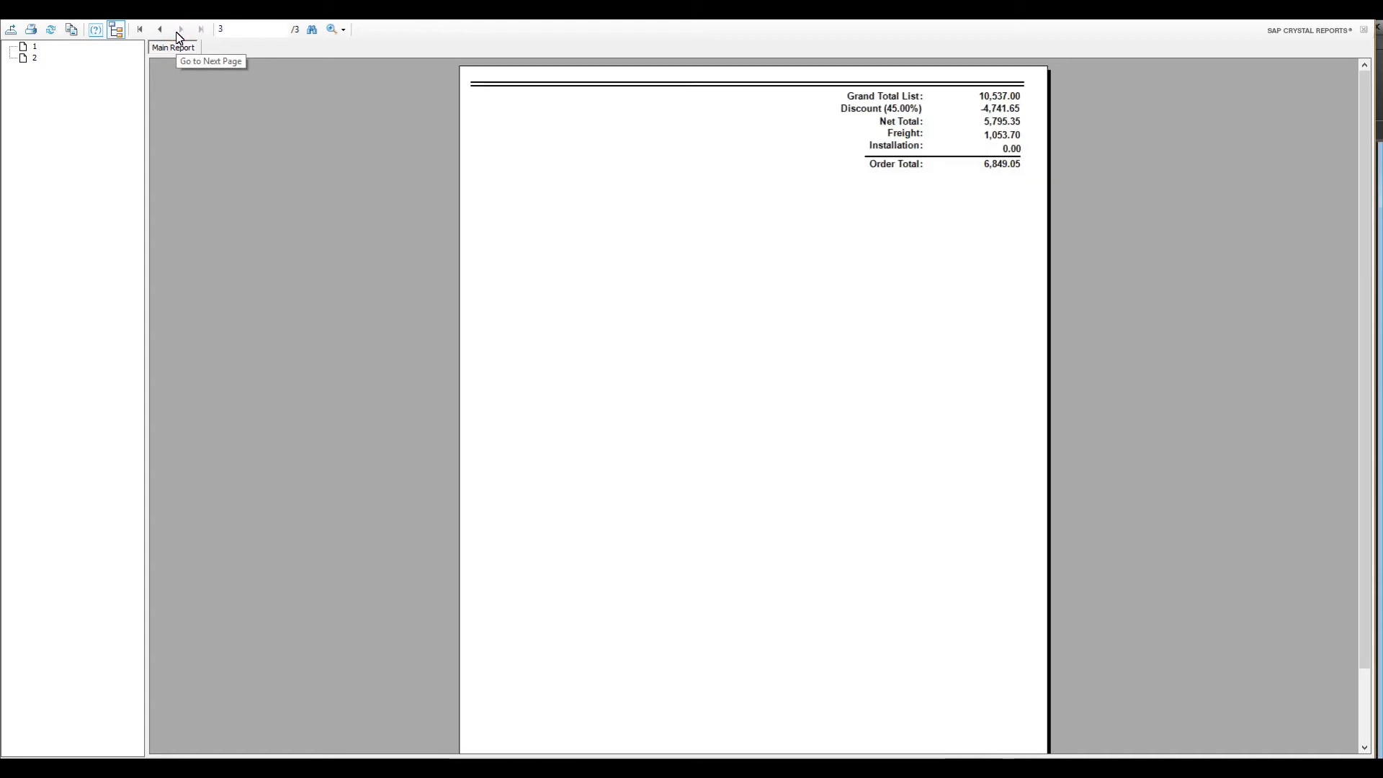
pyautogui.click(160, 30)
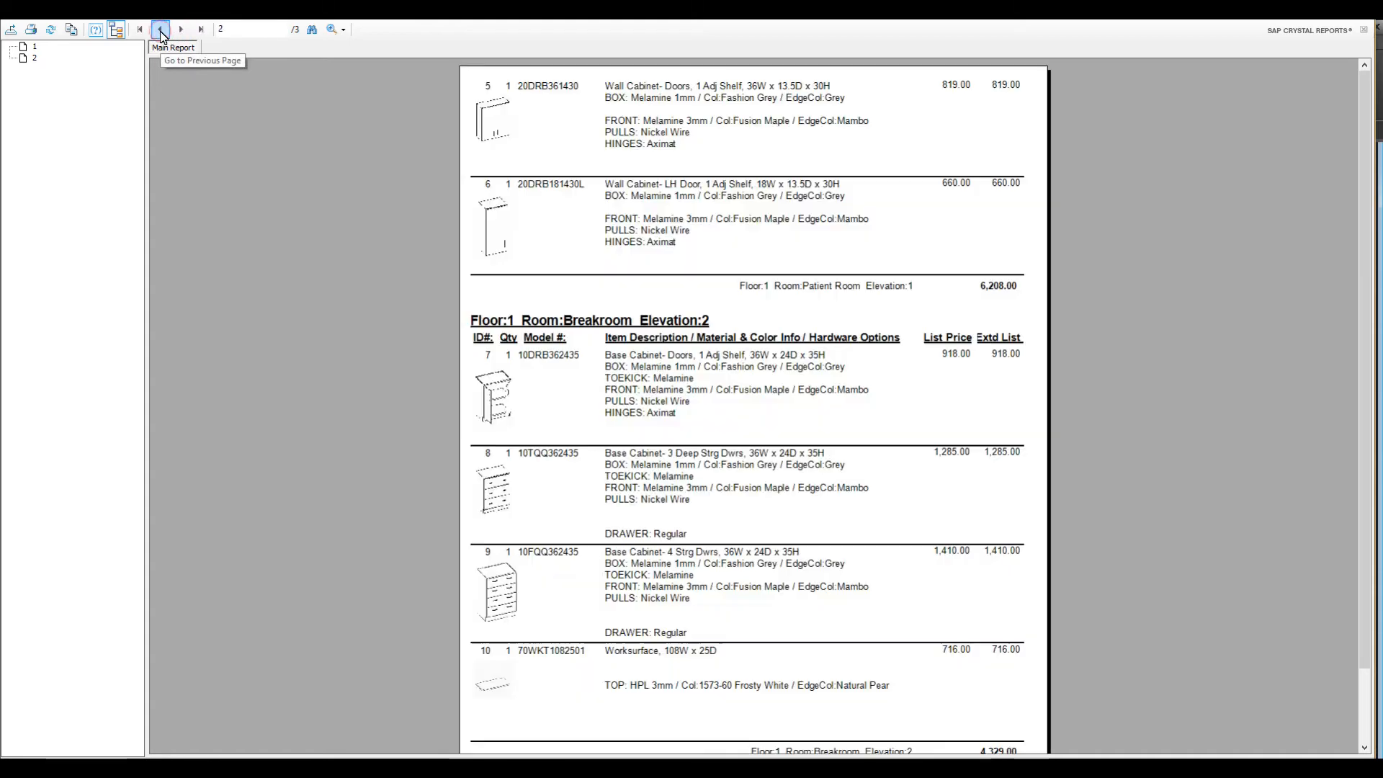
pyautogui.click(160, 30)
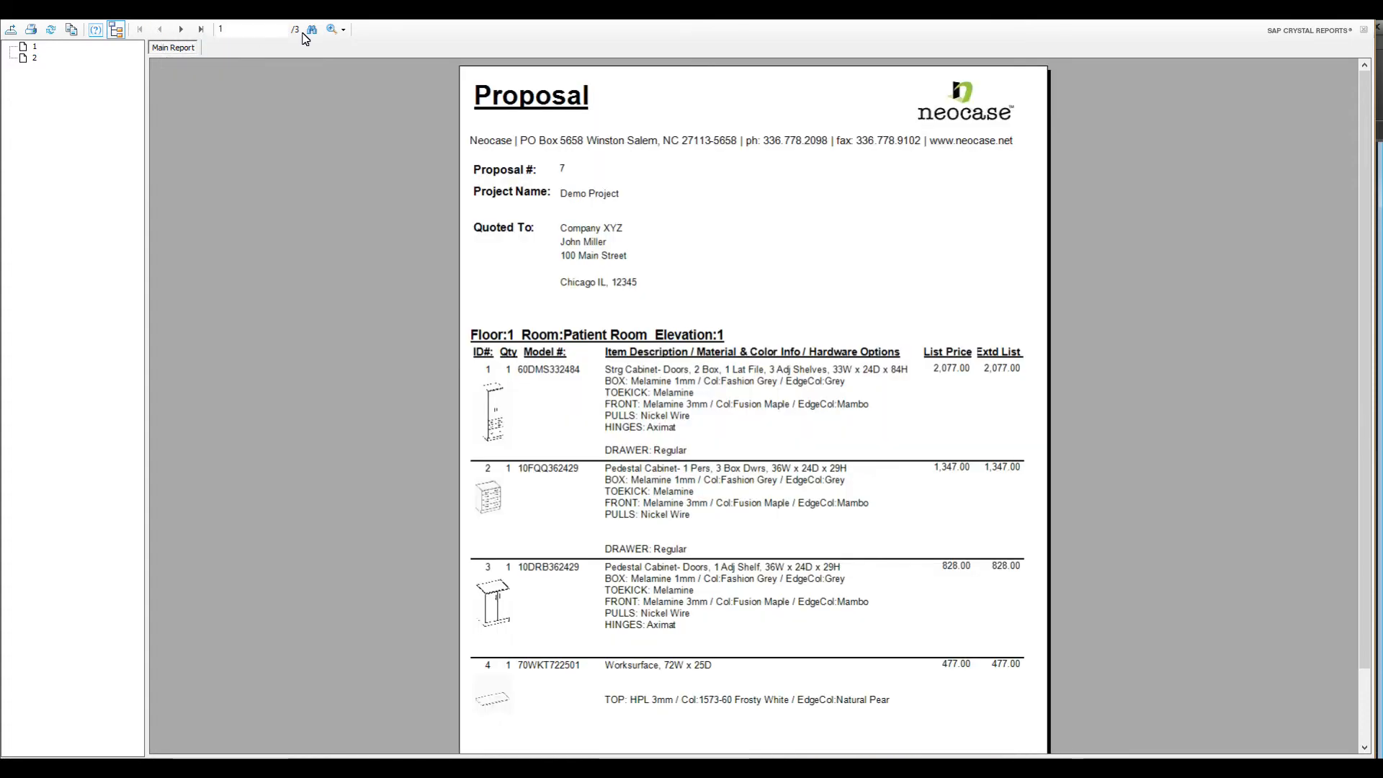
# Zoom in to read the proposal details, return to Whole Page view, and close the viewer.
pyautogui.click(338, 34)
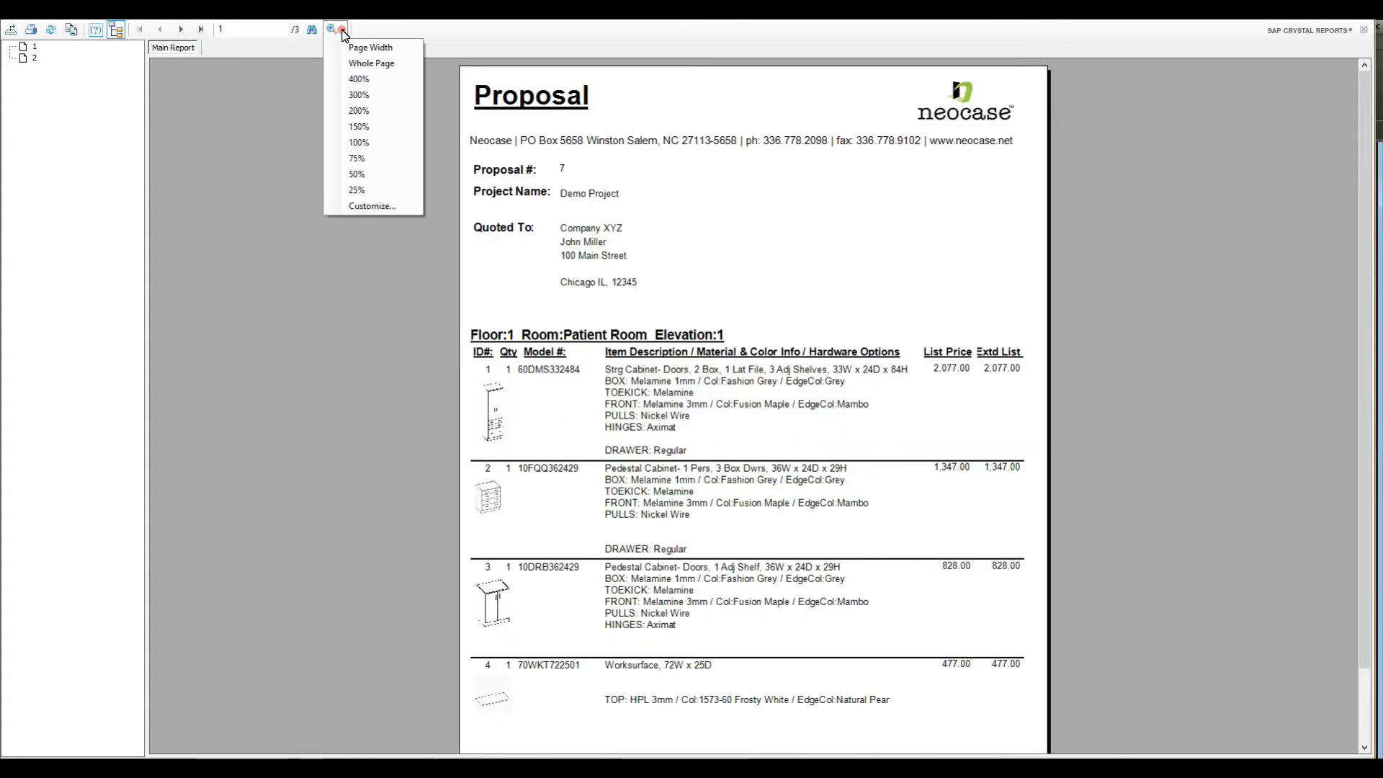
pyautogui.click(365, 96)
pyautogui.scroll(-6, 389, 137)
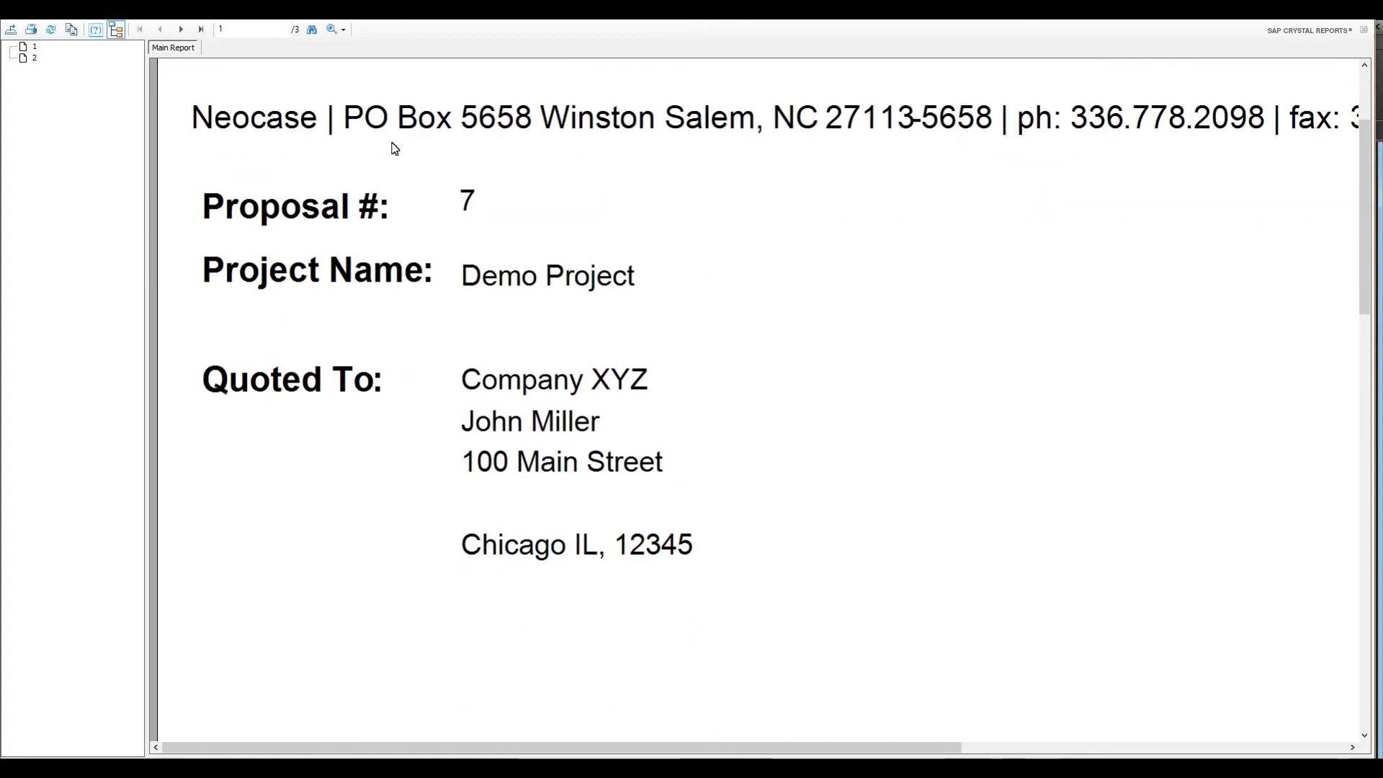
pyautogui.scroll(-6, 394, 148)
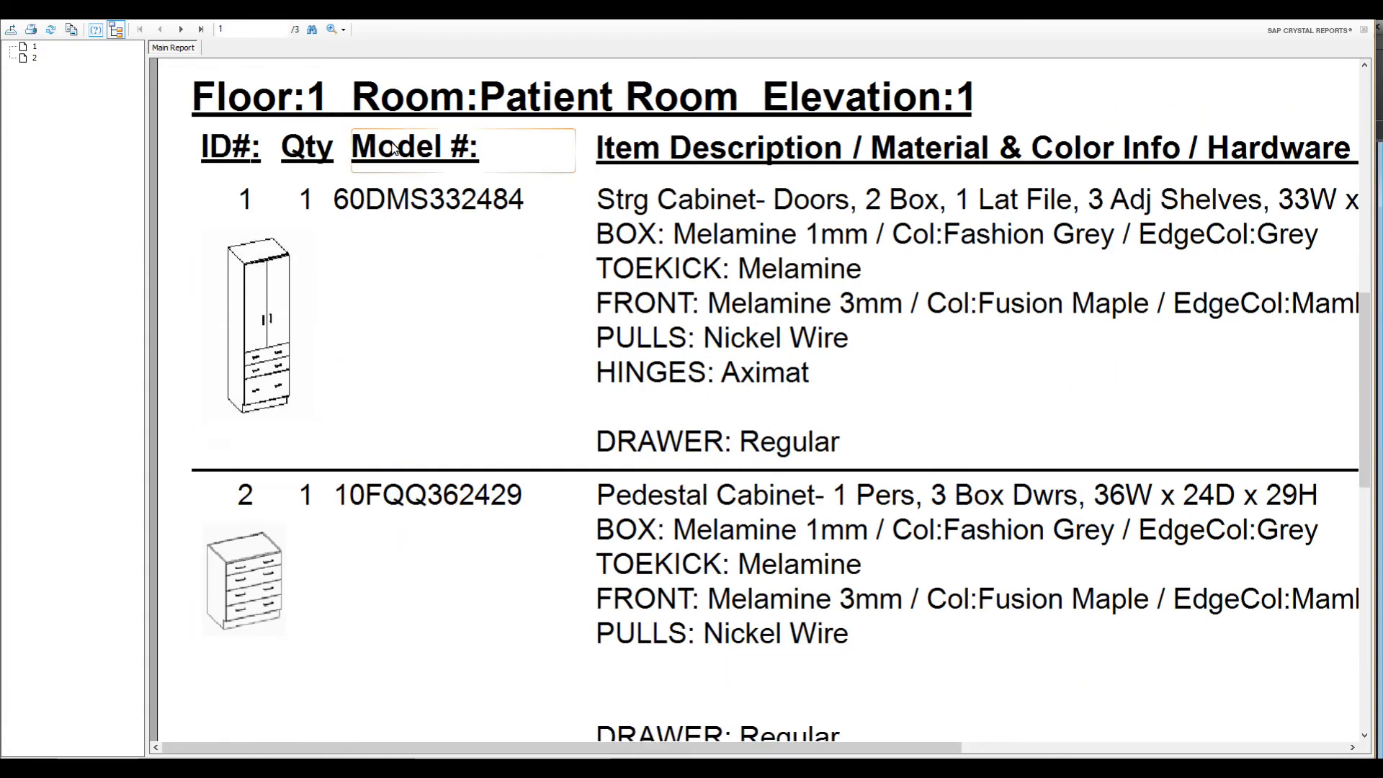
pyautogui.scroll(-6, 395, 148)
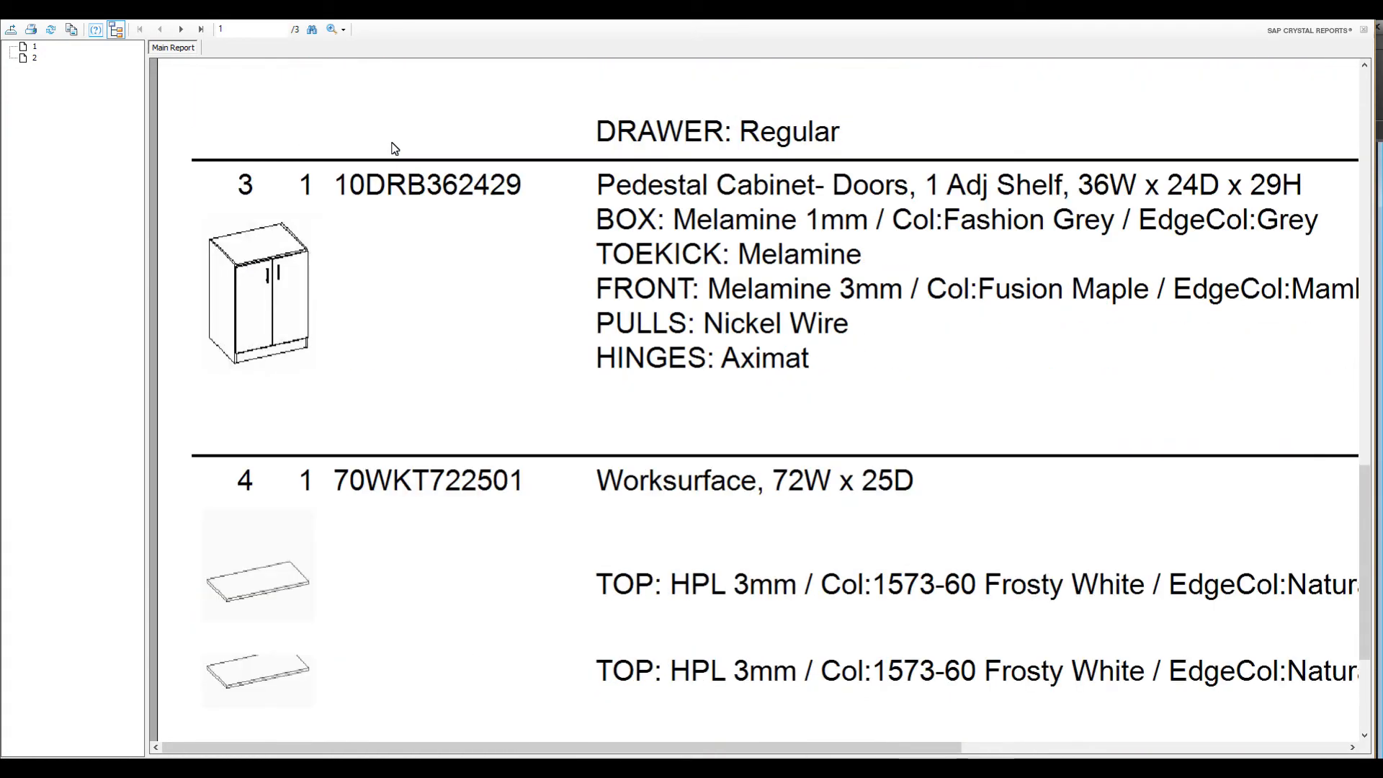
pyautogui.click(342, 31)
pyautogui.click(355, 62)
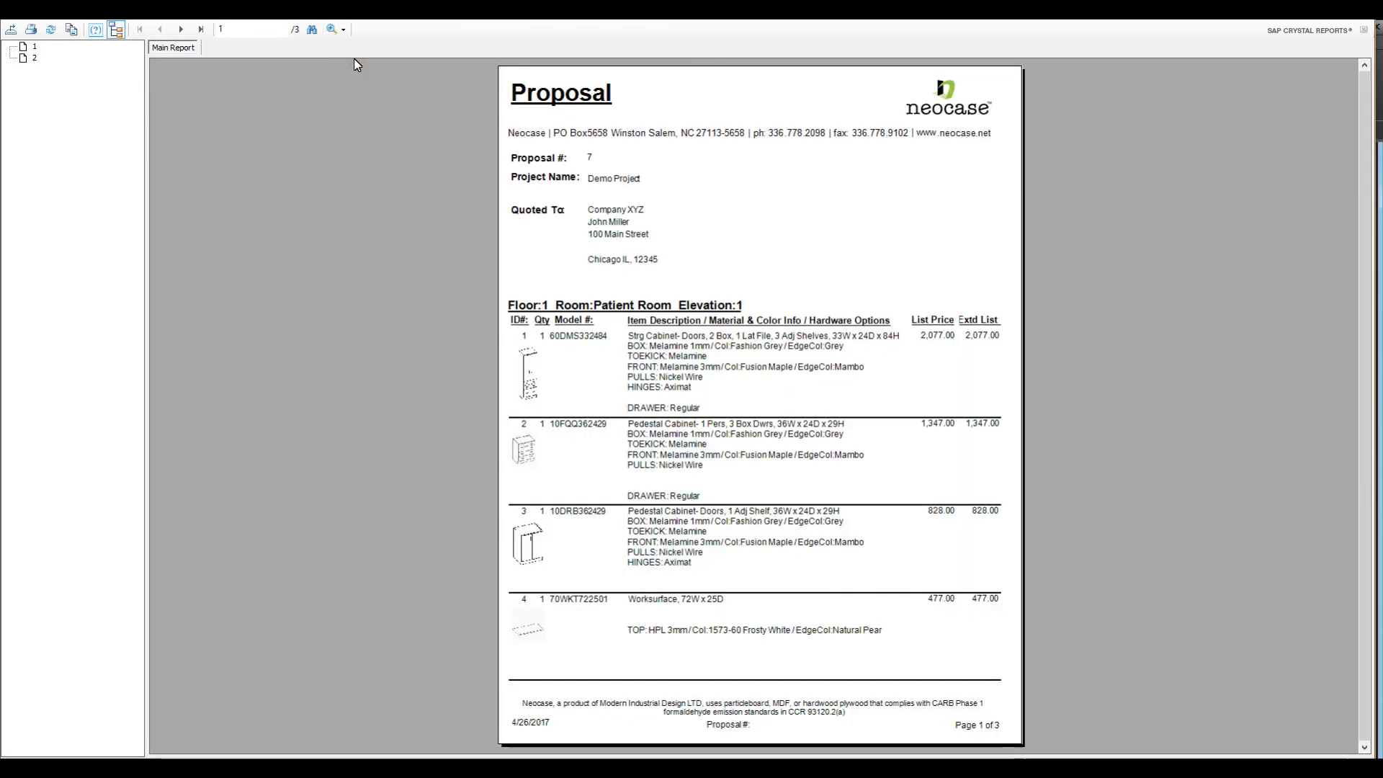
pyautogui.click(1360, 11)
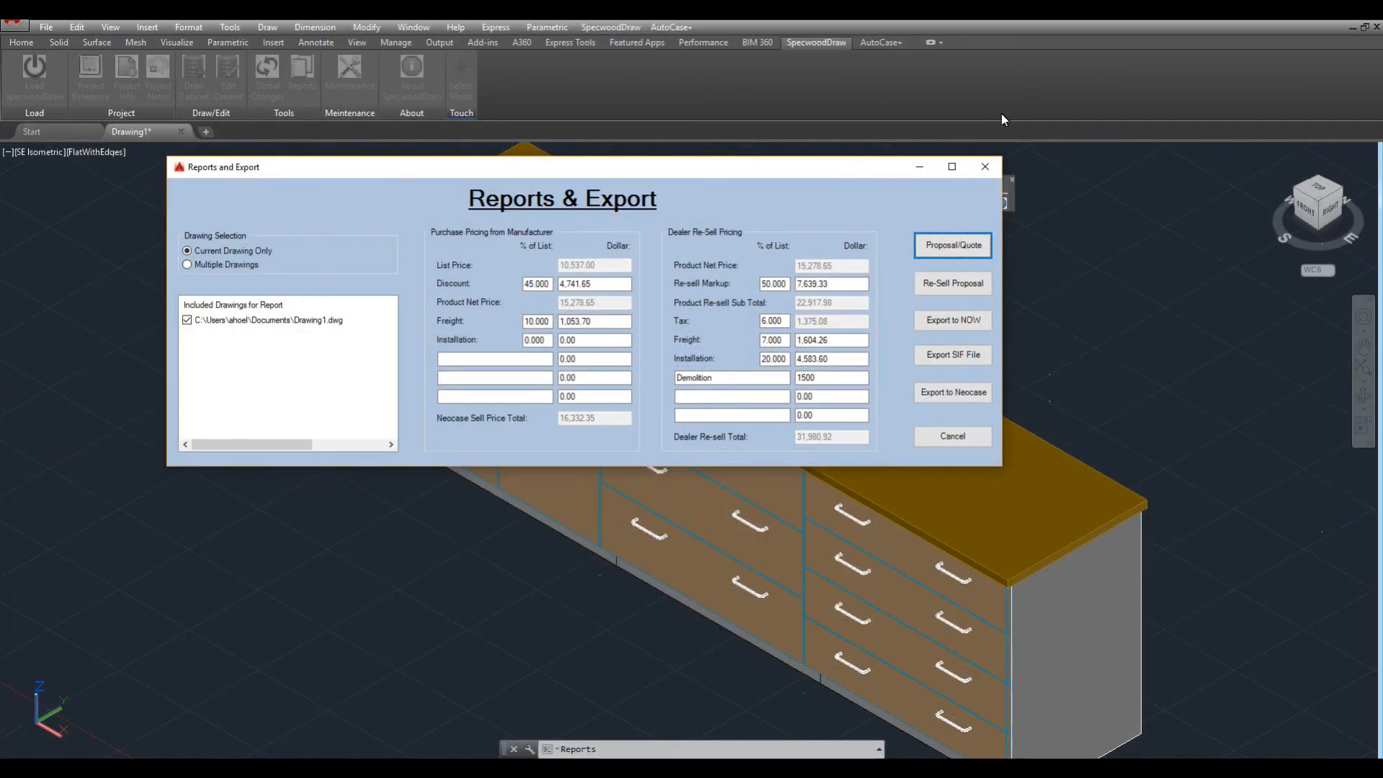
# Cancel the Reports & Export dialog to return to the shaded breakroom run.
pyautogui.click(946, 443)
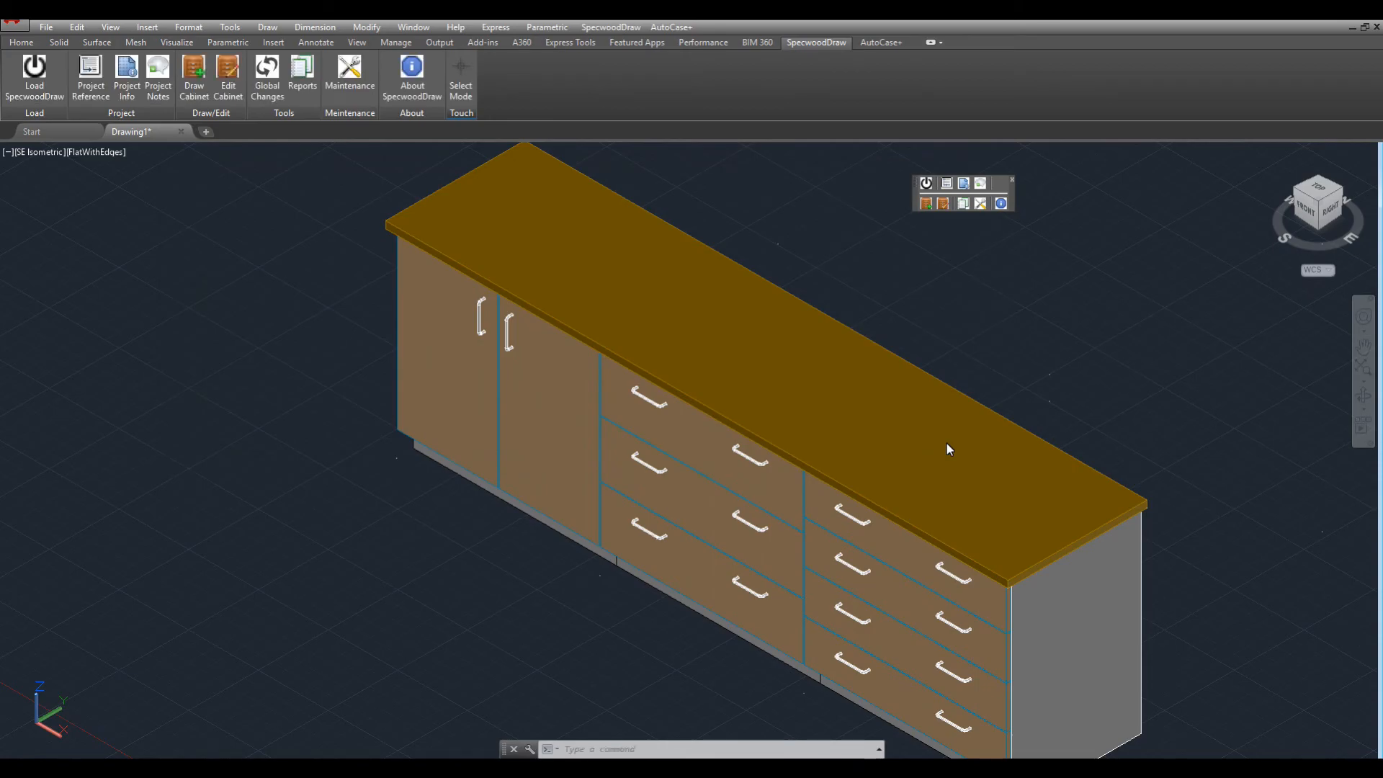